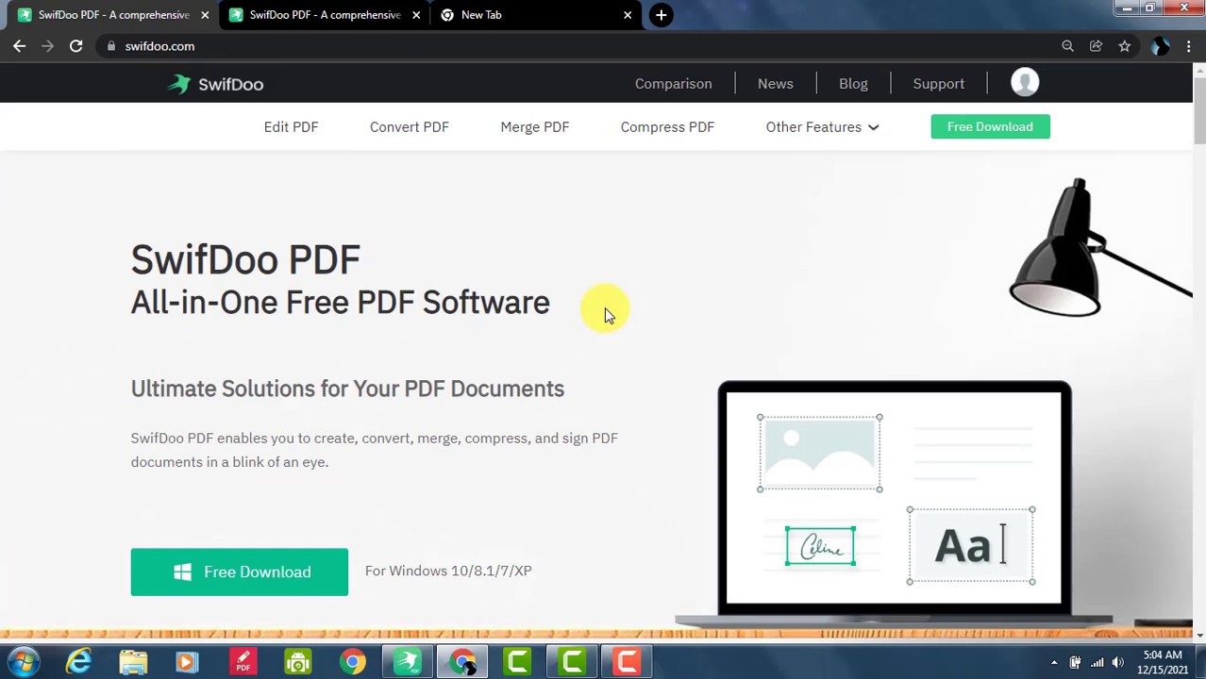
# Scroll to 'All the PDF Tools You Need' and show the Convert card's Fast PDF Converter description
pyautogui.scroll(-5, 470, 296)
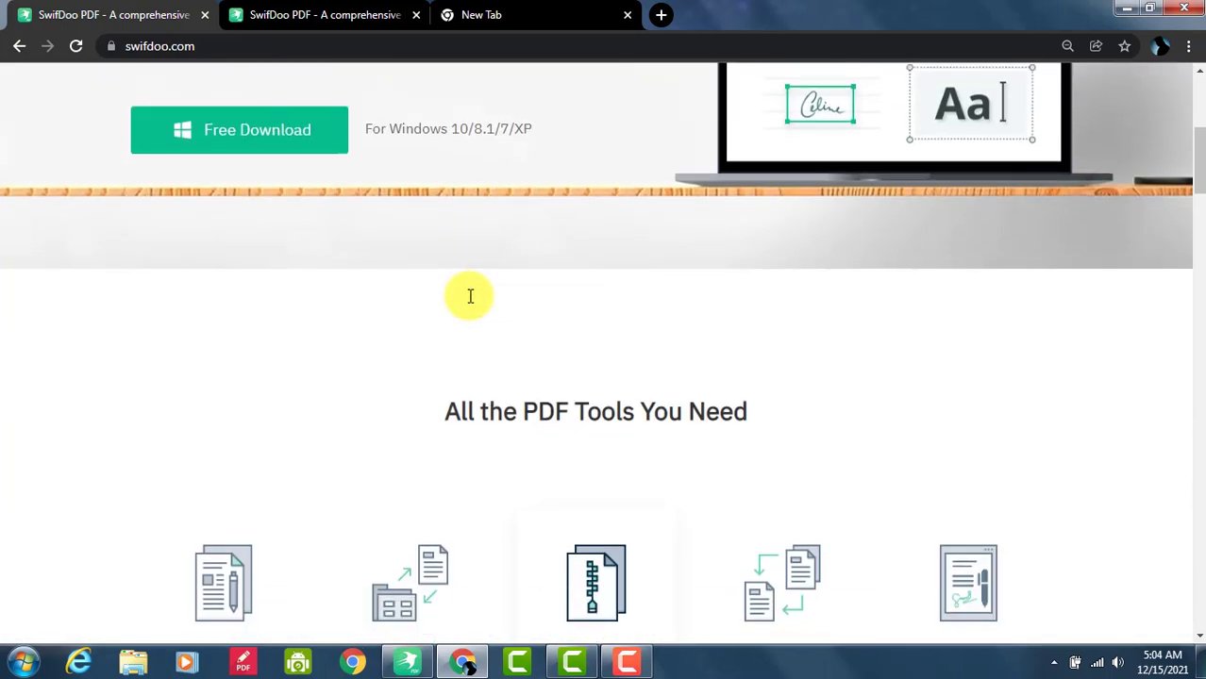
pyautogui.scroll(-3, 470, 296)
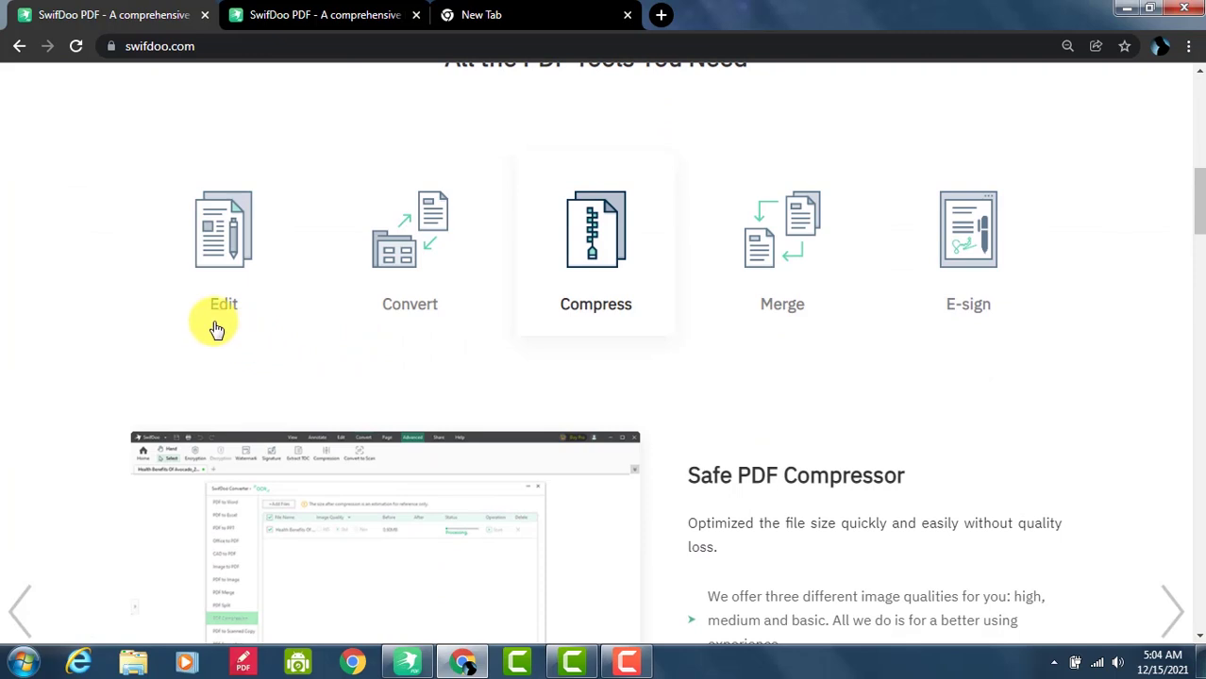
pyautogui.scroll(-2, 217, 326)
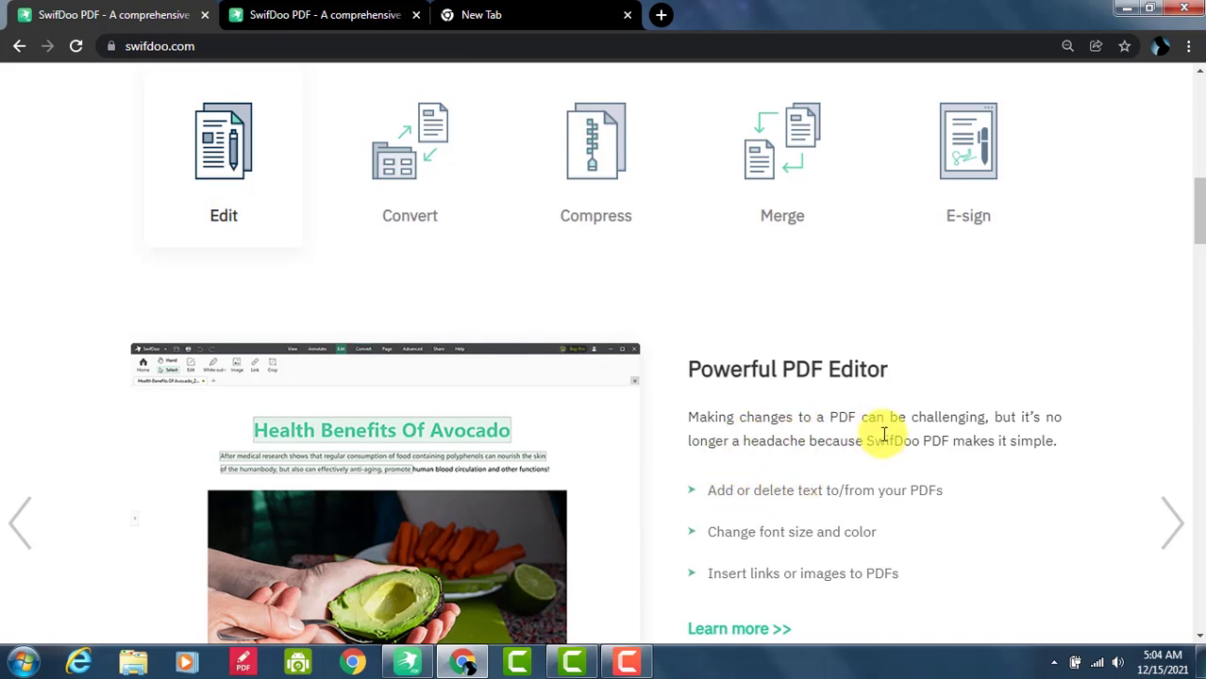
pyautogui.click(782, 493)
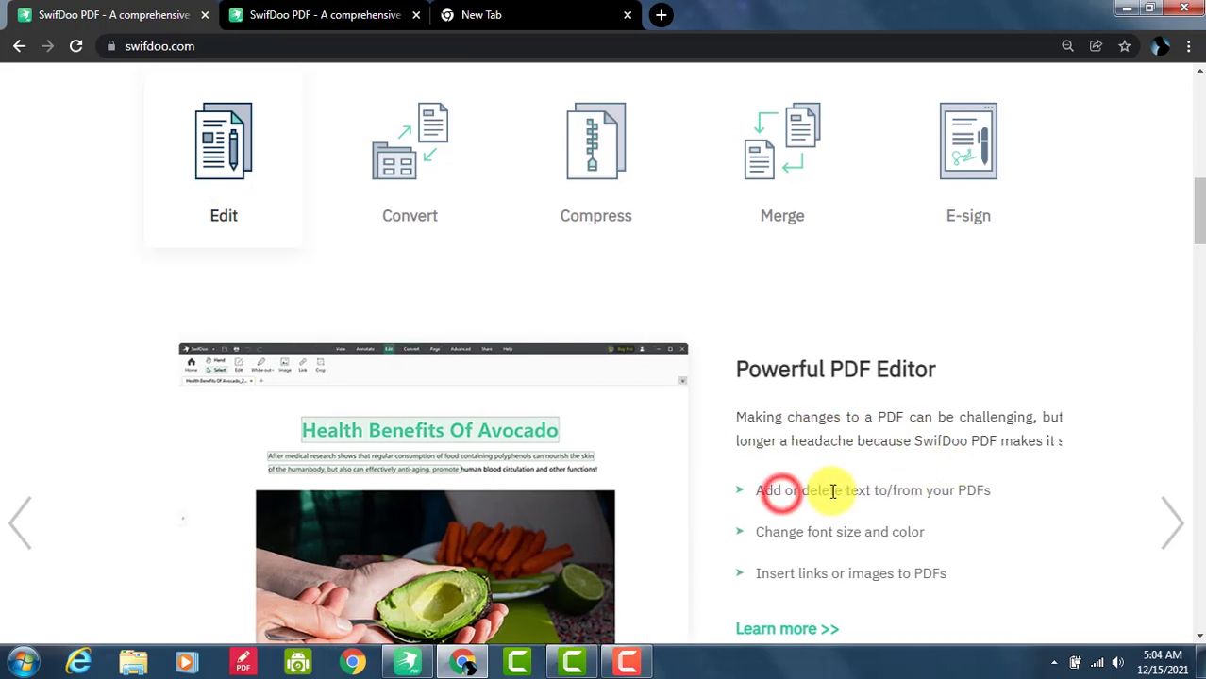
pyautogui.click(792, 525)
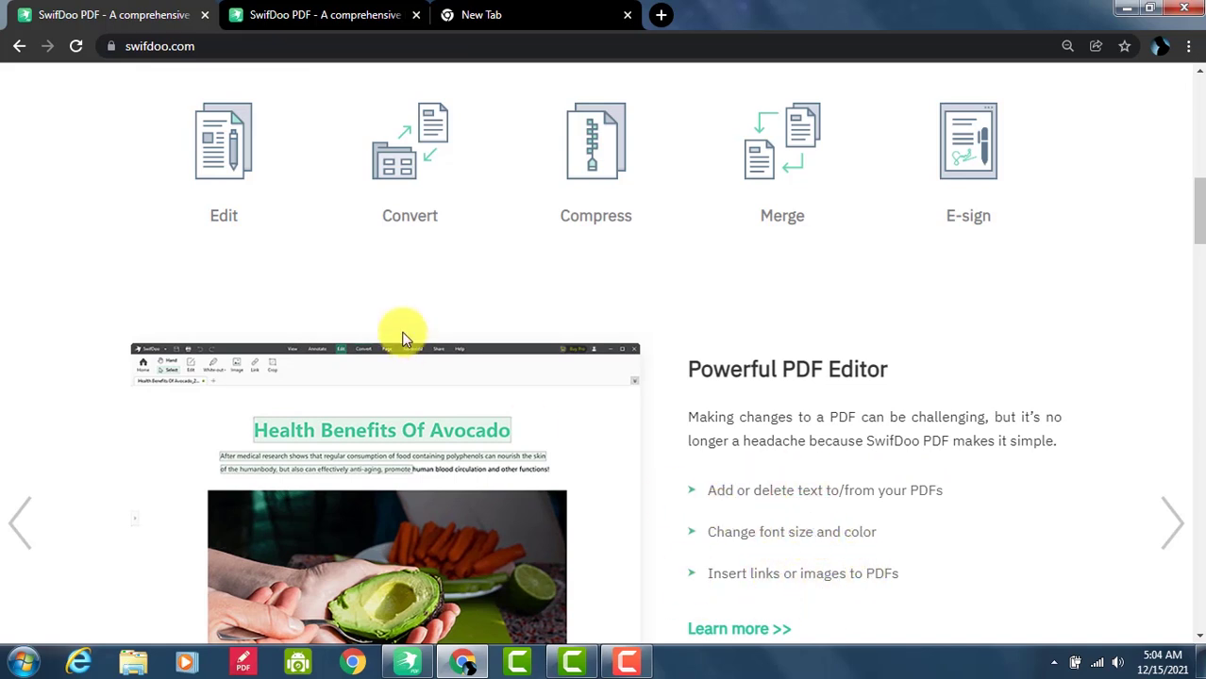
pyautogui.click(244, 184)
pyautogui.click(394, 179)
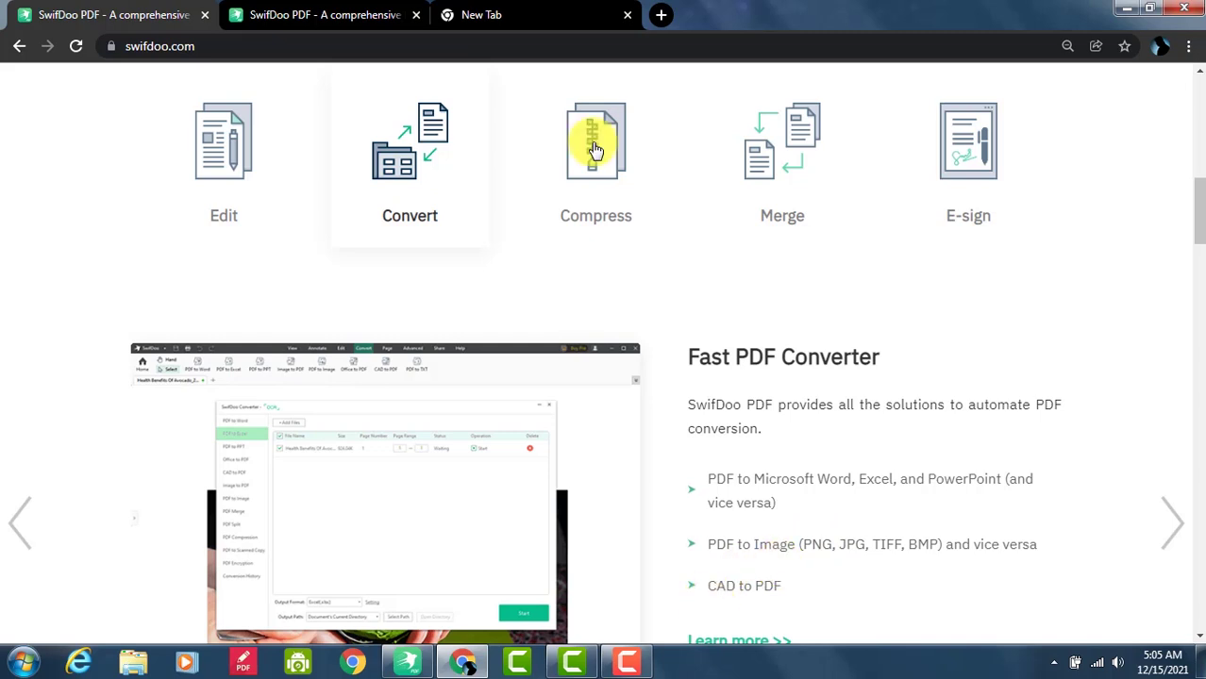
# Step through the Compress, Merge and E-sign cards, ending on the Easy E-signature Maker and Annotator
pyautogui.click(626, 199)
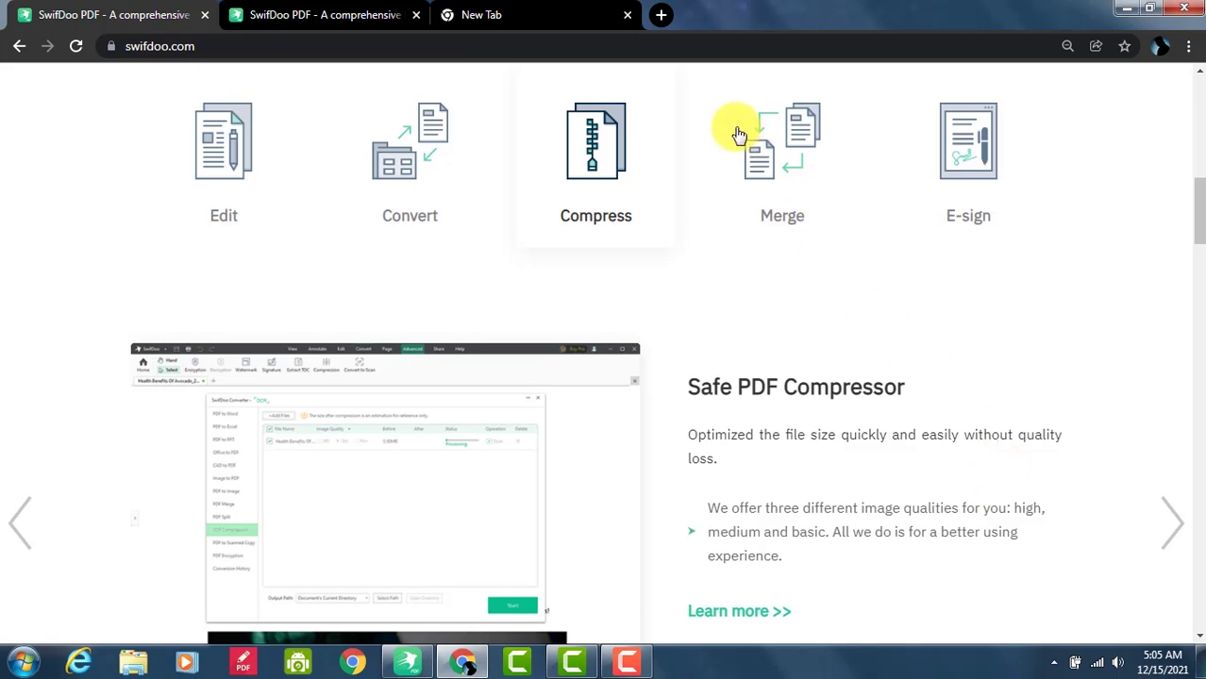
pyautogui.click(779, 149)
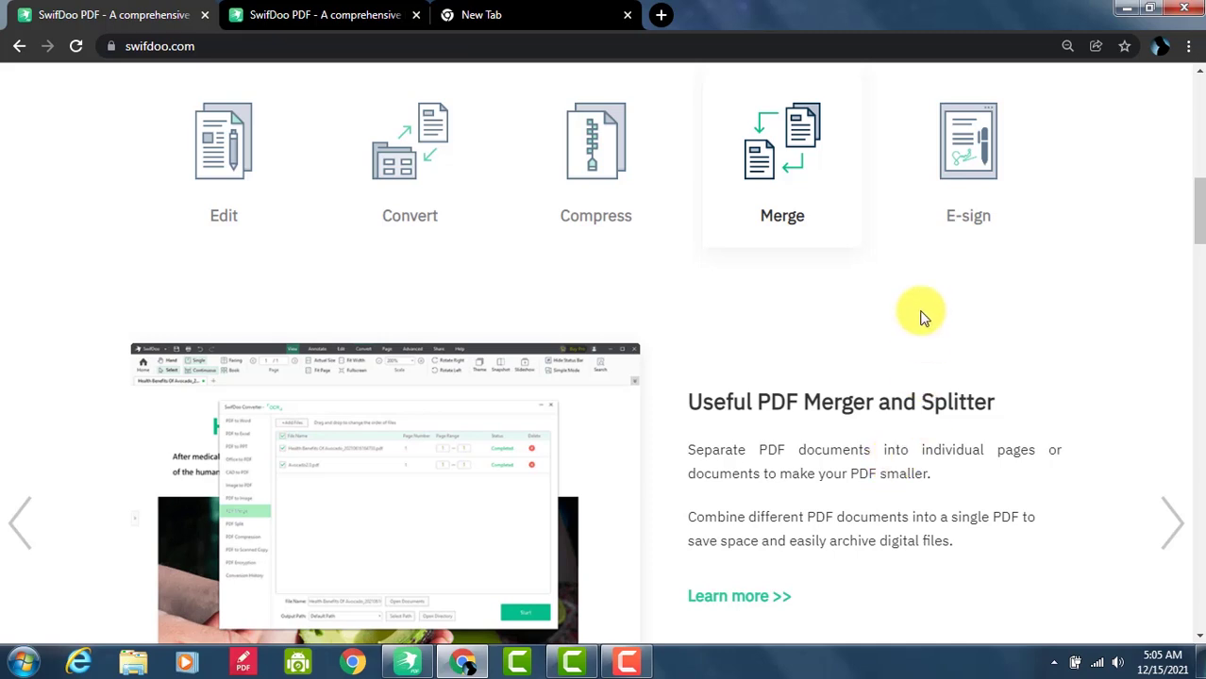
pyautogui.click(959, 168)
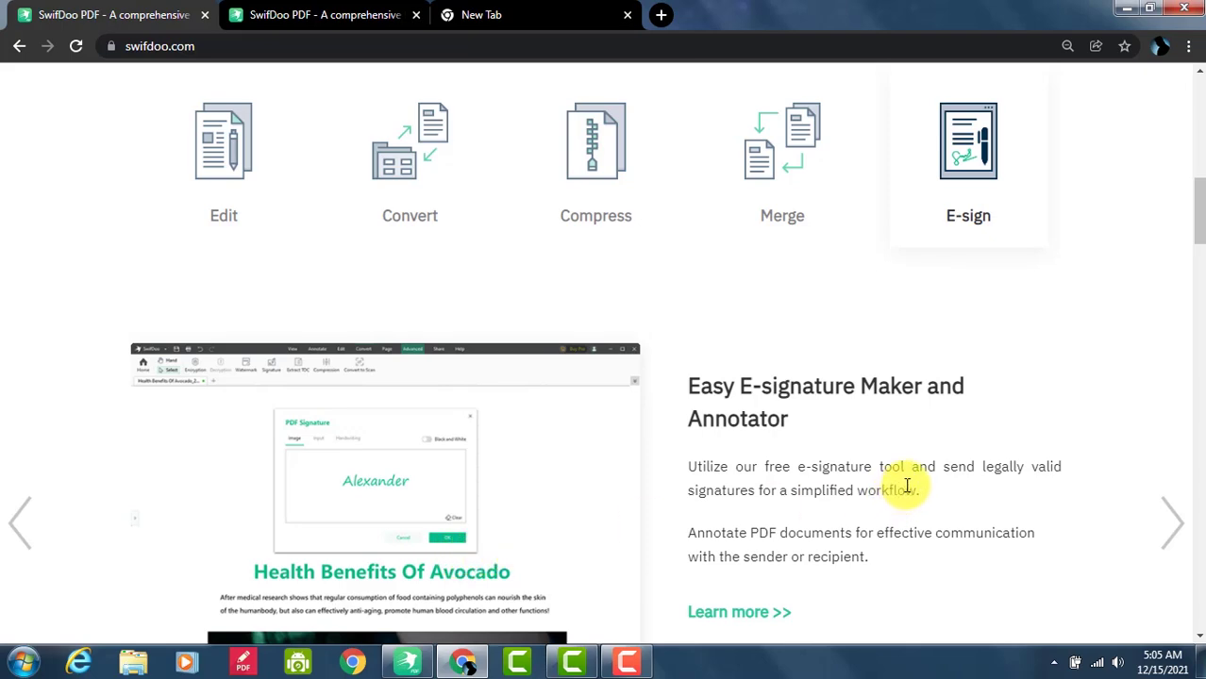
pyautogui.scroll(-2, 906, 486)
# Scroll through the feature sections, selecting '10 MB' in the lightweight section
pyautogui.scroll(-5, 905, 486)
pyautogui.scroll(-3, 906, 485)
pyautogui.scroll(-3, 907, 488)
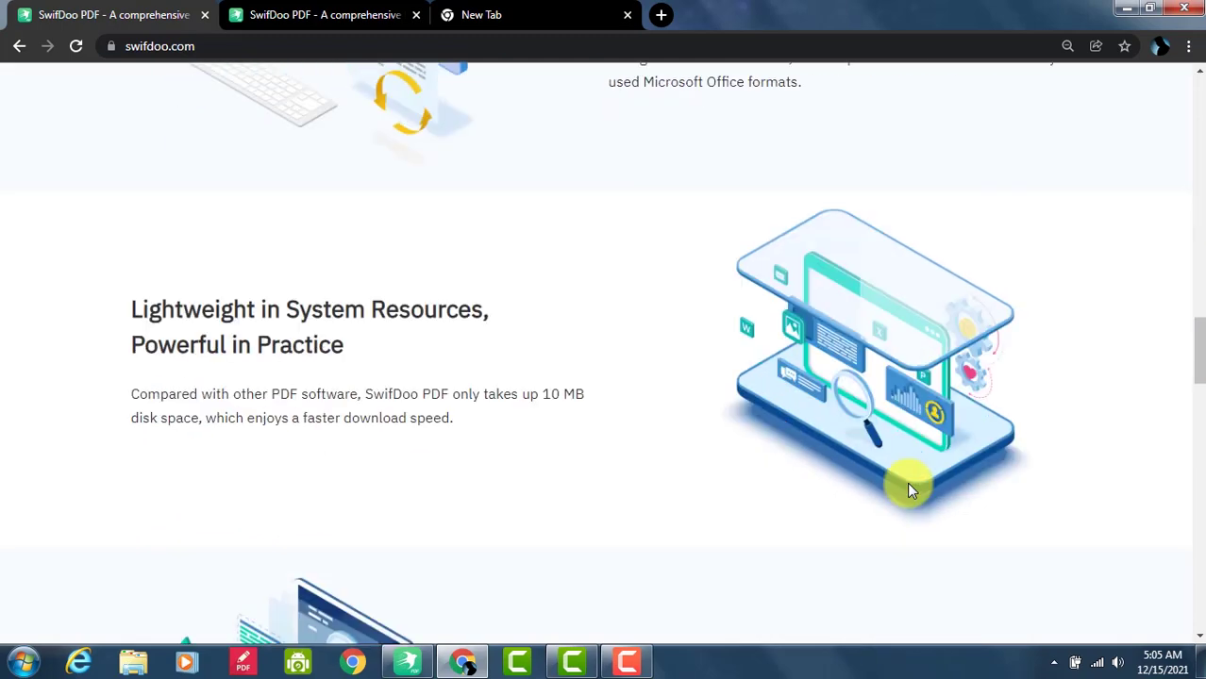
pyautogui.scroll(-2, 908, 488)
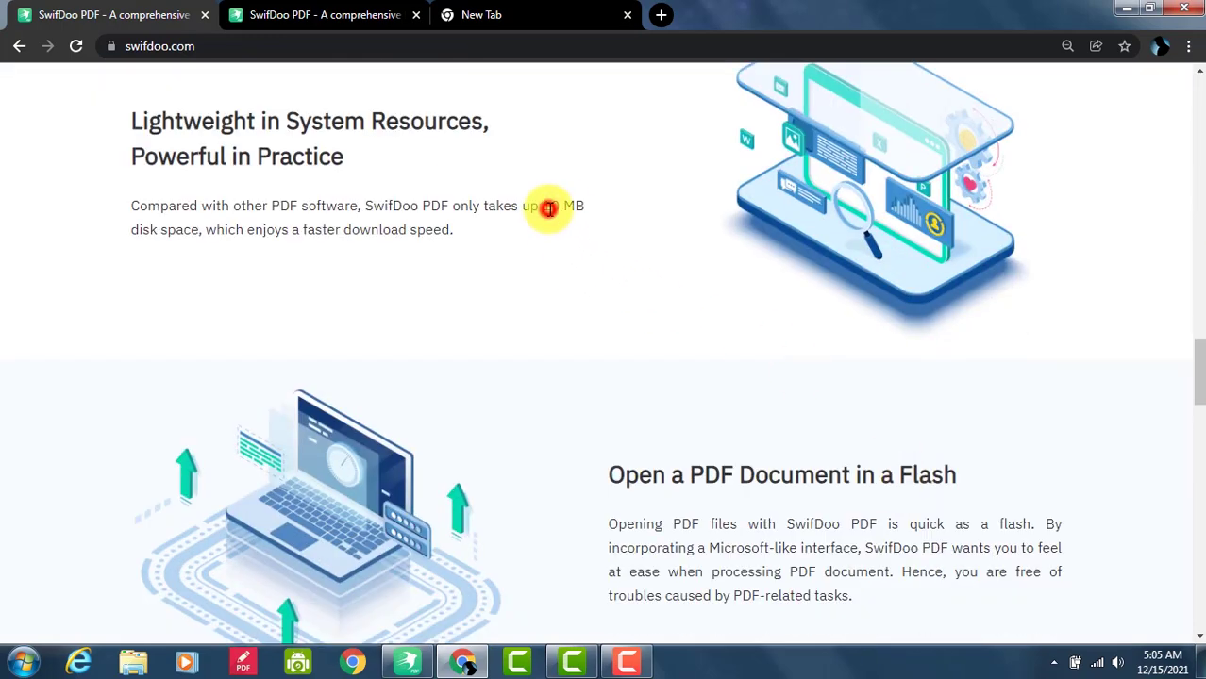
pyautogui.moveTo(549, 209); pyautogui.dragTo(573, 206)
pyautogui.scroll(1, 684, 288)
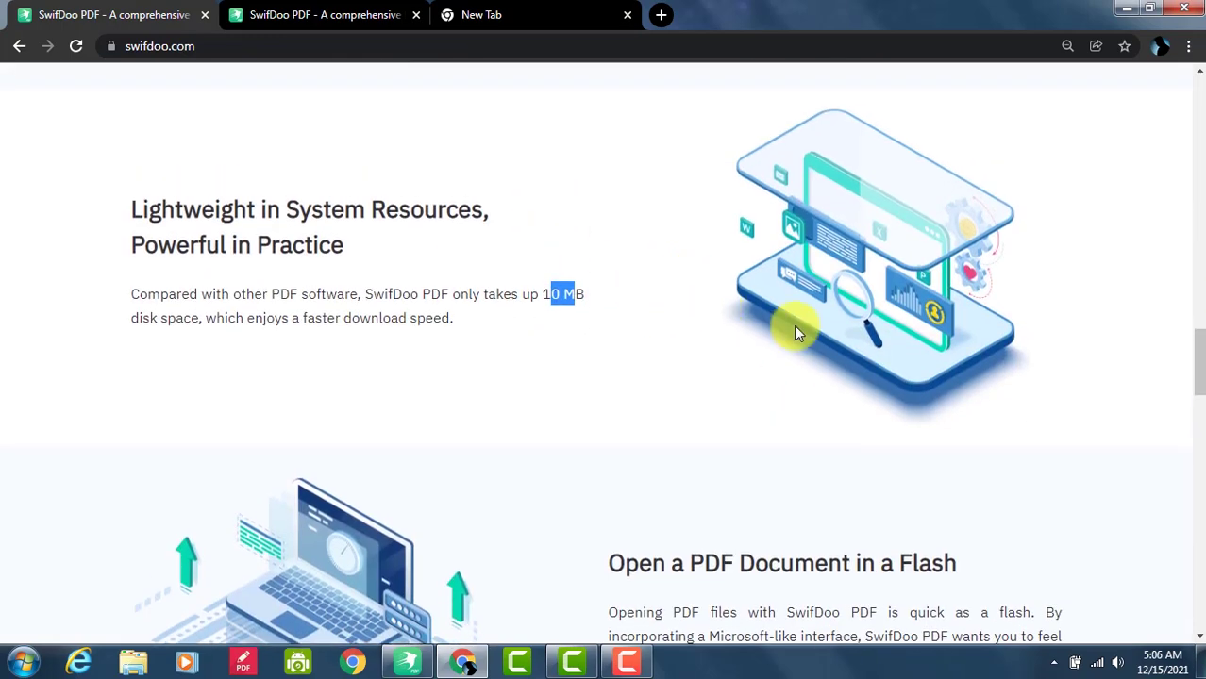
# Keep scrolling, selecting 'password protection', down to the 100+ Million downloads banner
pyautogui.scroll(-3, 794, 328)
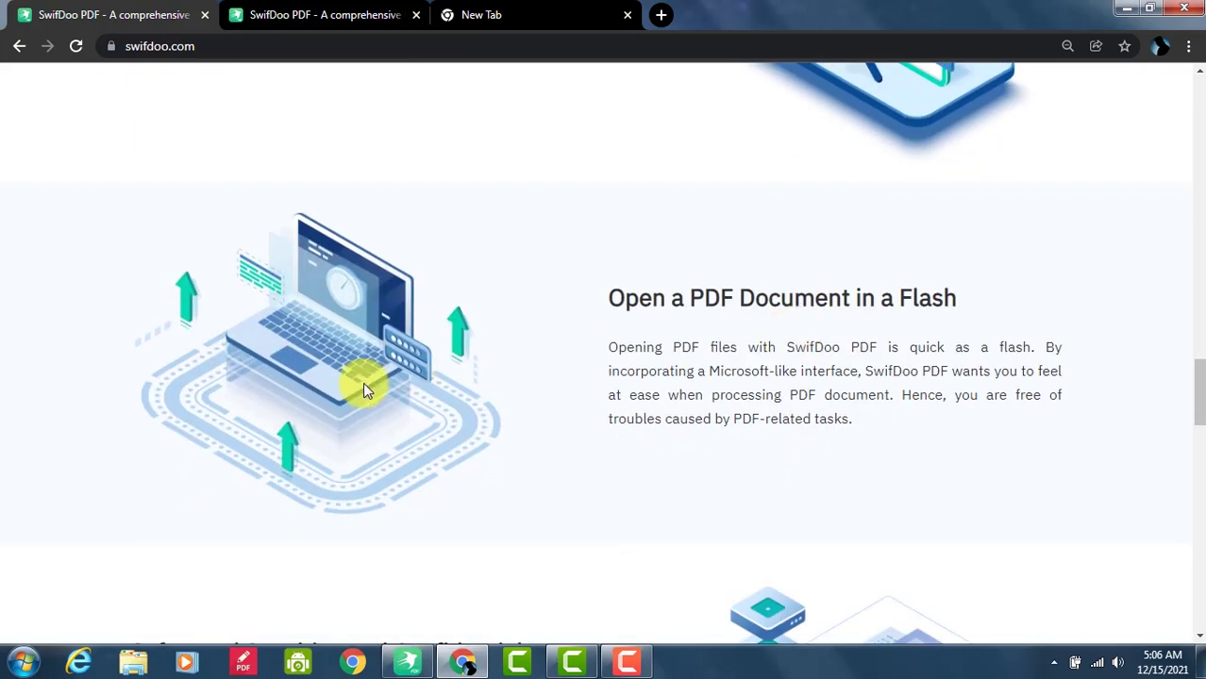
pyautogui.scroll(-5, 775, 325)
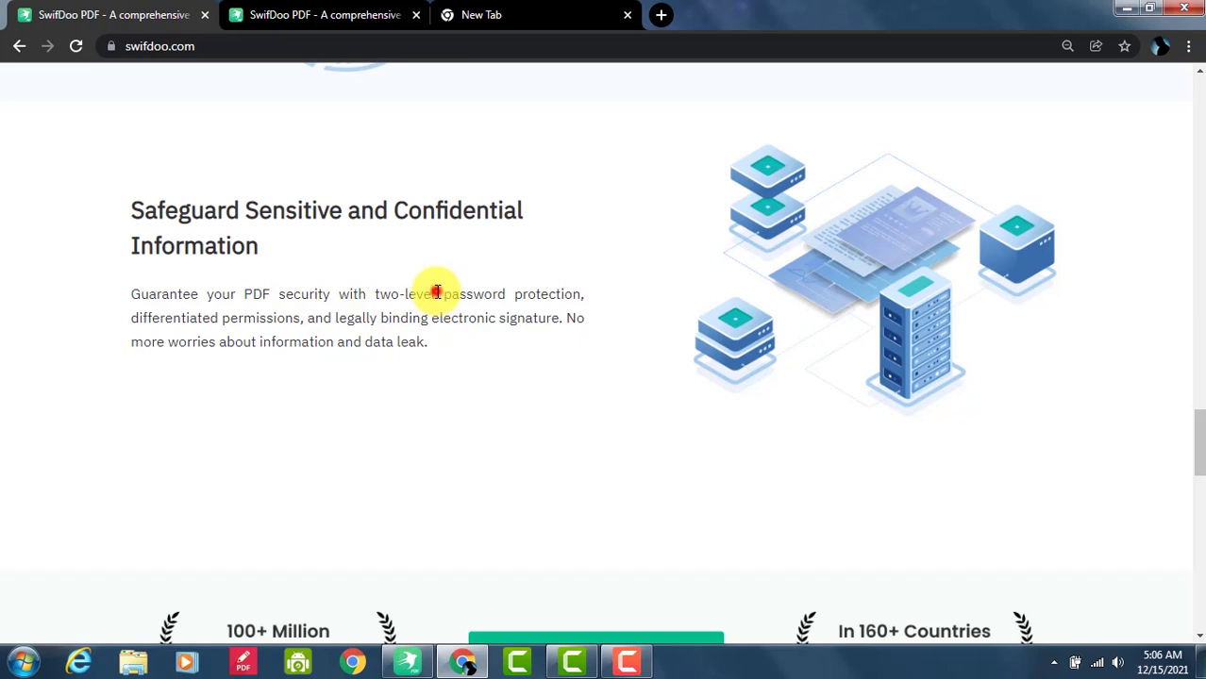
pyautogui.moveTo(436, 292); pyautogui.dragTo(591, 295)
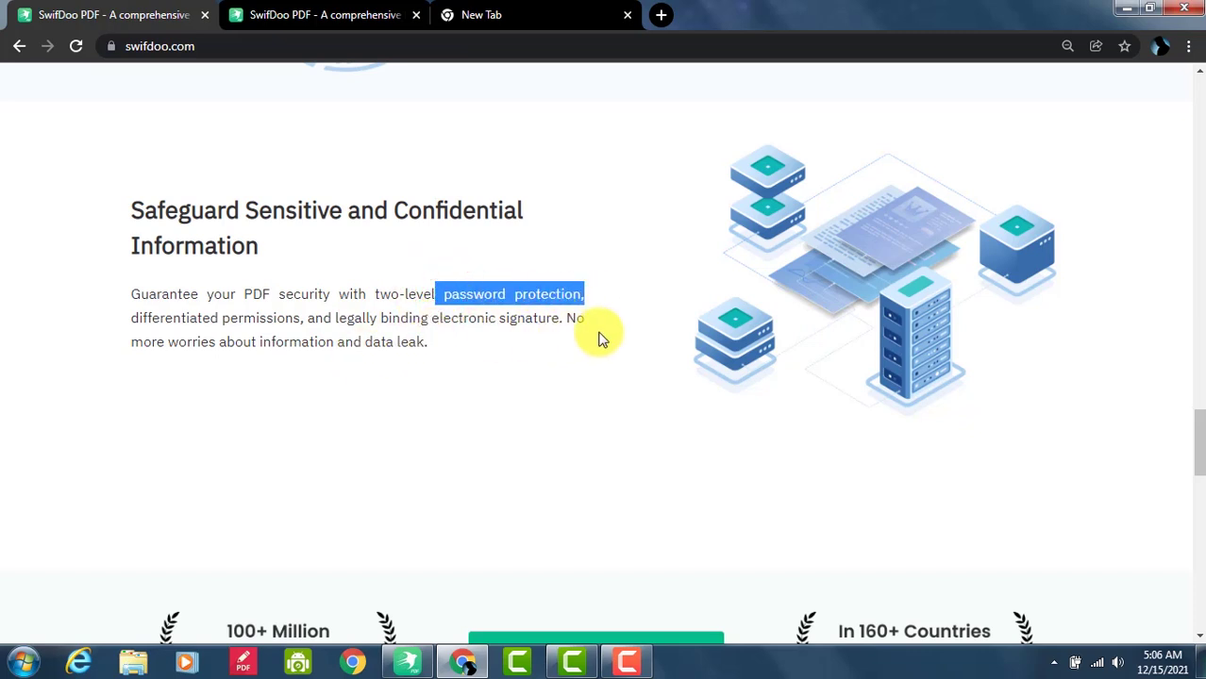
pyautogui.scroll(-2, 604, 338)
pyautogui.scroll(-1, 607, 339)
pyautogui.scroll(-1, 607, 340)
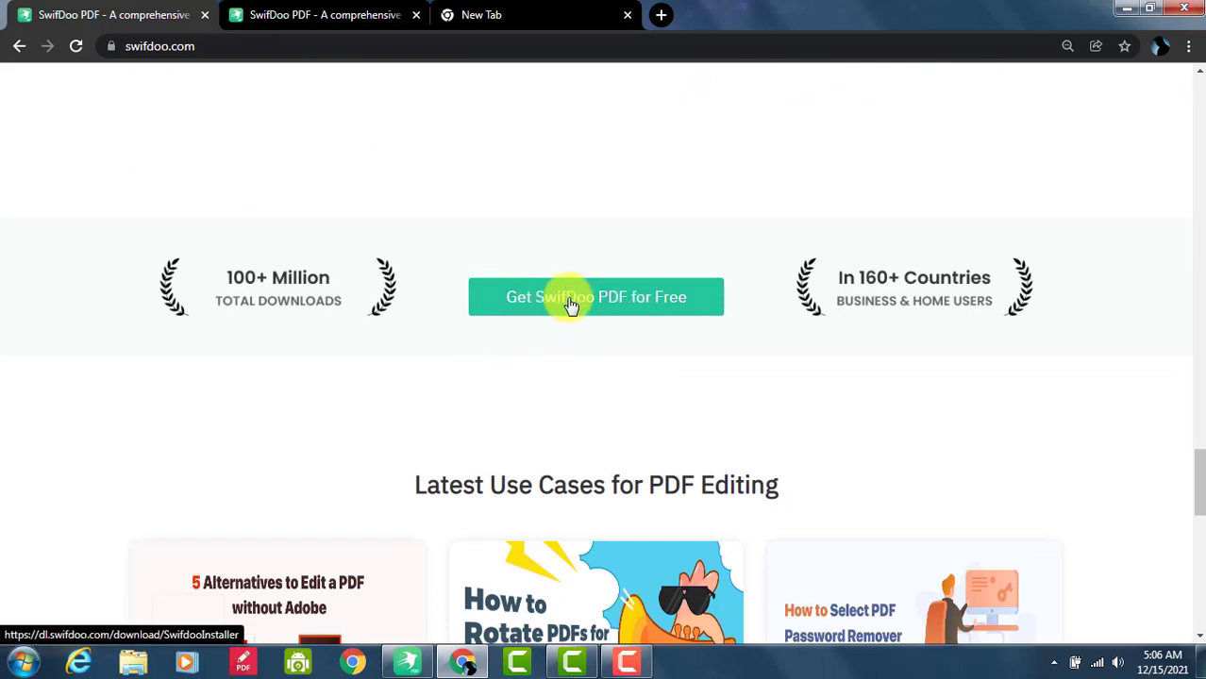
# Run SwifdooInstaller from the desktop, accept the service agreements, then exit setup
pyautogui.click(1125, 10)
pyautogui.click(100, 226)
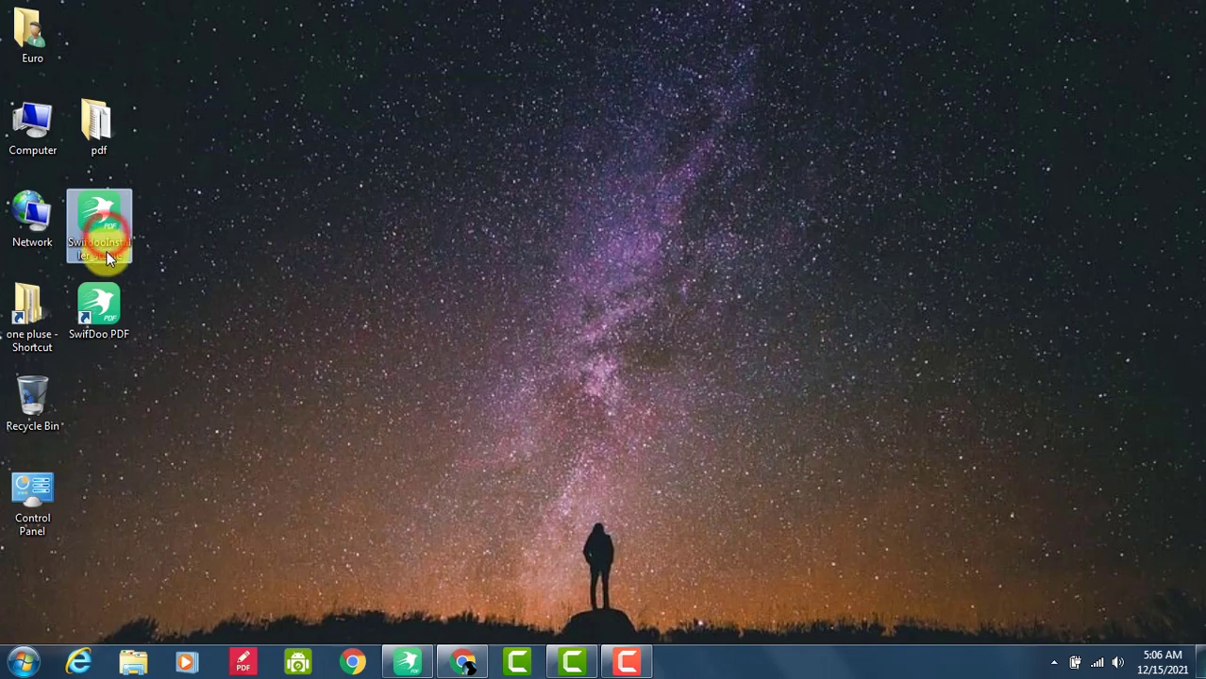
pyautogui.click(111, 219)
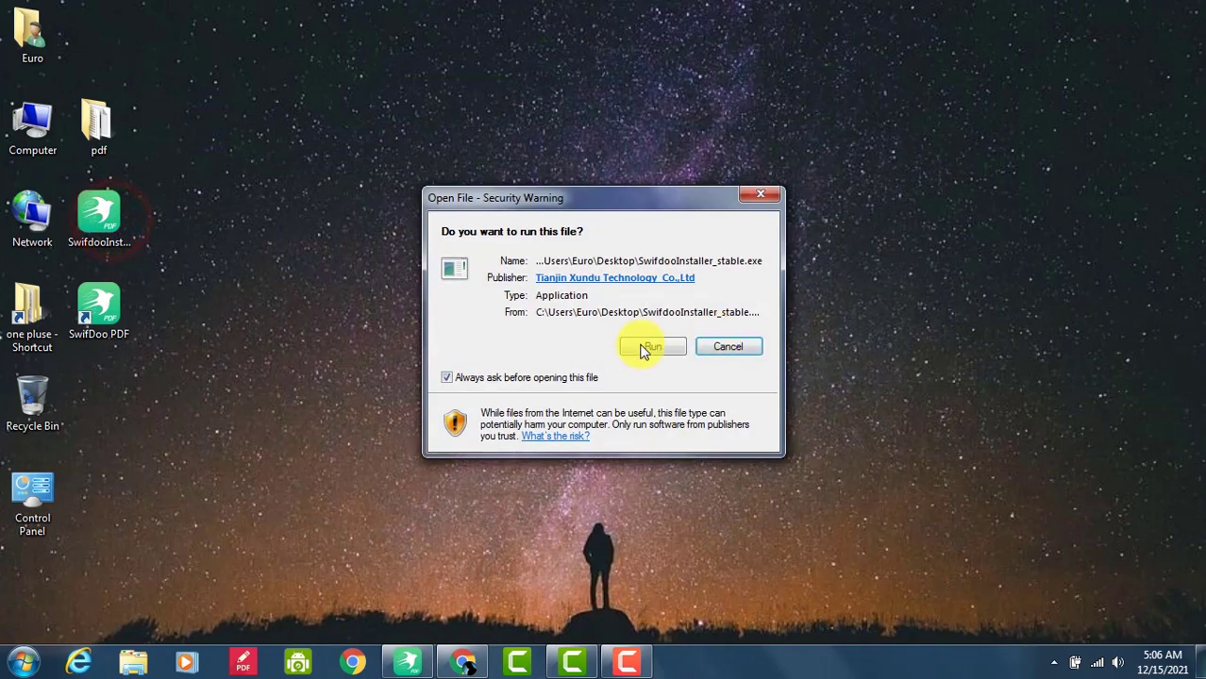
pyautogui.click(676, 346)
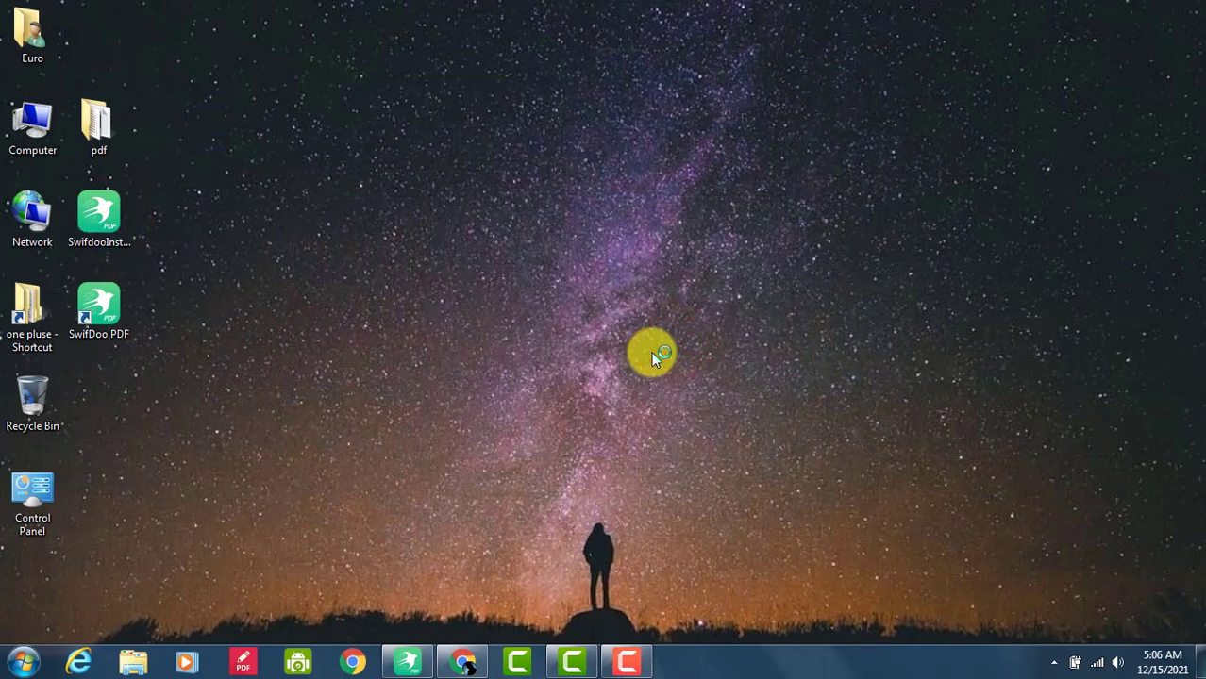
pyautogui.click(450, 392)
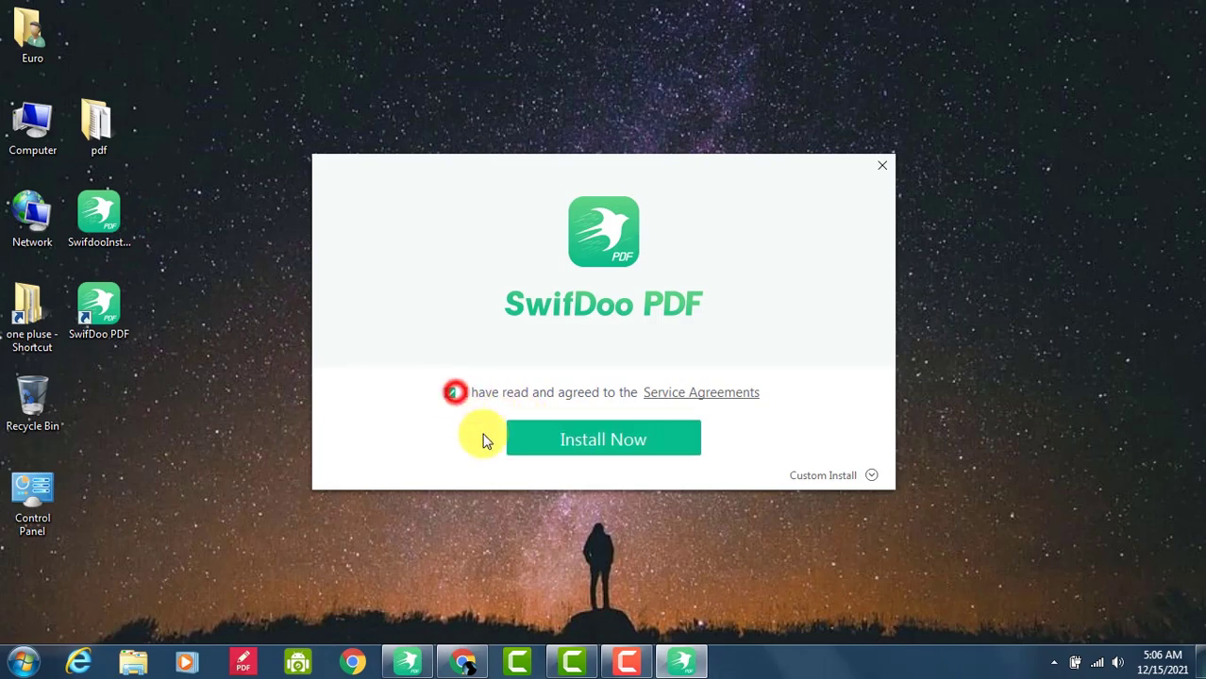
pyautogui.click(882, 168)
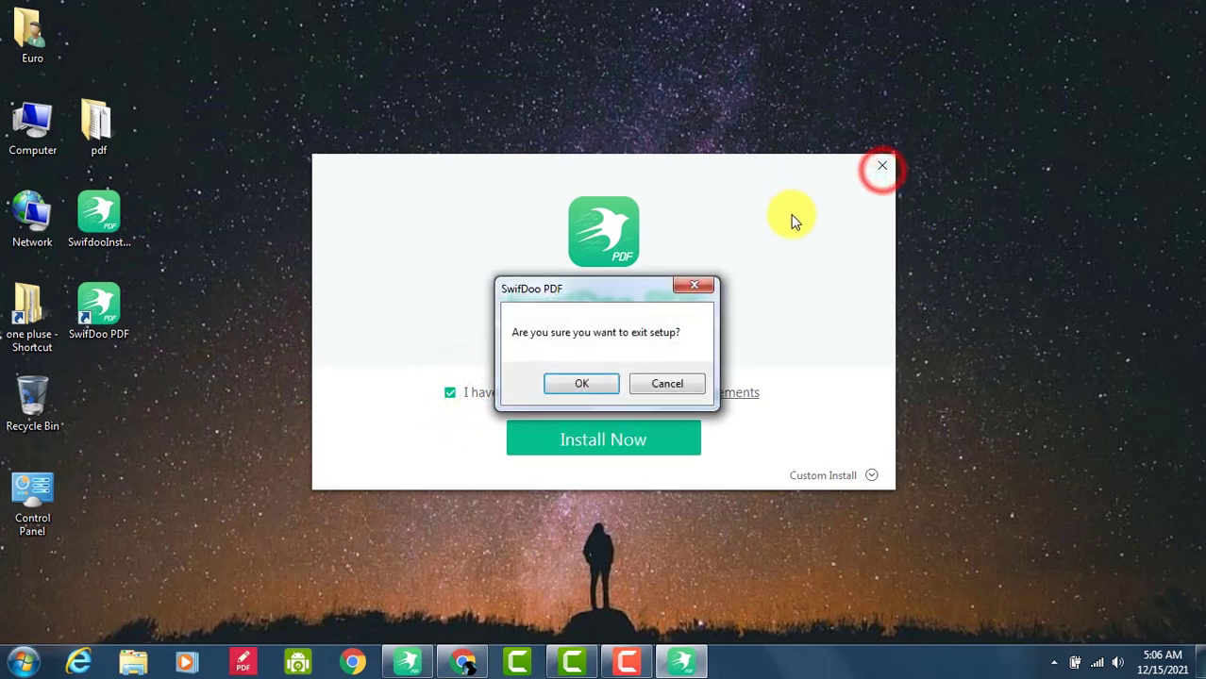
pyautogui.click(591, 381)
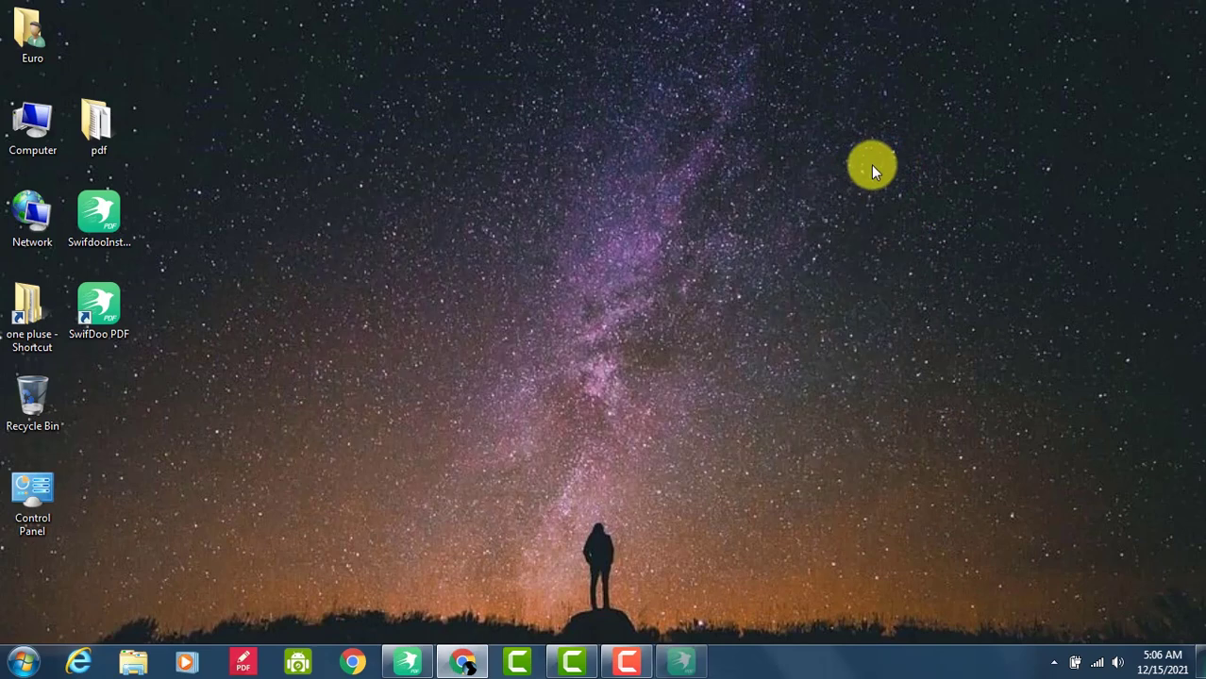
# Launch SwifDoo PDF from its desktop shortcut and go to the Welcome screen
pyautogui.doubleClick(111, 309)
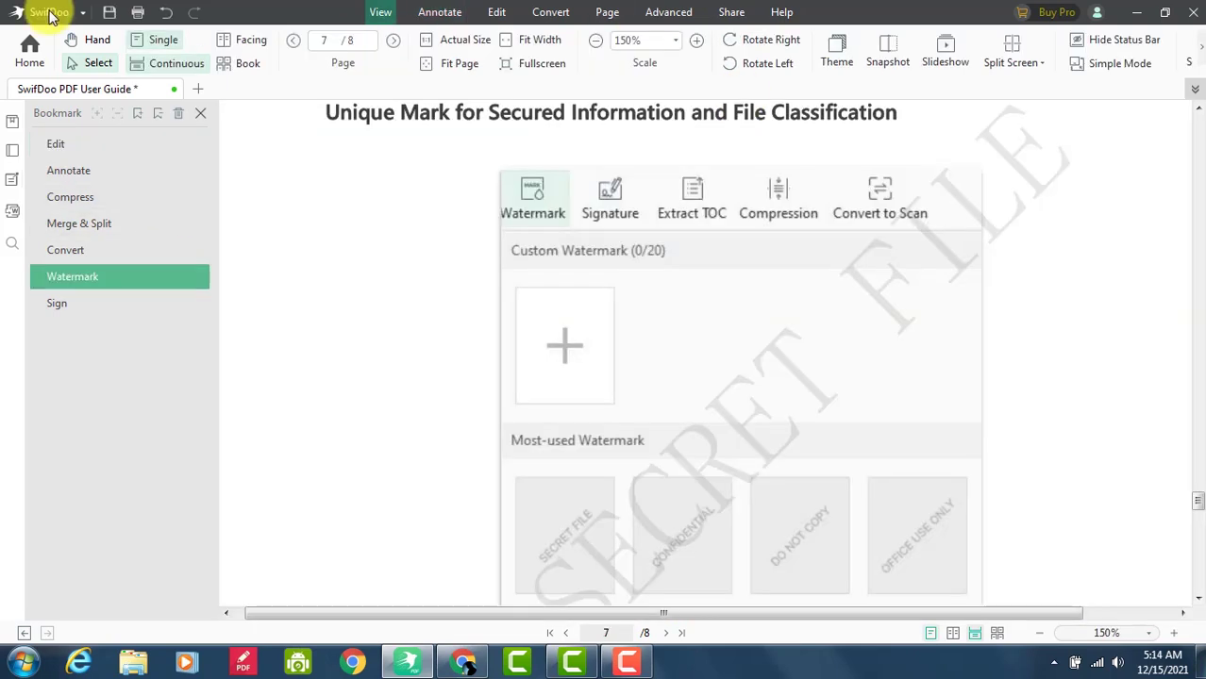
pyautogui.click(31, 55)
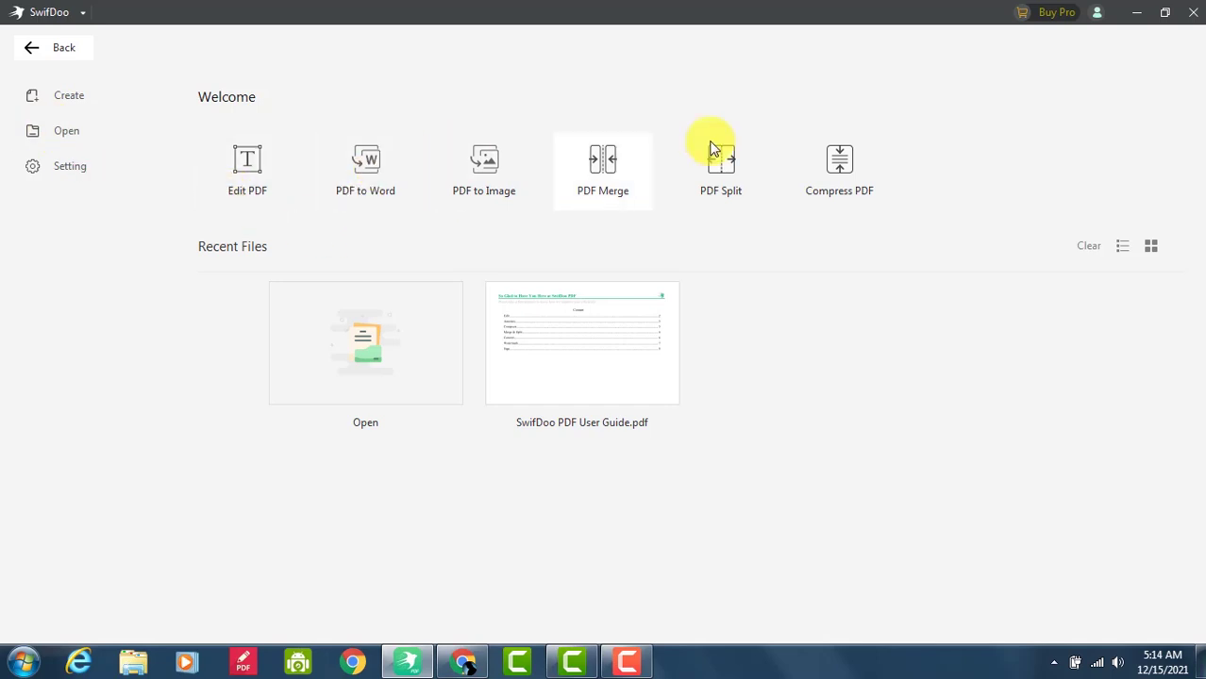
pyautogui.moveTo(582, 343)
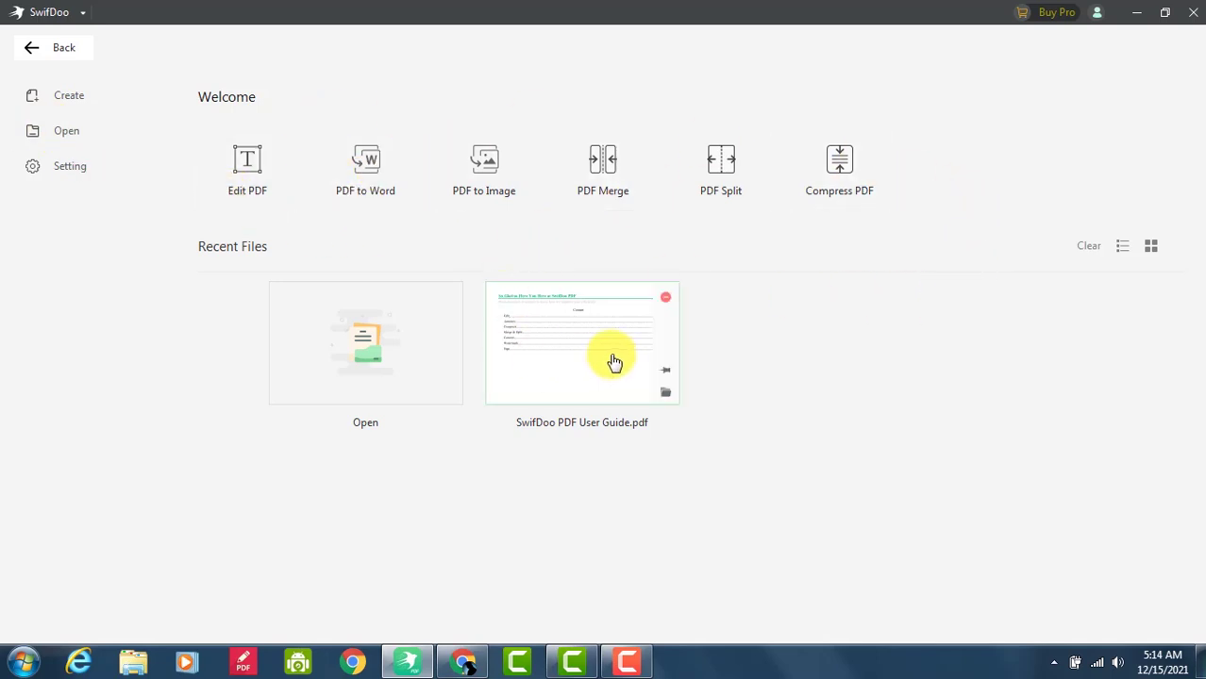
# Reopen 'SwifDoo PDF User Guide.pdf' from Recent Files and view it one page at a time
pyautogui.click(611, 362)
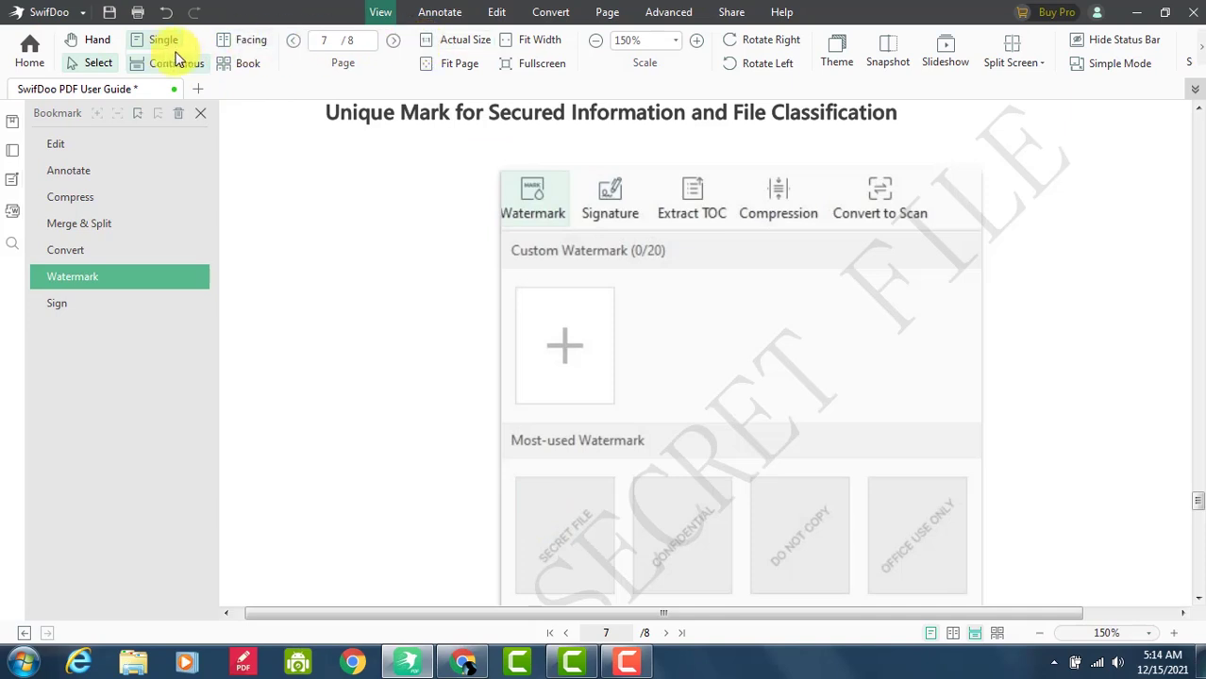
pyautogui.click(97, 63)
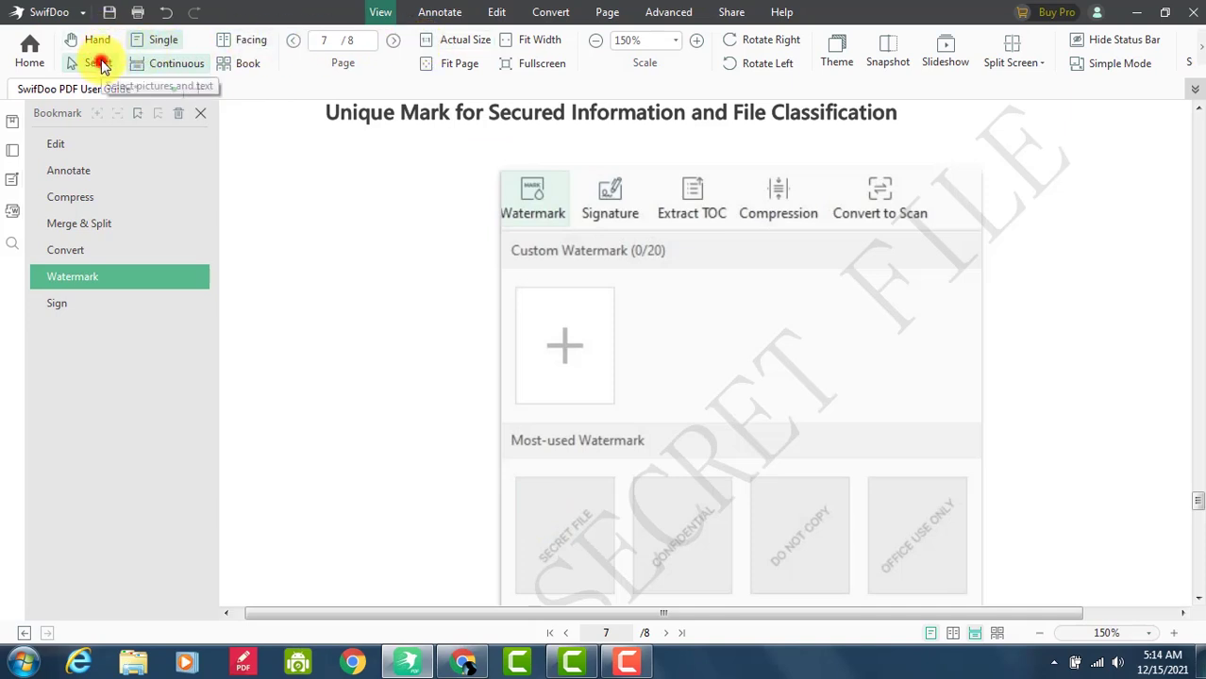
pyautogui.click(162, 40)
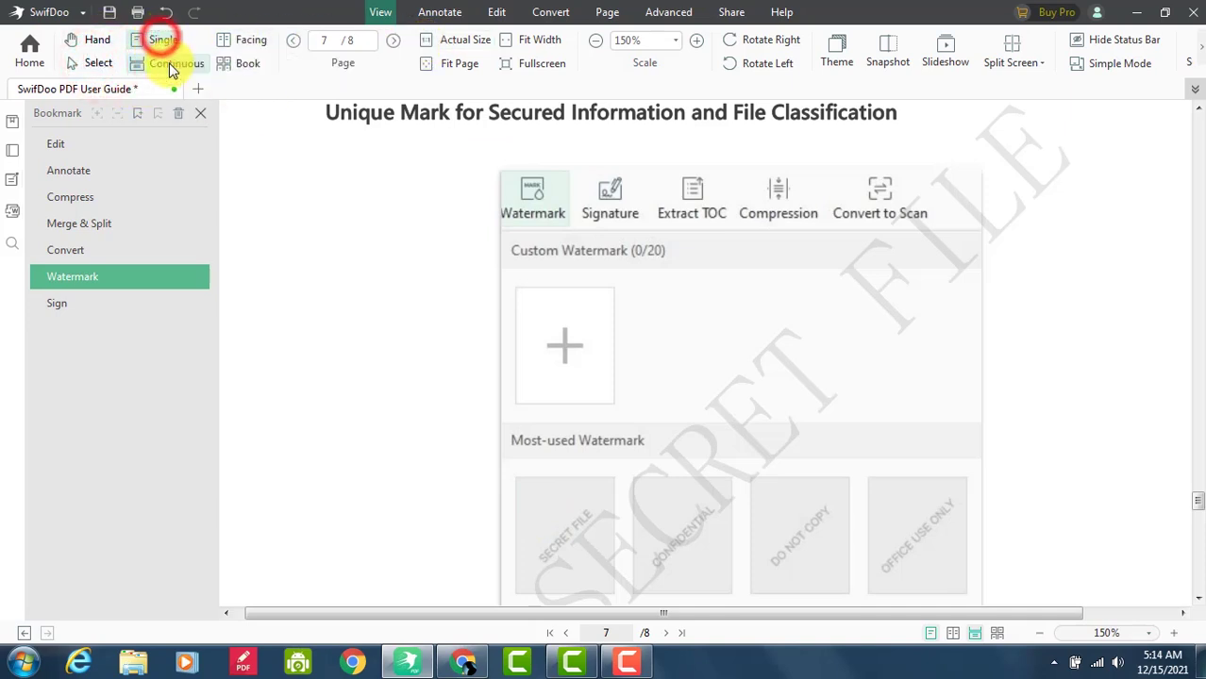
pyautogui.scroll(-5, 326, 280)
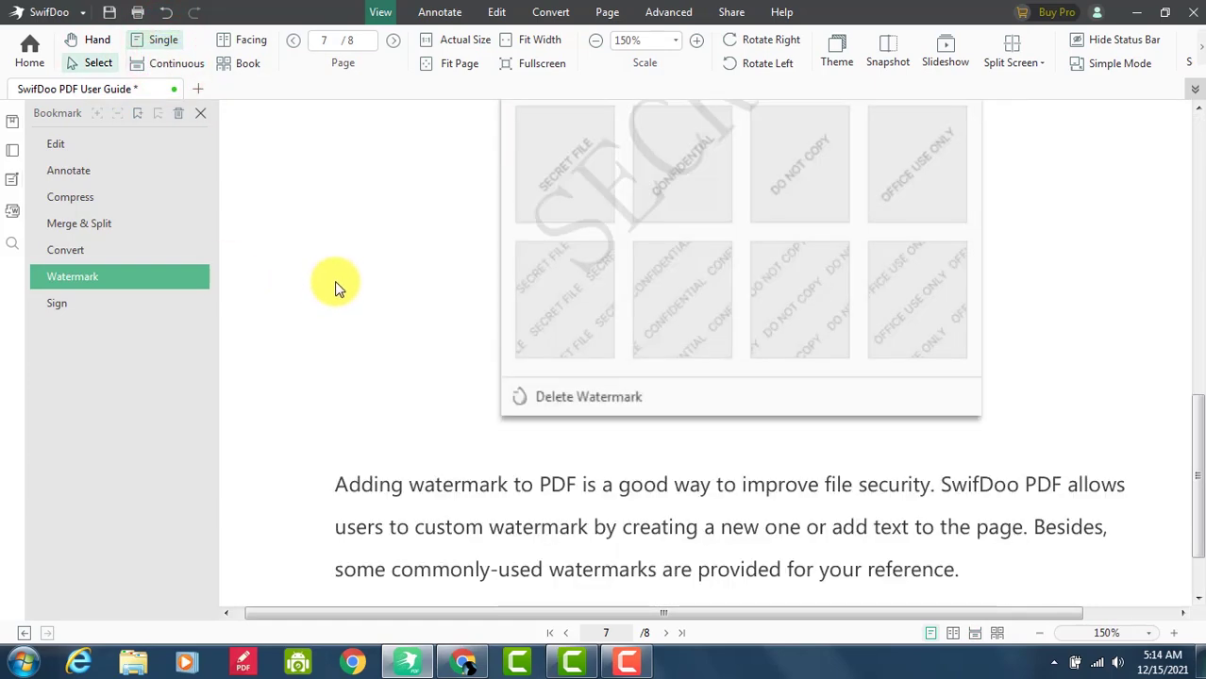
pyautogui.scroll(3, 330, 280)
# Try two-page and book layouts, fit the page, then settle on Facing with Continuous scrolling
pyautogui.click(251, 42)
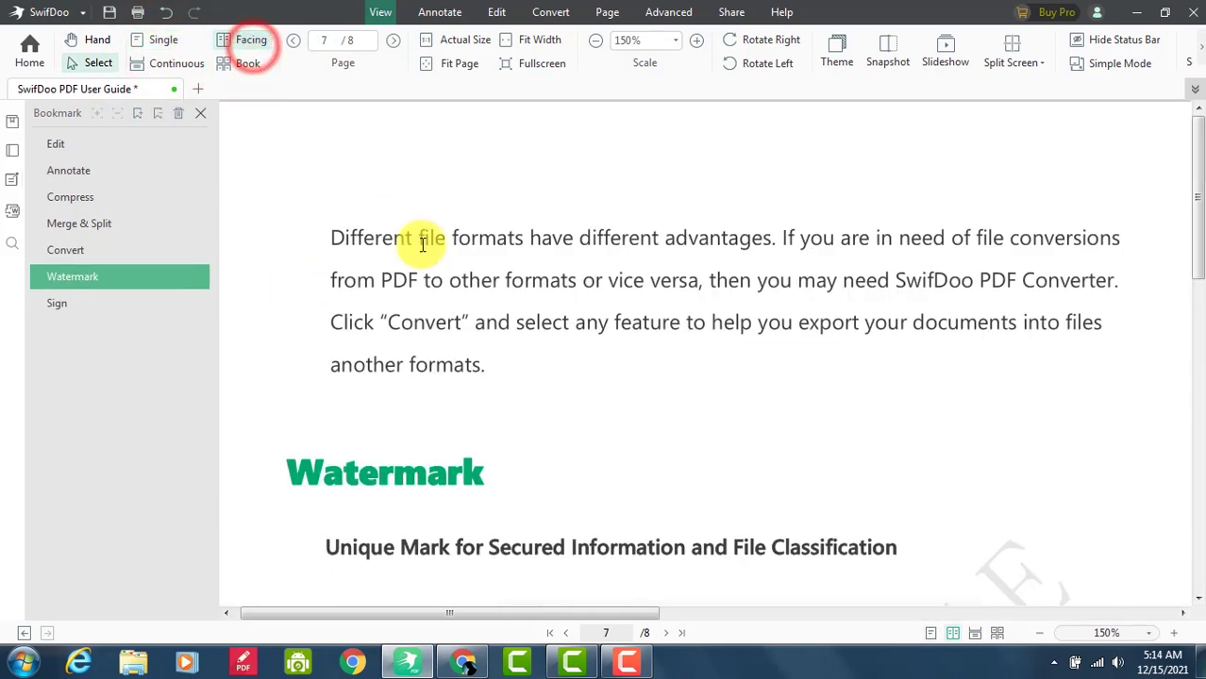
pyautogui.scroll(-5, 368, 198)
pyautogui.click(241, 63)
pyautogui.scroll(-2, 566, 349)
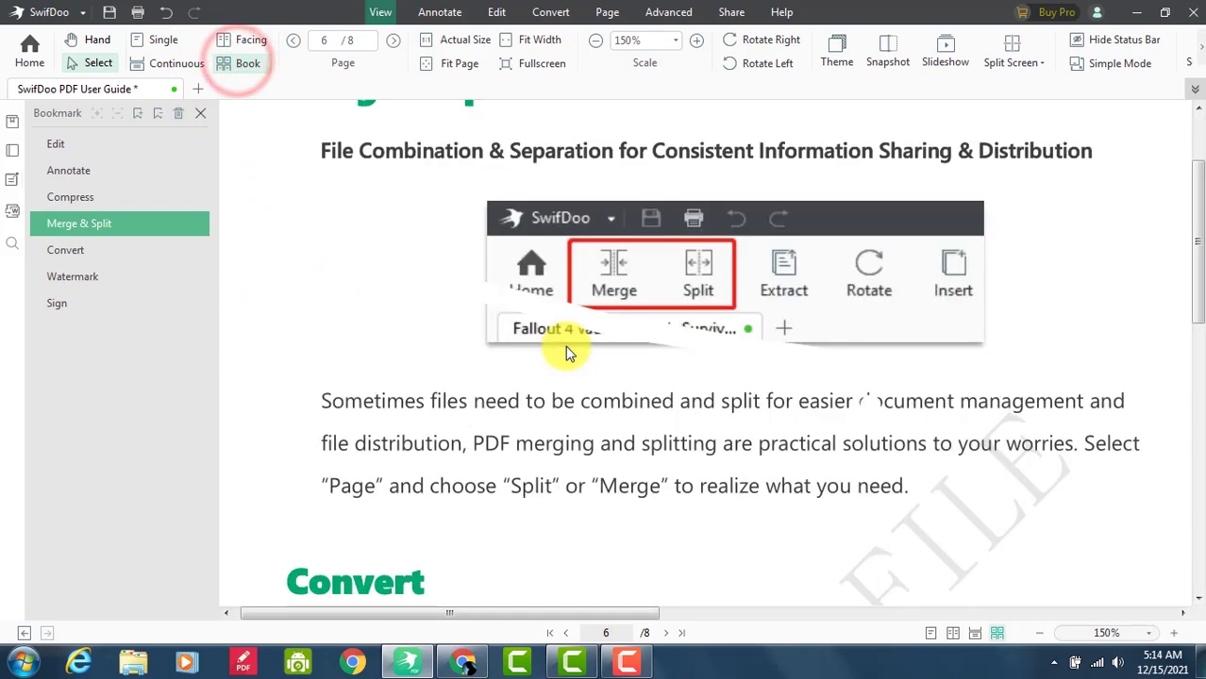
pyautogui.hotkey('ctrl', '0')
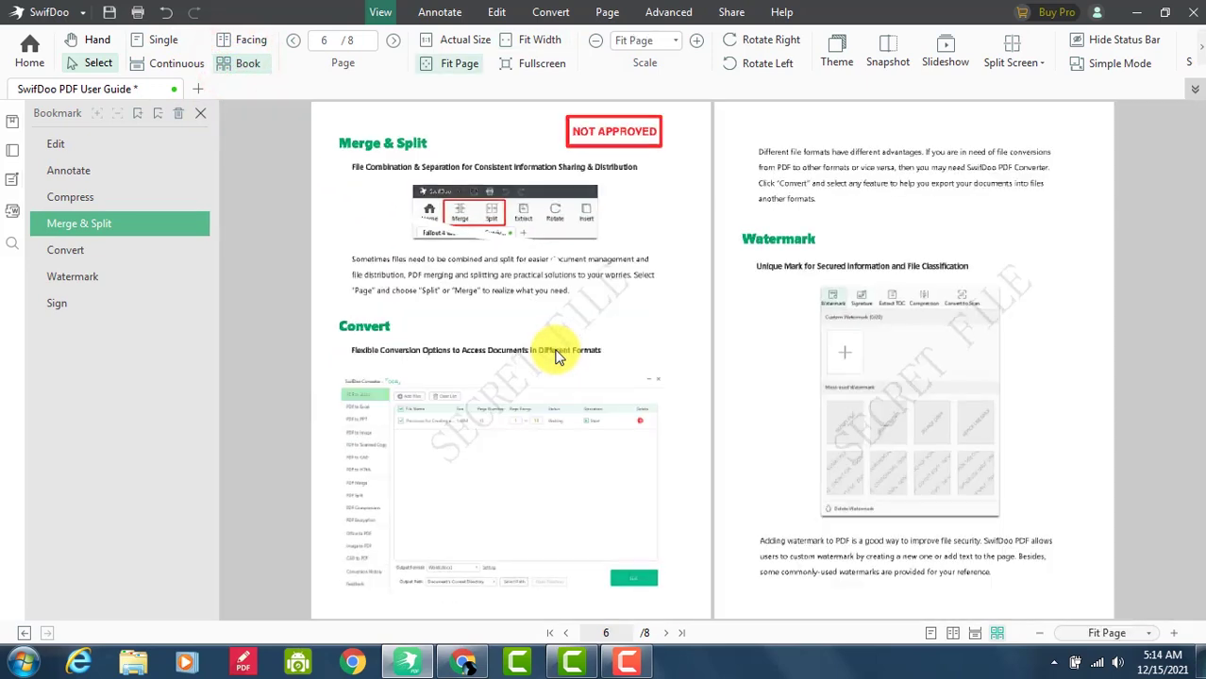
pyautogui.scroll(-3, 557, 358)
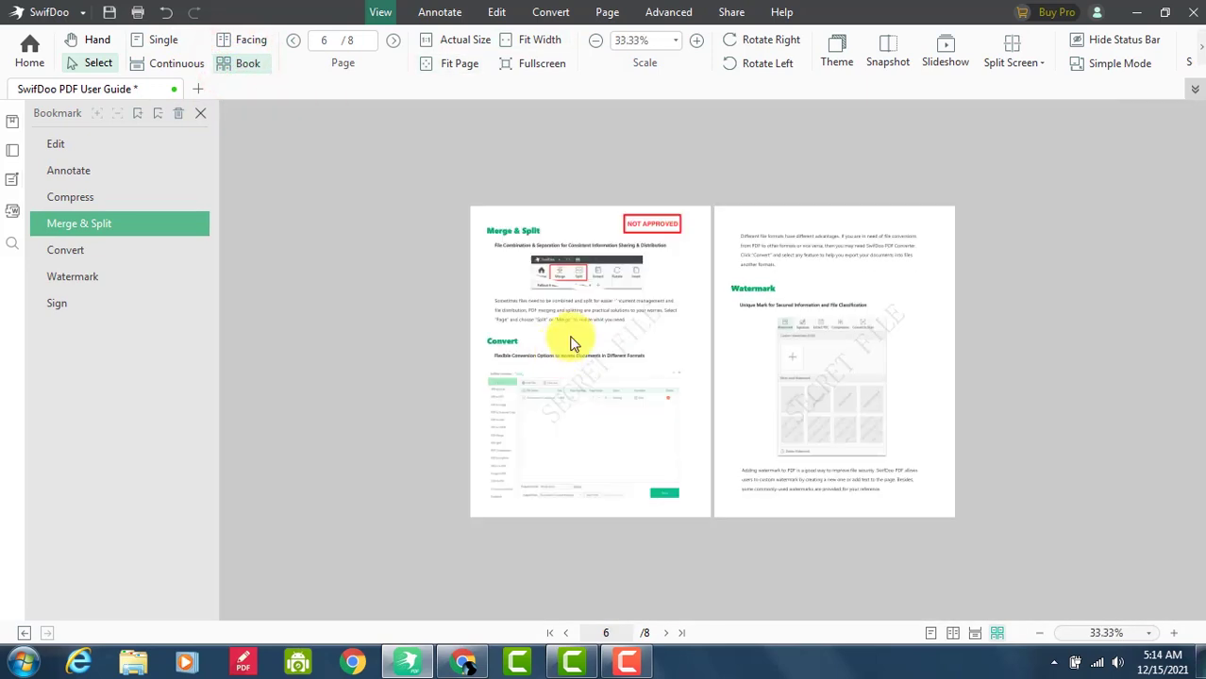
pyautogui.click(254, 39)
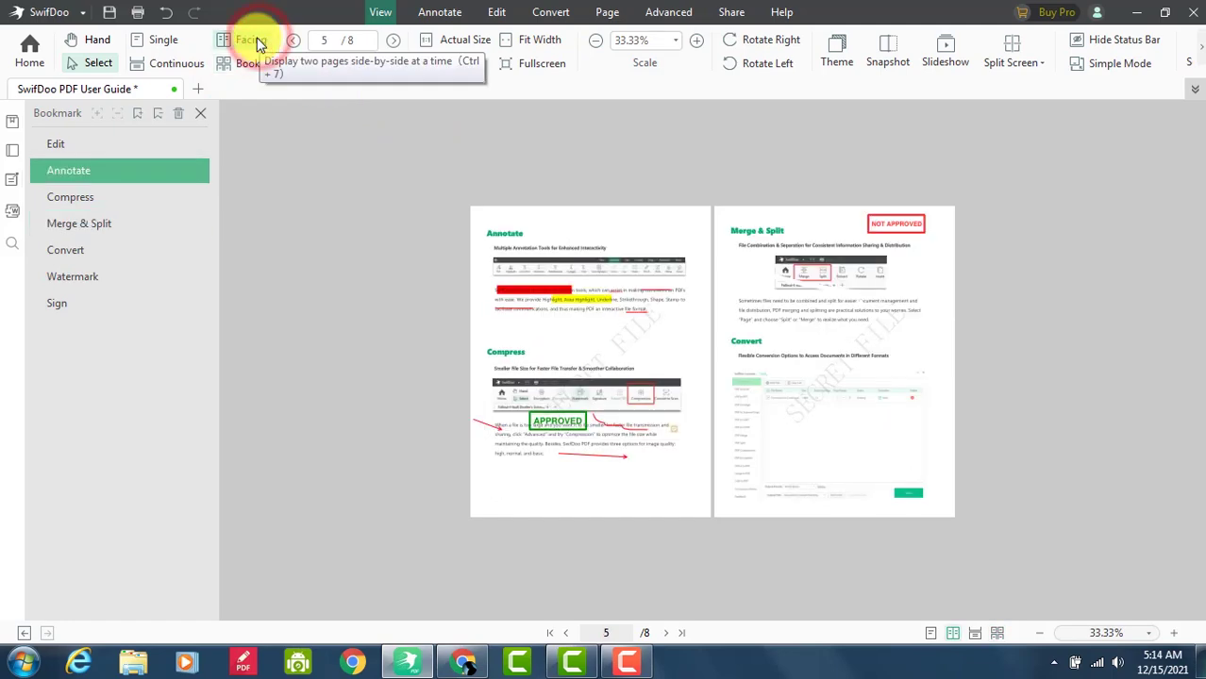
pyautogui.click(170, 62)
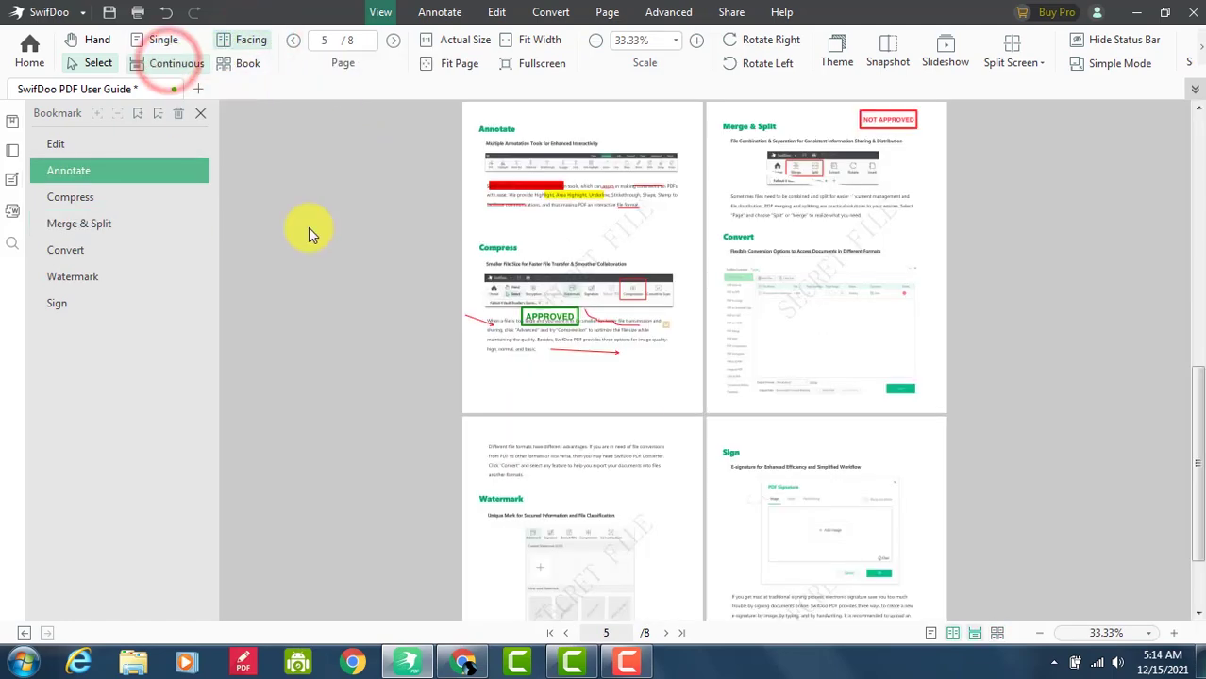
pyautogui.scroll(-2, 667, 395)
pyautogui.scroll(5, 673, 380)
pyautogui.scroll(4, 673, 378)
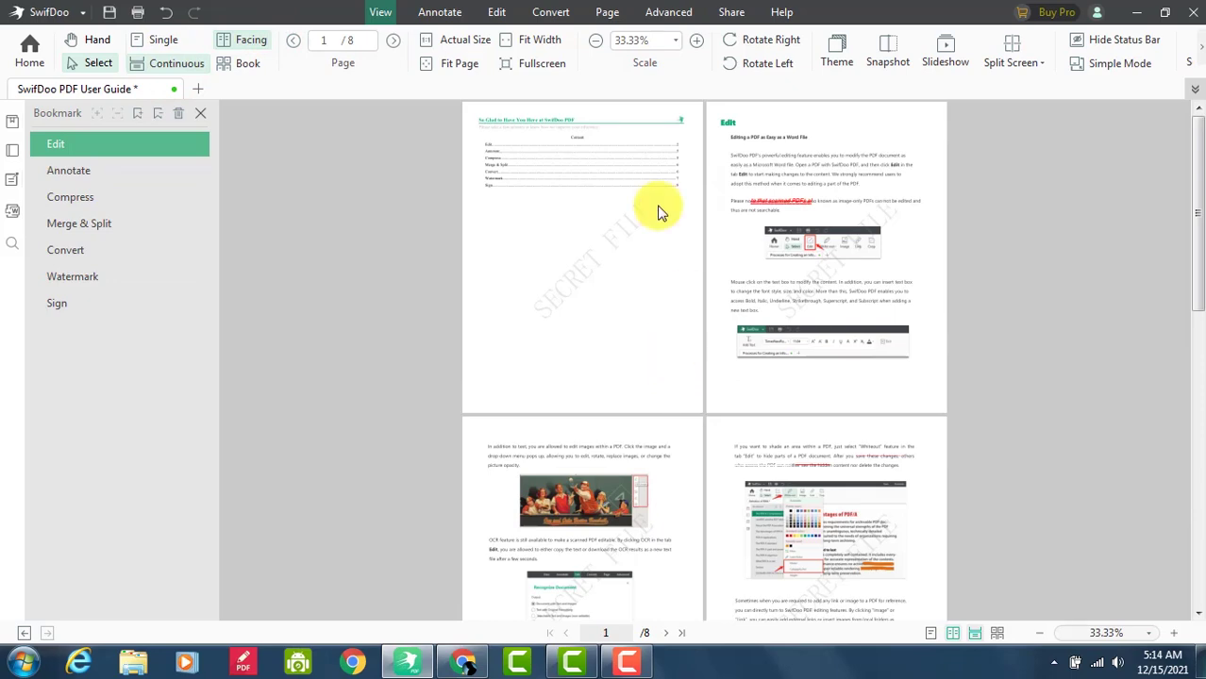
# Page forward, try Actual Size, Fit Page, Fit Width and Fullscreen, then leave fullscreen
pyautogui.click(391, 42)
pyautogui.click(392, 41)
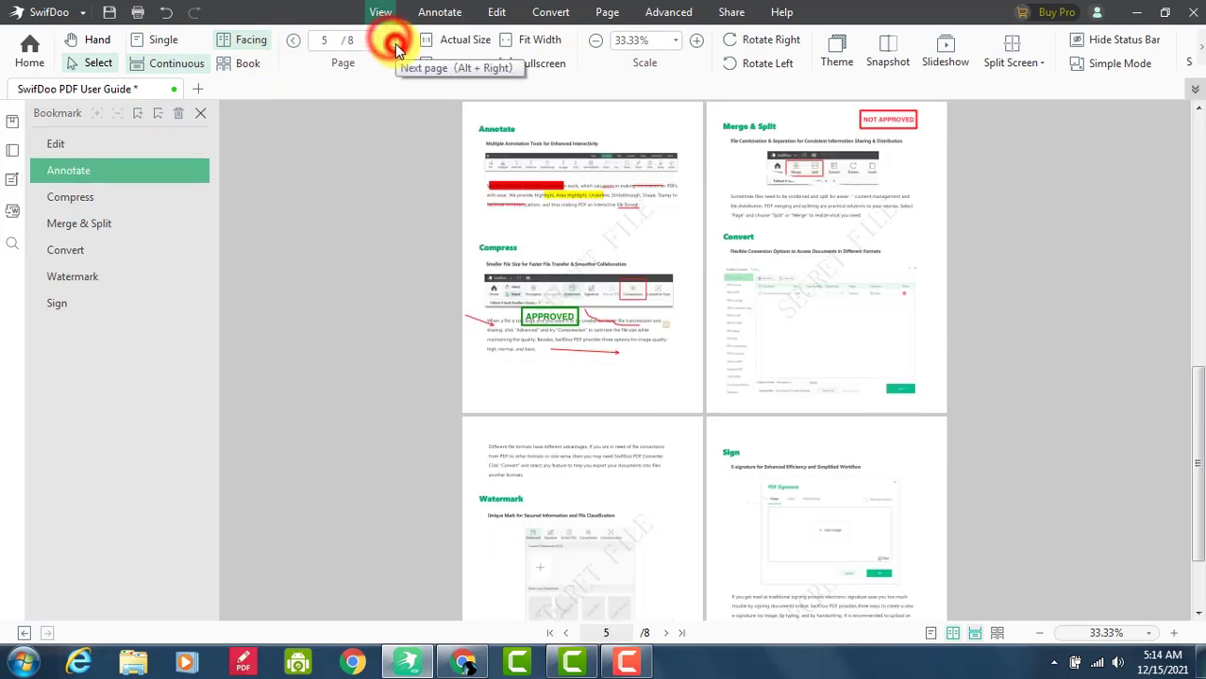
pyautogui.click(392, 42)
pyautogui.click(455, 39)
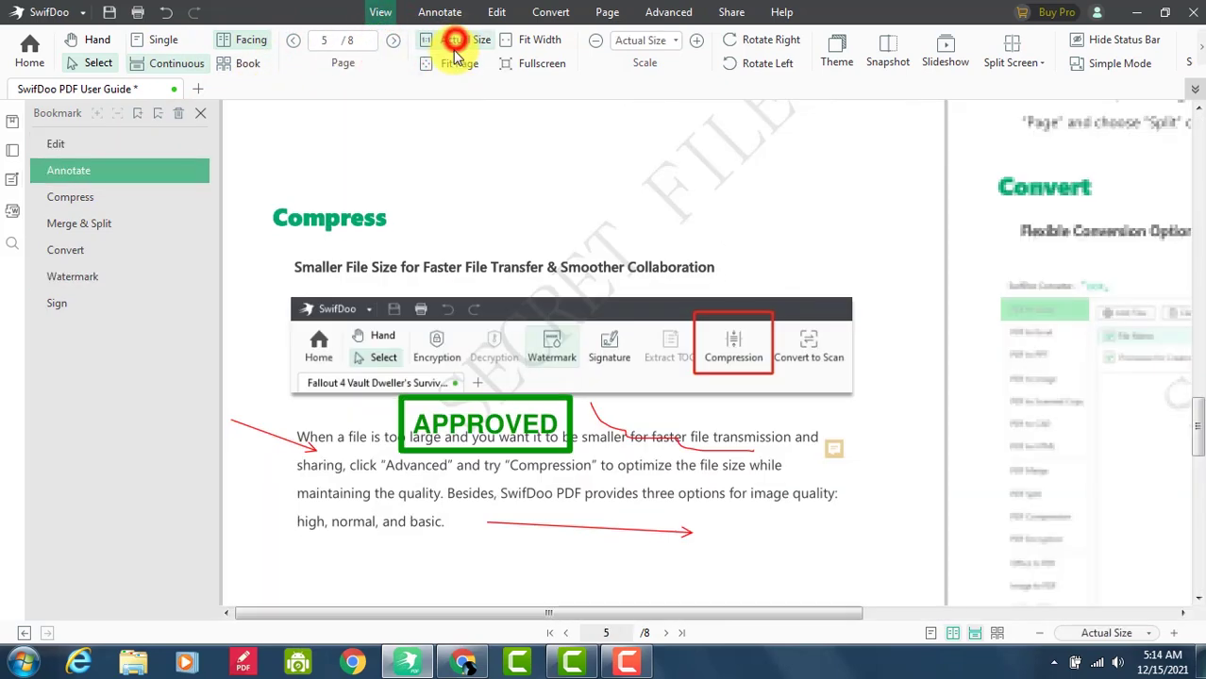
pyautogui.click(432, 63)
pyautogui.click(529, 40)
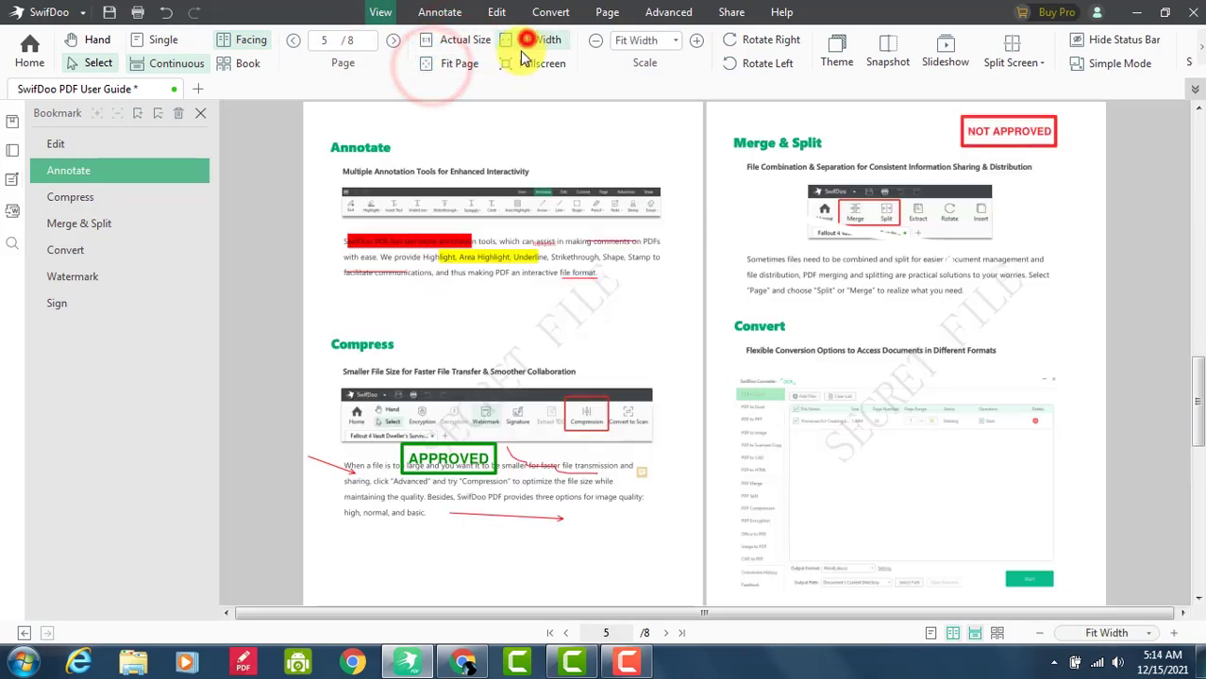
pyautogui.click(538, 63)
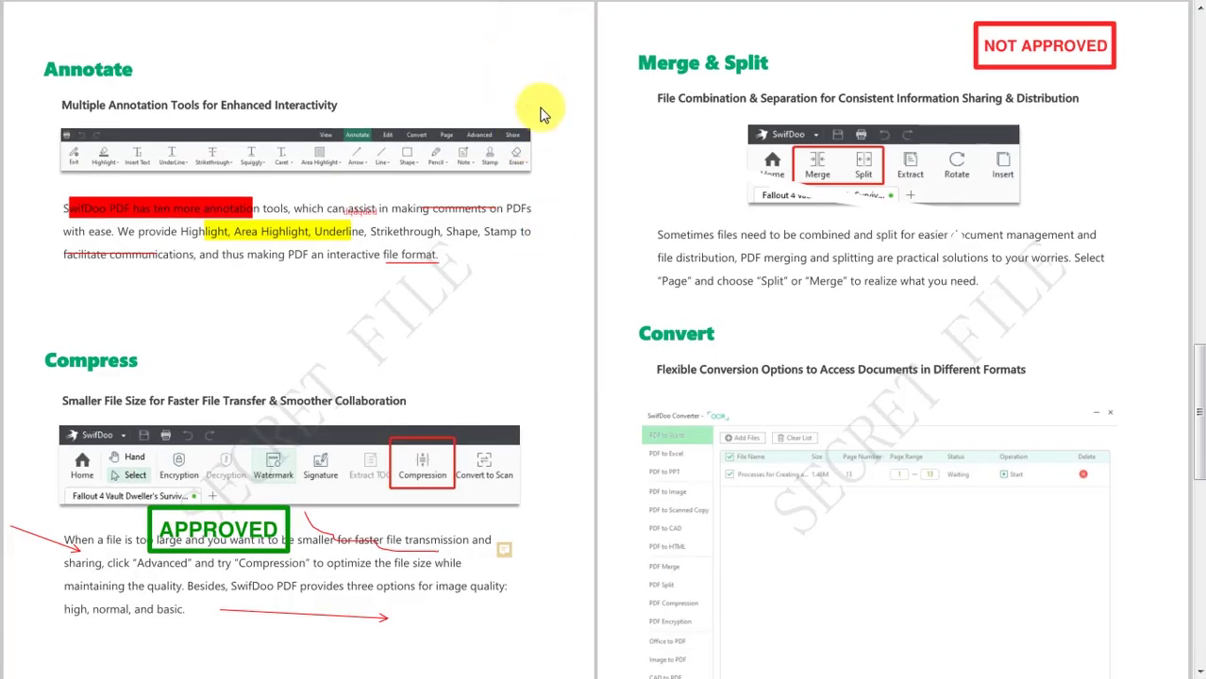
pyautogui.press('Escape')
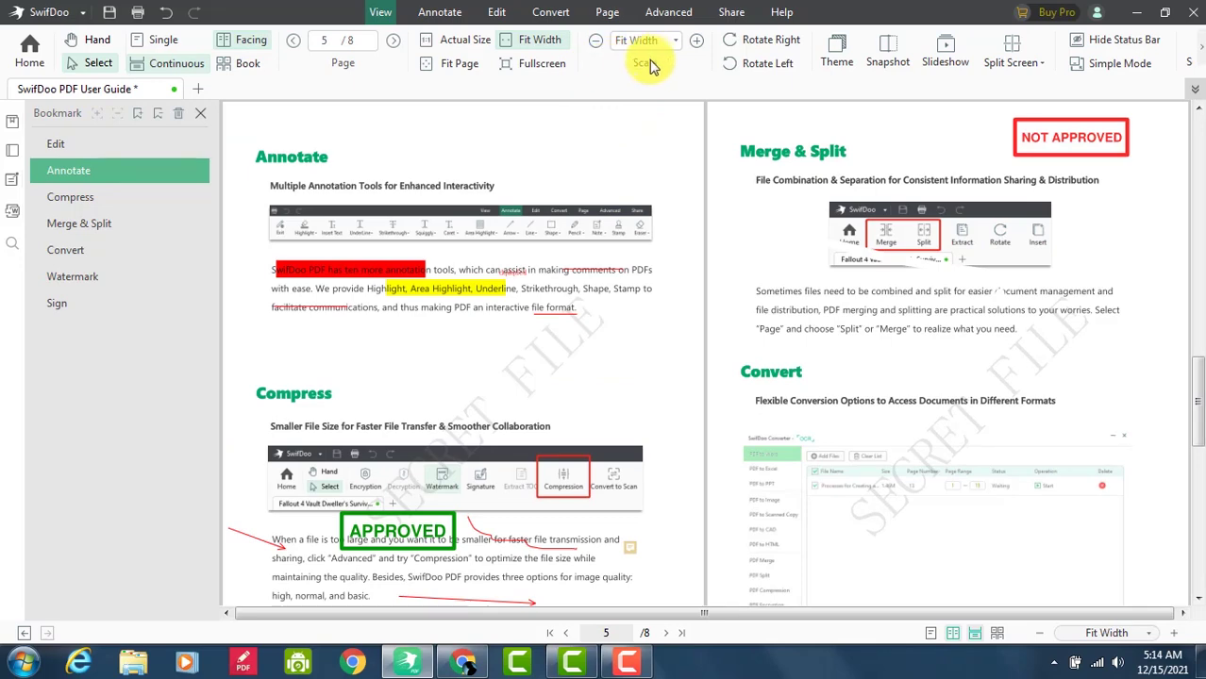
# Zoom in to 125%, back out to 75%, and rotate the pages 90° clockwise
pyautogui.click(697, 40)
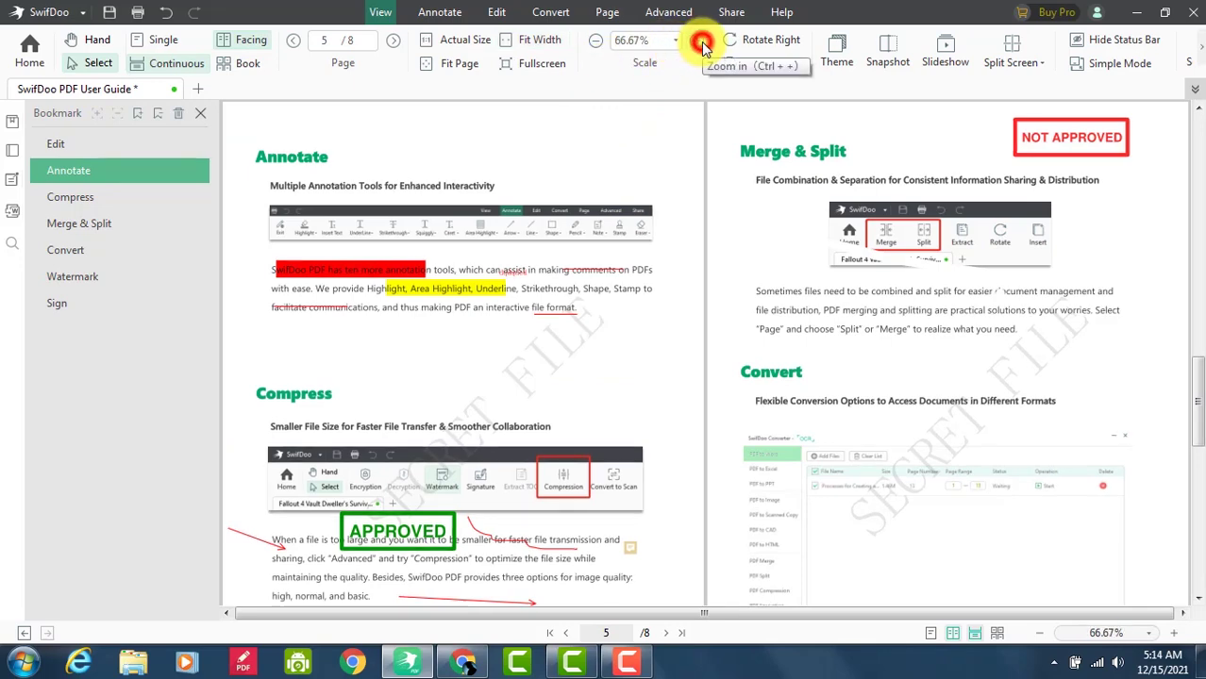
pyautogui.click(697, 41)
pyautogui.click(696, 40)
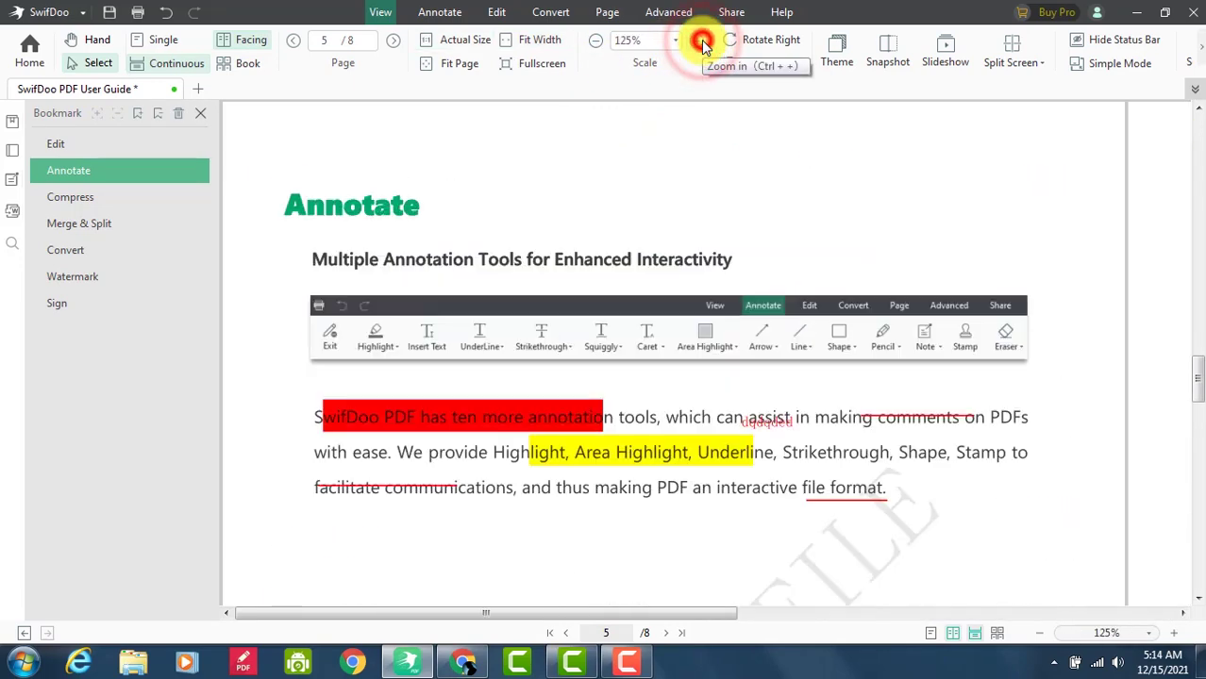
pyautogui.click(596, 40)
pyautogui.click(595, 40)
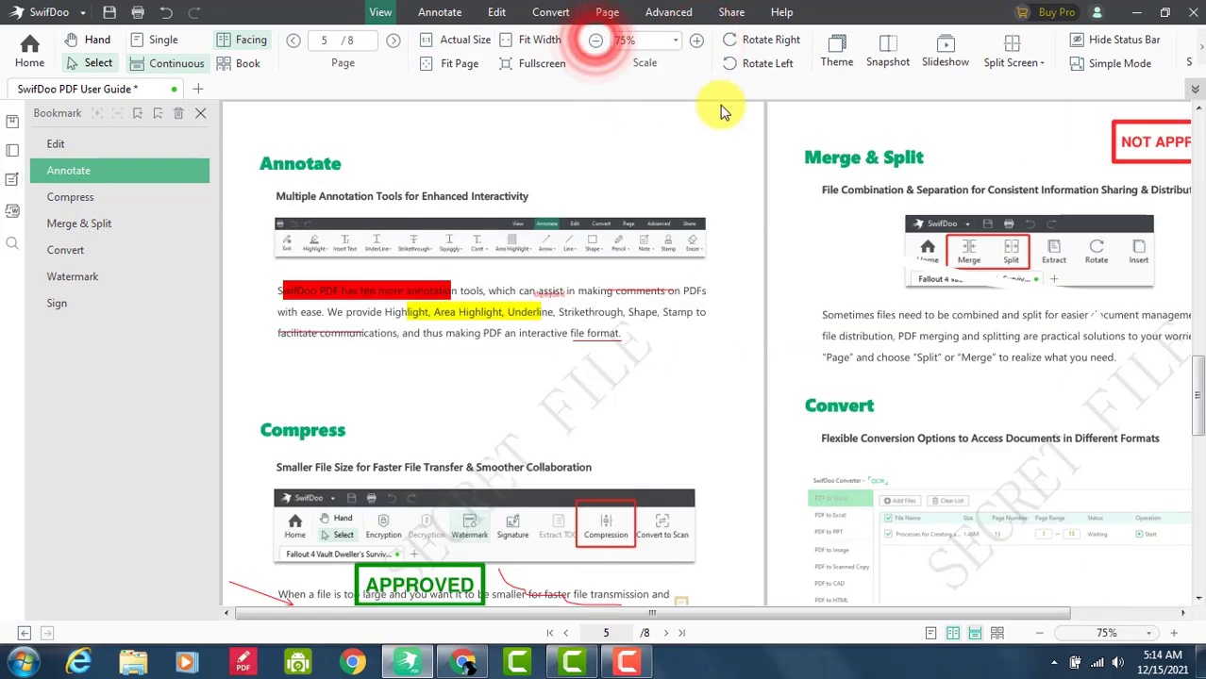
pyautogui.click(728, 41)
# Rotate the pages upside down, try the Letter Paper theme, then apply green Eye Protection
pyautogui.click(732, 43)
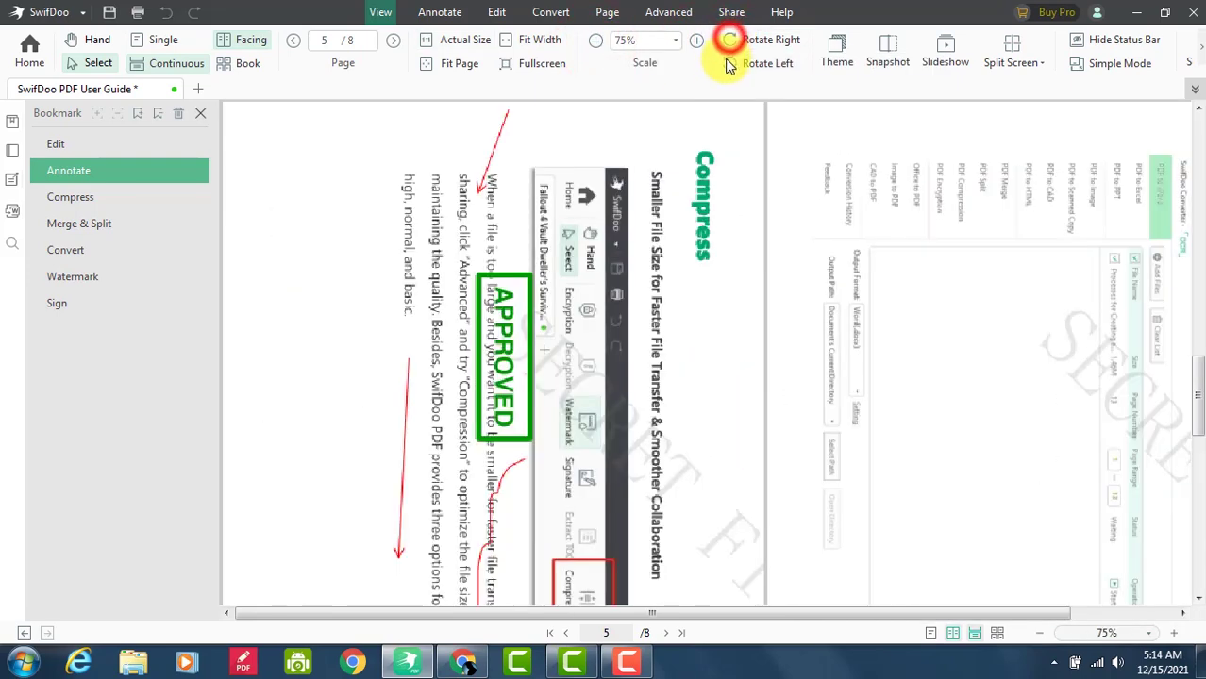
pyautogui.click(836, 45)
pyautogui.click(852, 167)
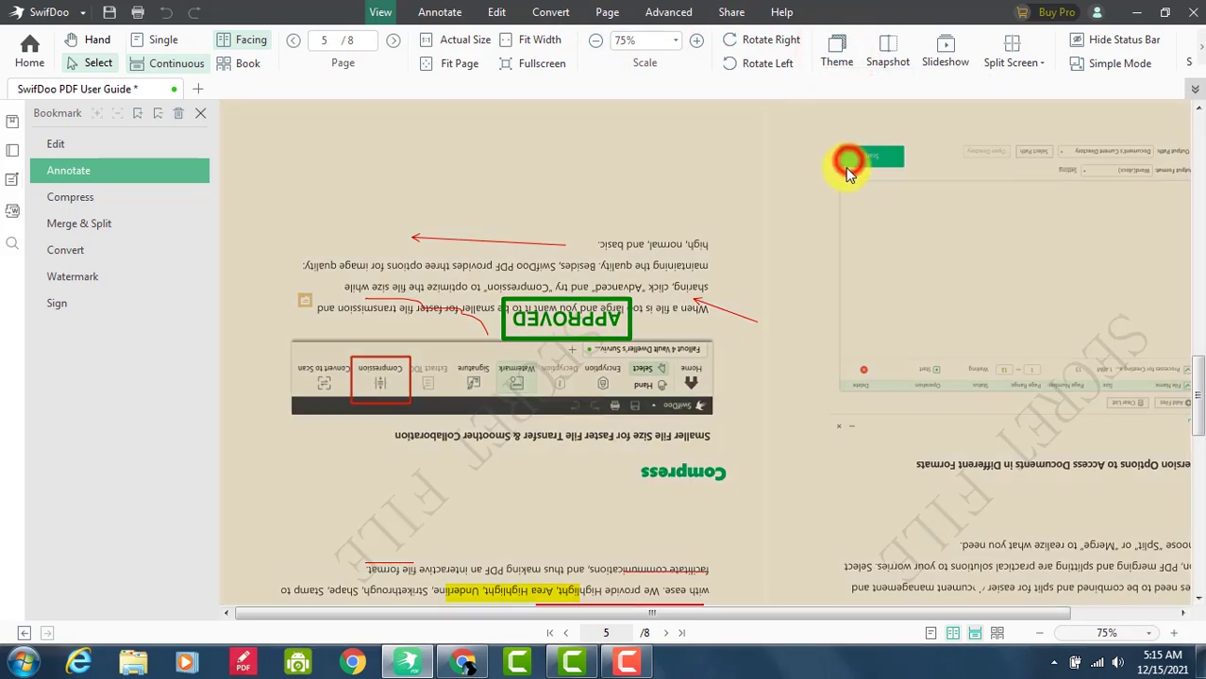
pyautogui.click(826, 54)
pyautogui.click(829, 148)
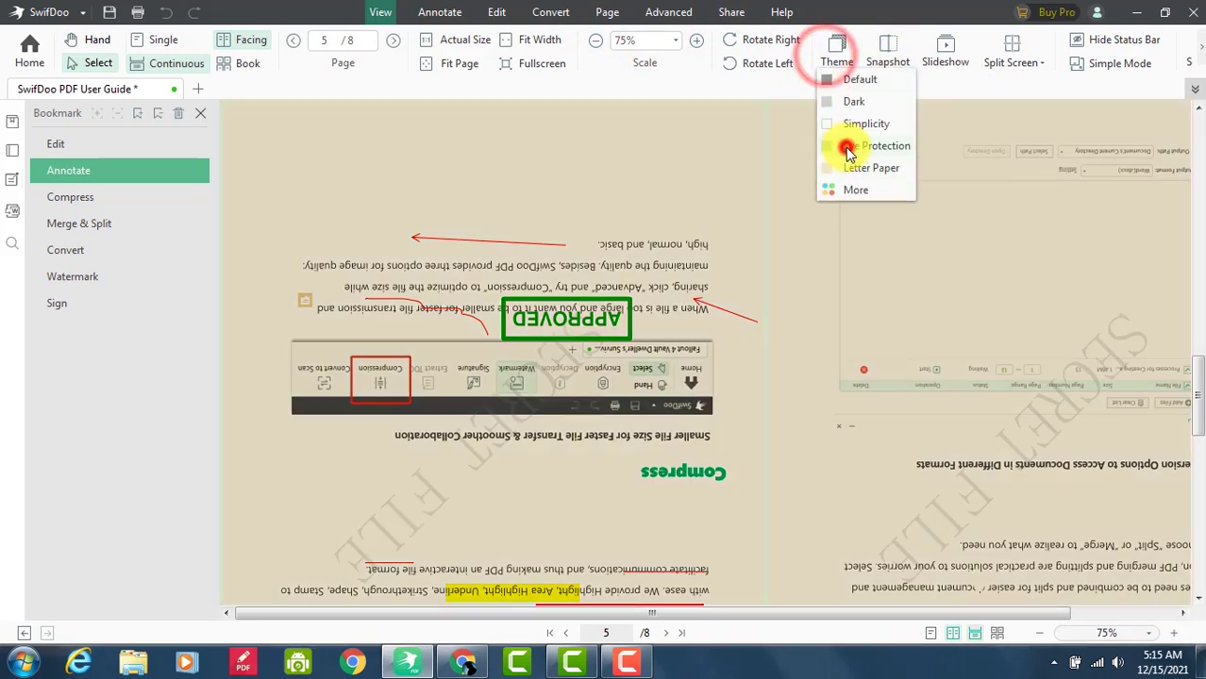
# Snapshot the Compress section and copy the 531 × 390 image to the clipboard
pyautogui.click(878, 52)
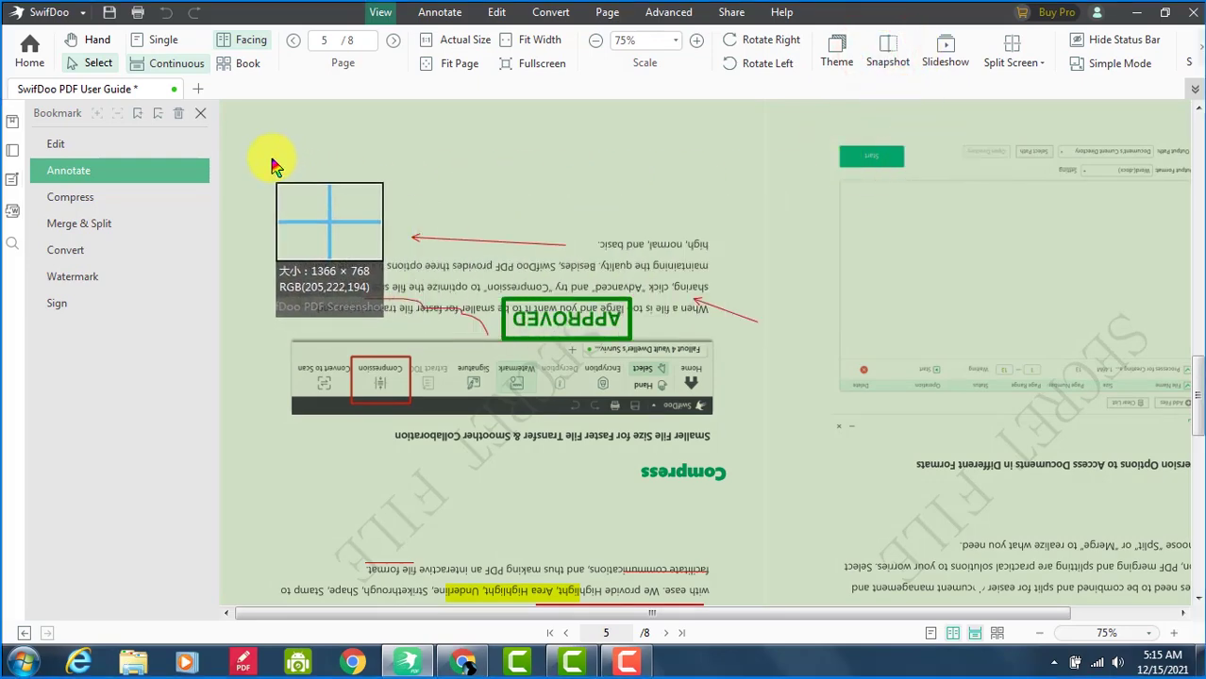
pyautogui.moveTo(272, 159); pyautogui.dragTo(741, 509)
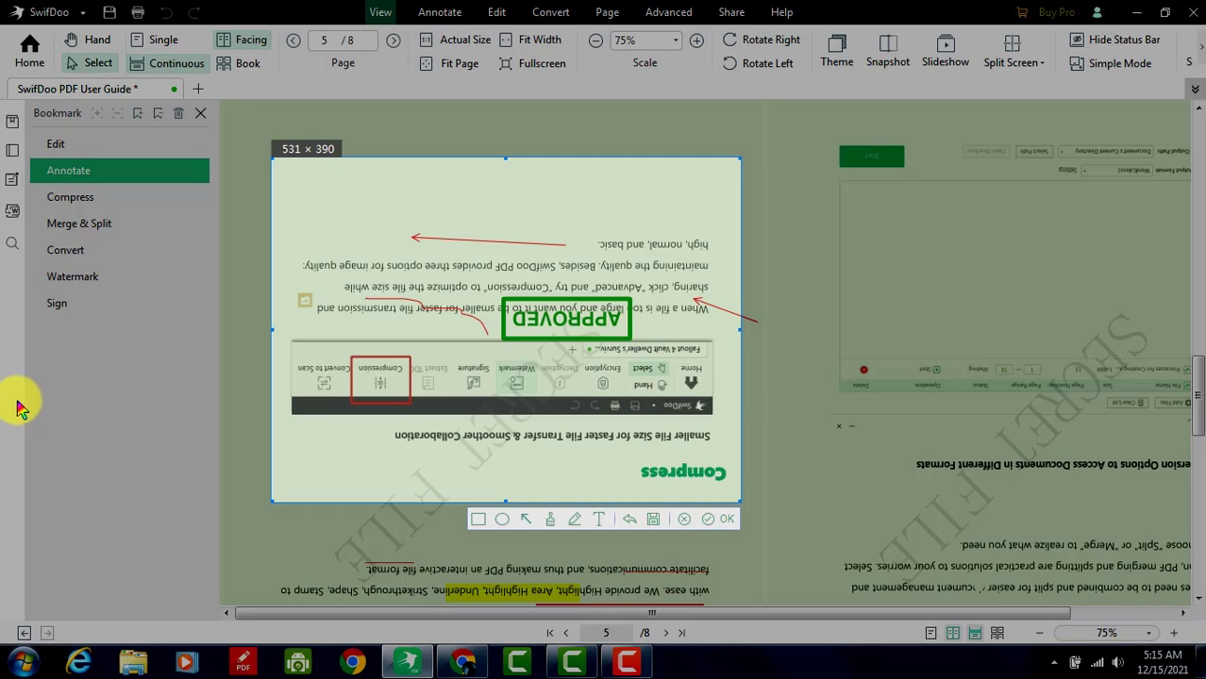
pyautogui.click(687, 520)
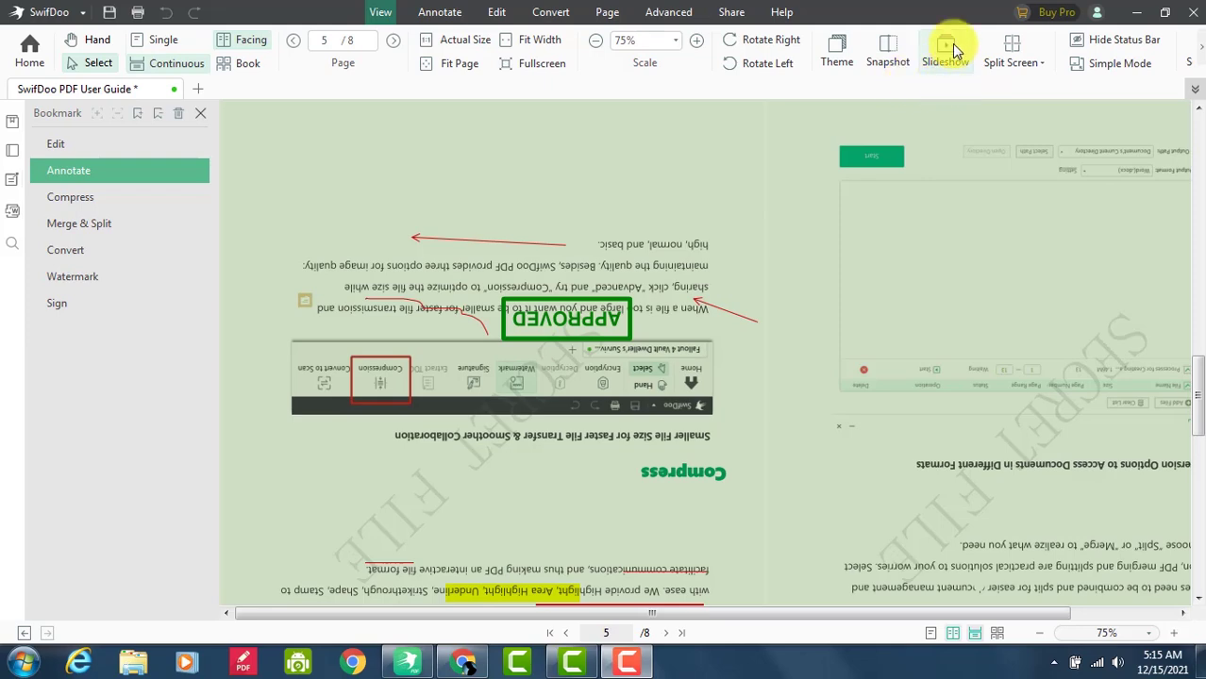
# Play and exit the slideshow, split the view vertically, and toggle the status bar off and on
pyautogui.click(945, 51)
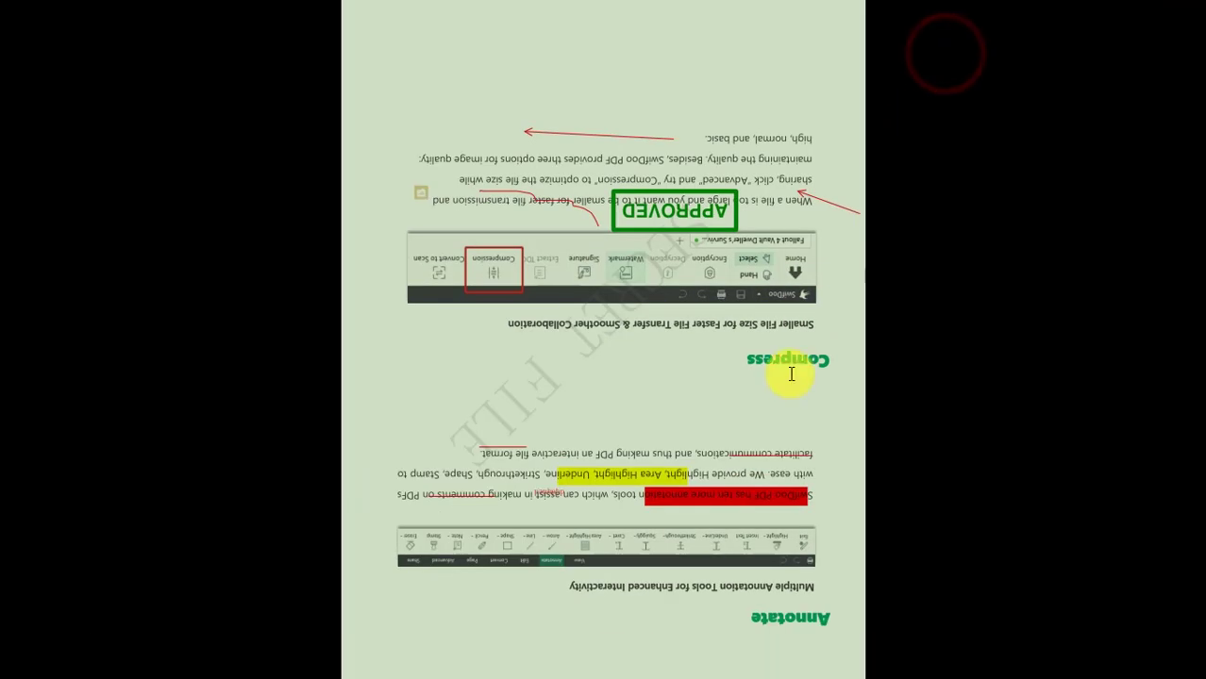
pyautogui.press('Escape')
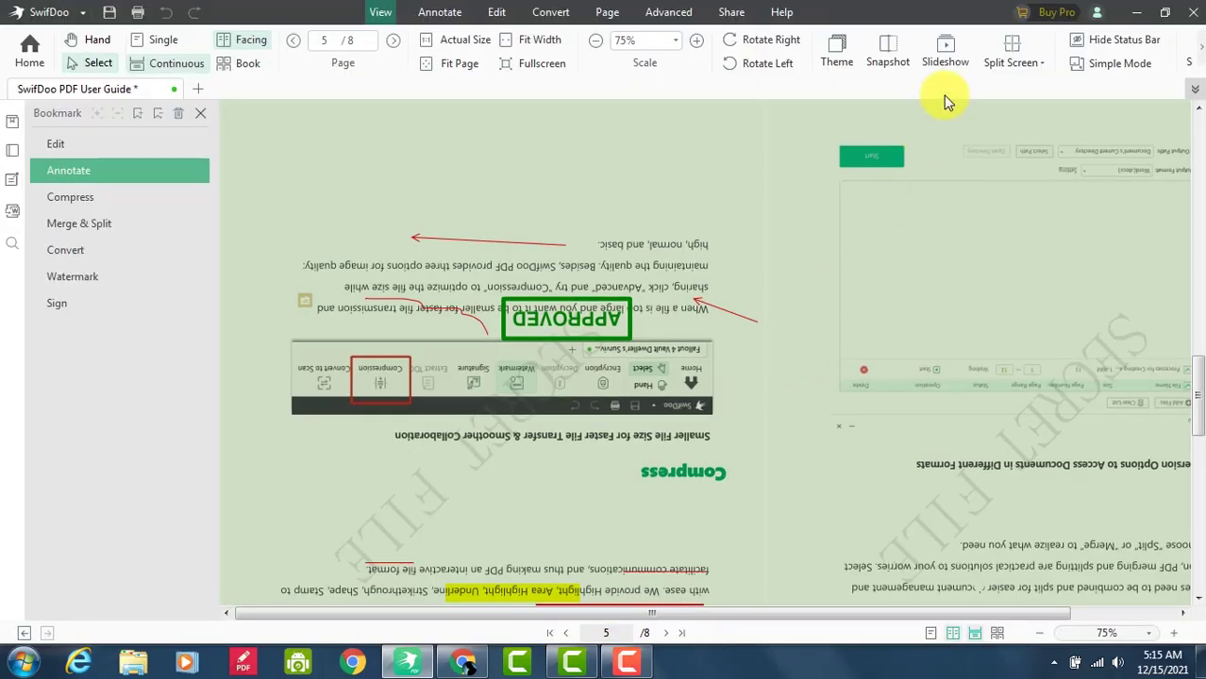
pyautogui.click(1012, 45)
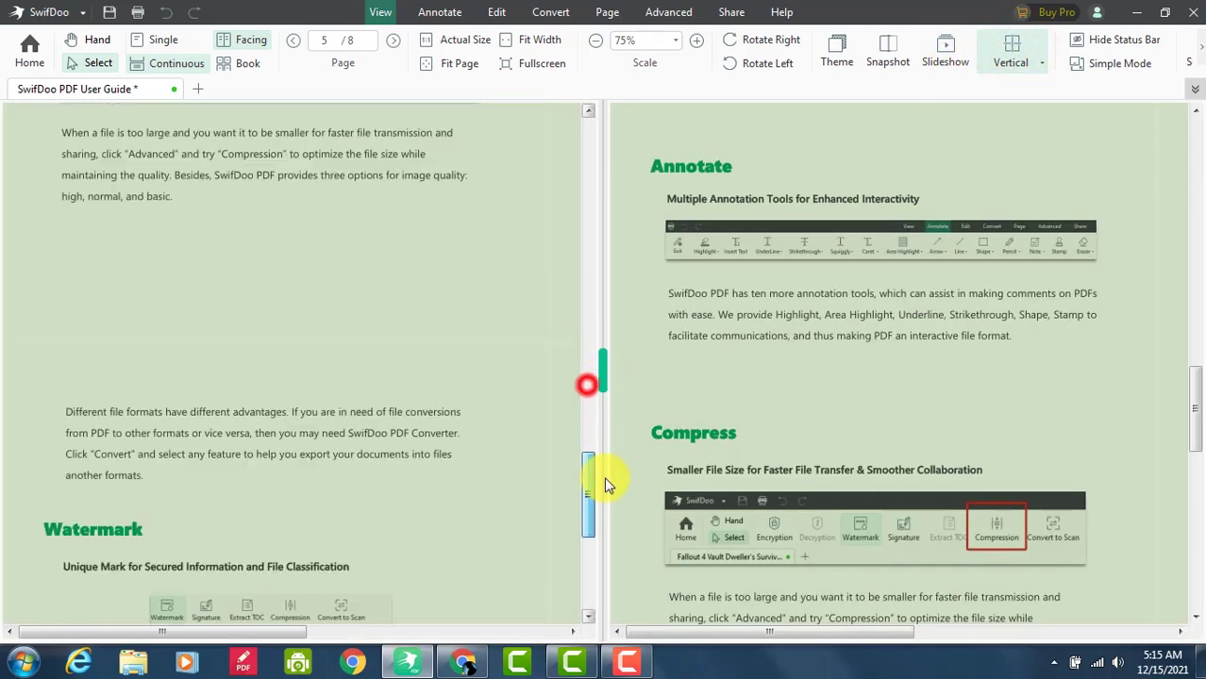
pyautogui.moveTo(587, 392); pyautogui.dragTo(614, 325)
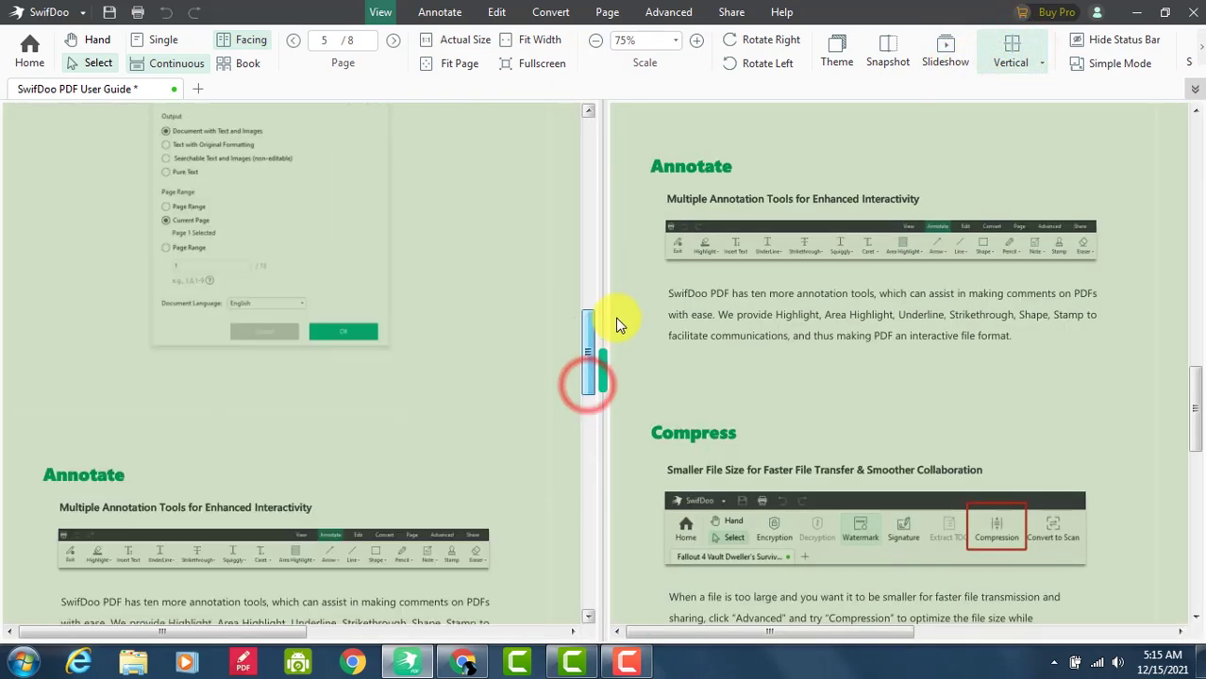
pyautogui.click(1116, 40)
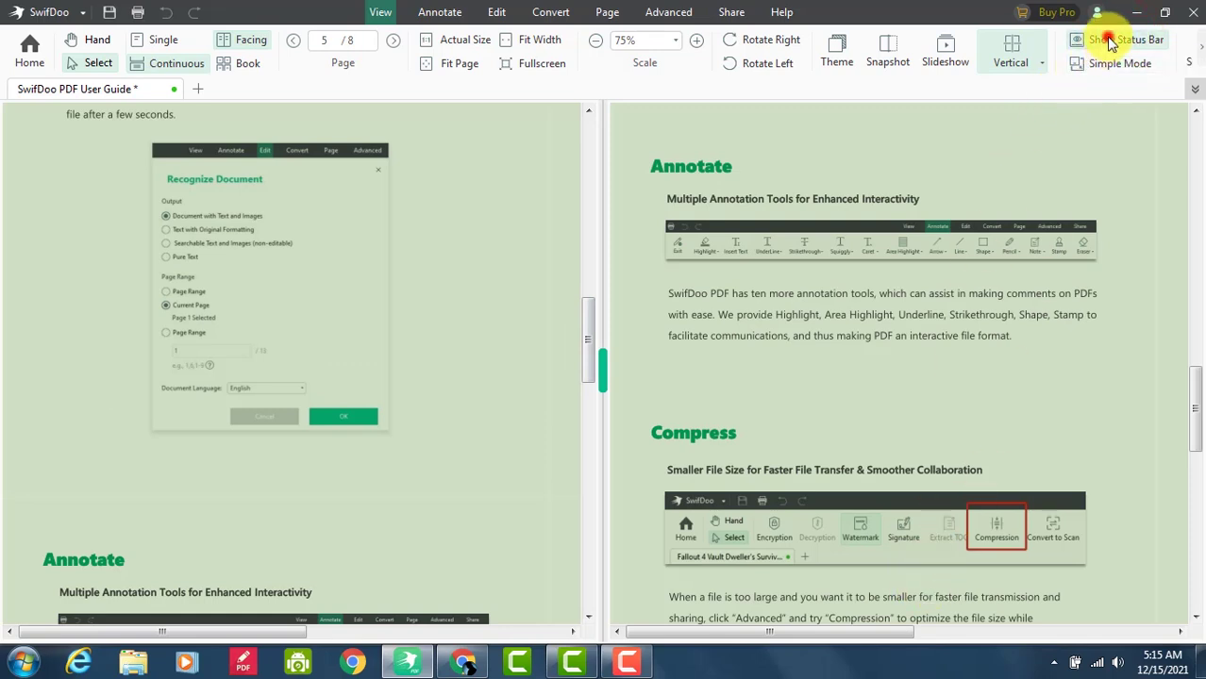
pyautogui.click(1104, 39)
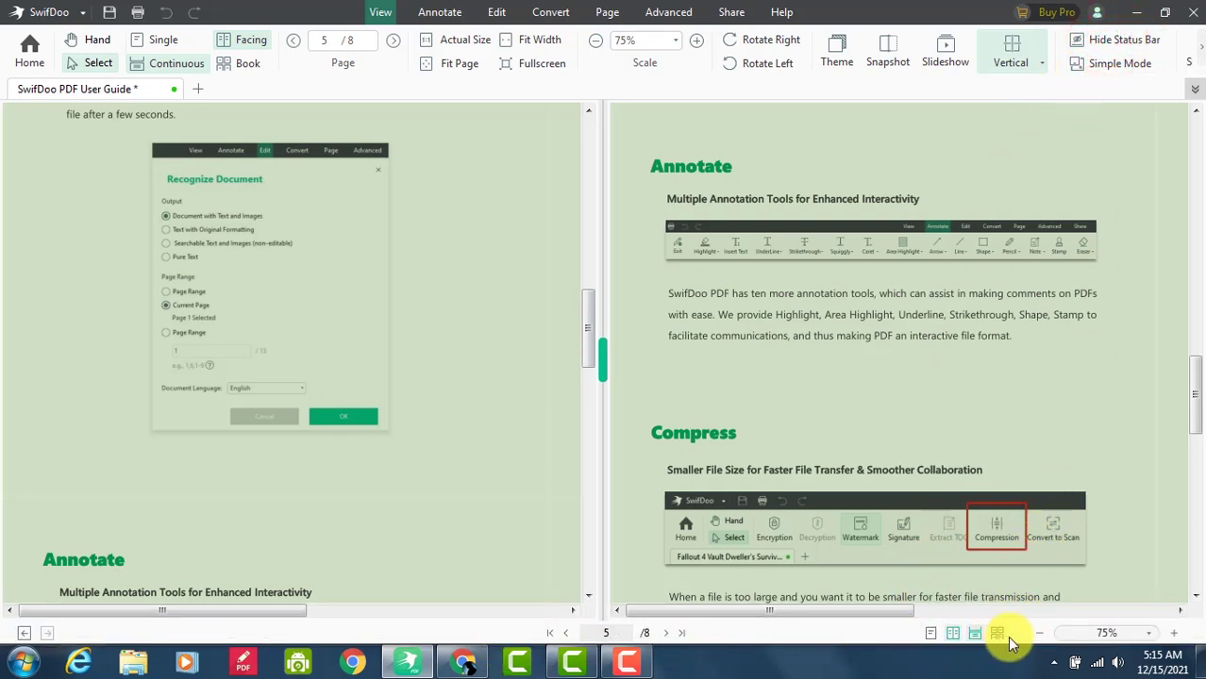
# Switch to the borderless simple mode view, then leave it for the normal window
pyautogui.click(1106, 65)
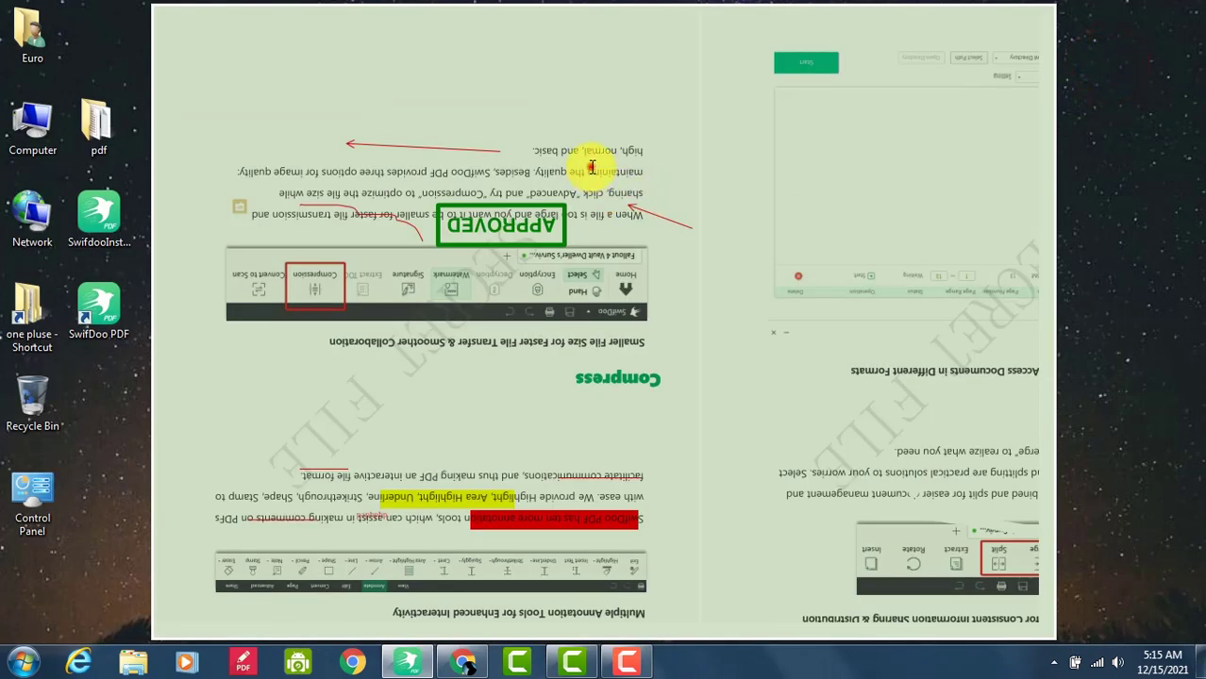
pyautogui.moveTo(592, 167); pyautogui.dragTo(587, 163)
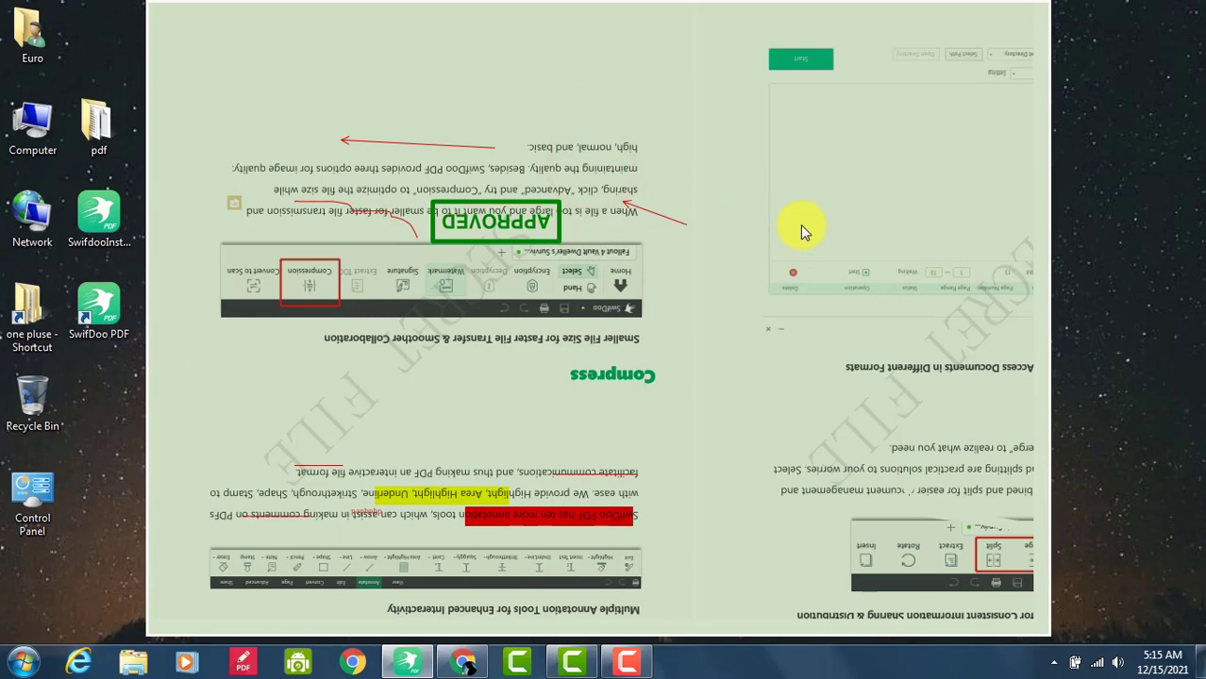
pyautogui.press('Escape')
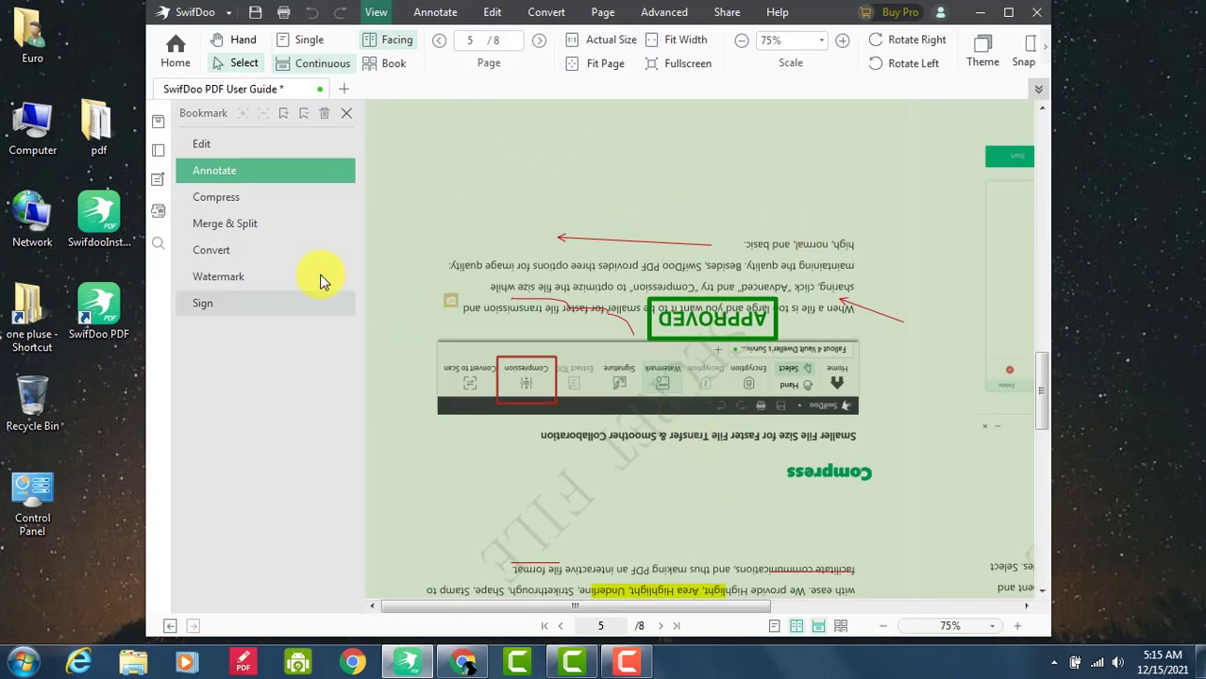
# Step through the Compress, Merge & Split, Convert and Watermark bookmarks to reach Sign on page 8
pyautogui.click(226, 198)
pyautogui.click(212, 222)
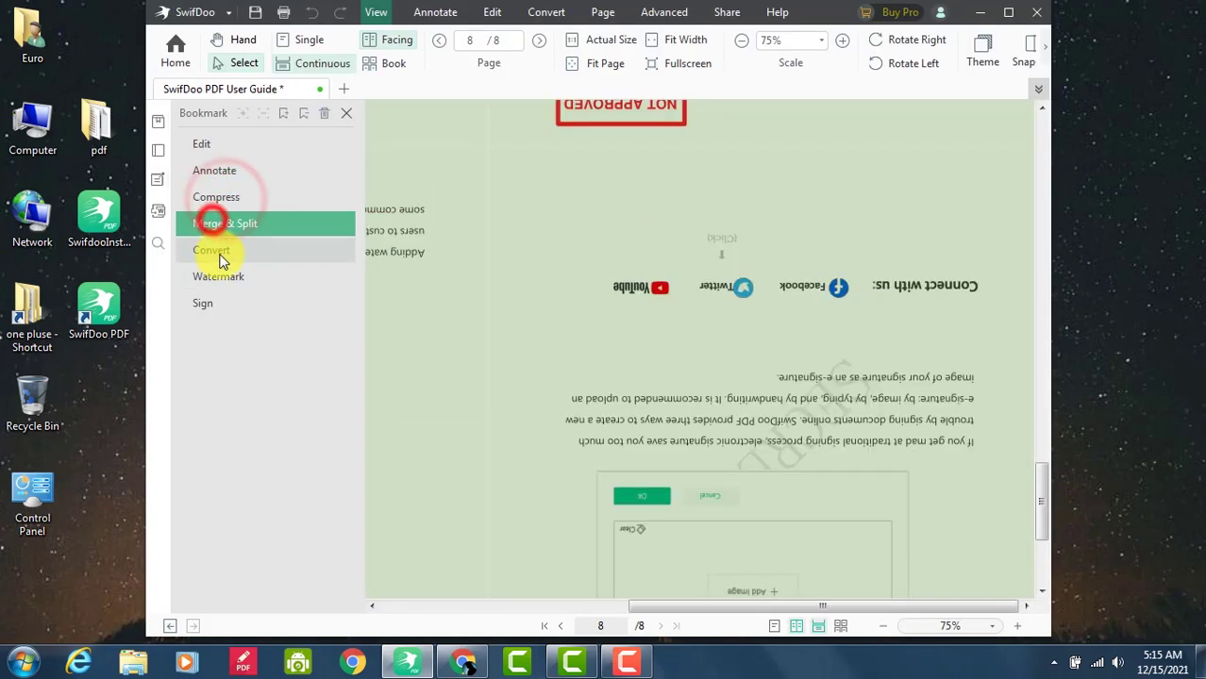
pyautogui.click(220, 250)
pyautogui.click(226, 276)
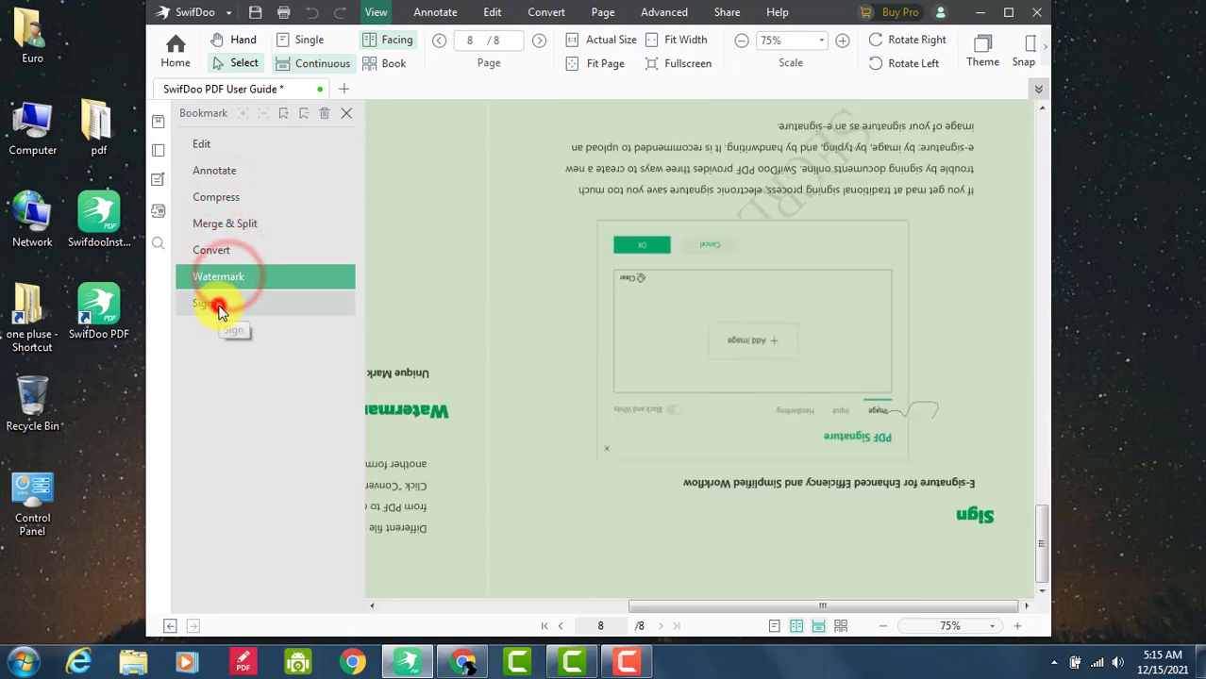
pyautogui.click(215, 303)
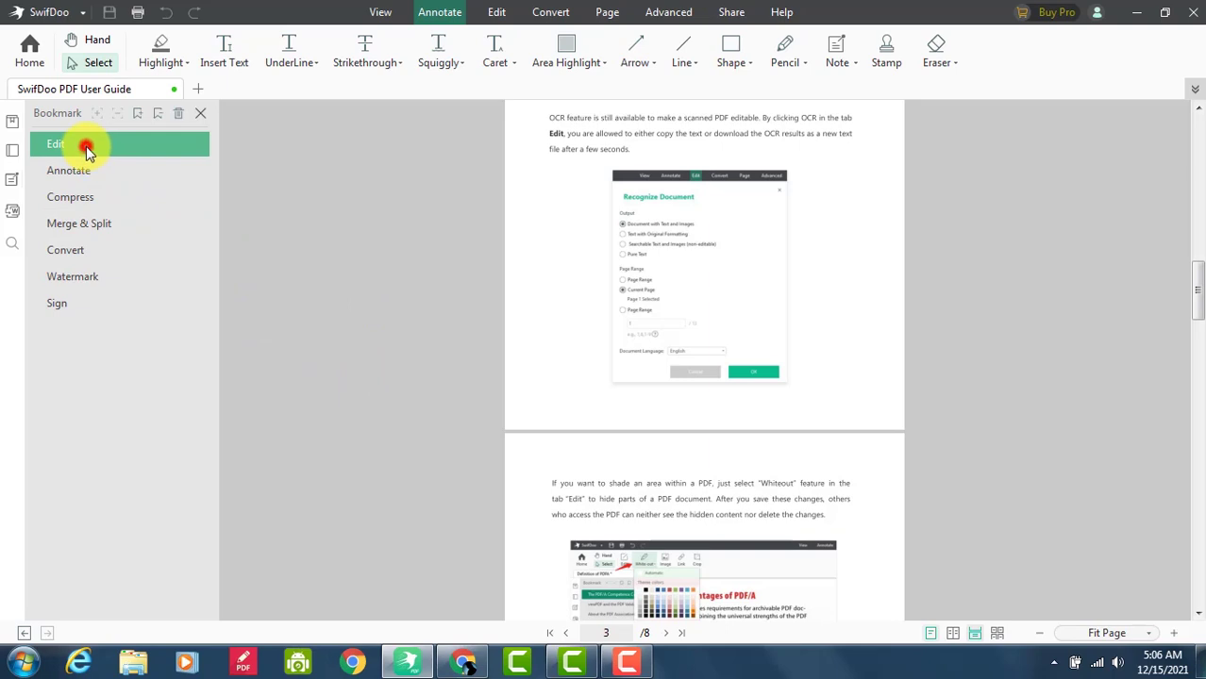
# Jump to the guide's Edit section on page 2 and bring up the PDF editing tools
pyautogui.click(86, 148)
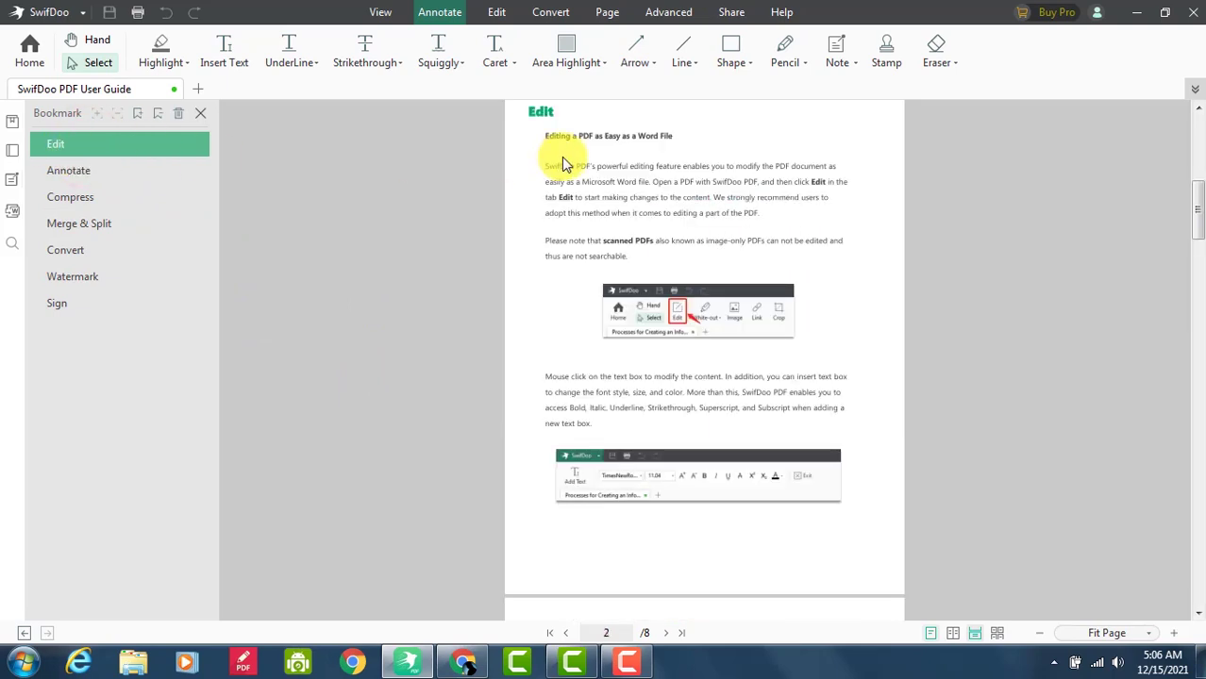
pyautogui.keyDown('ctrl'); pyautogui.scroll(1, 597, 304); pyautogui.keyUp('ctrl')
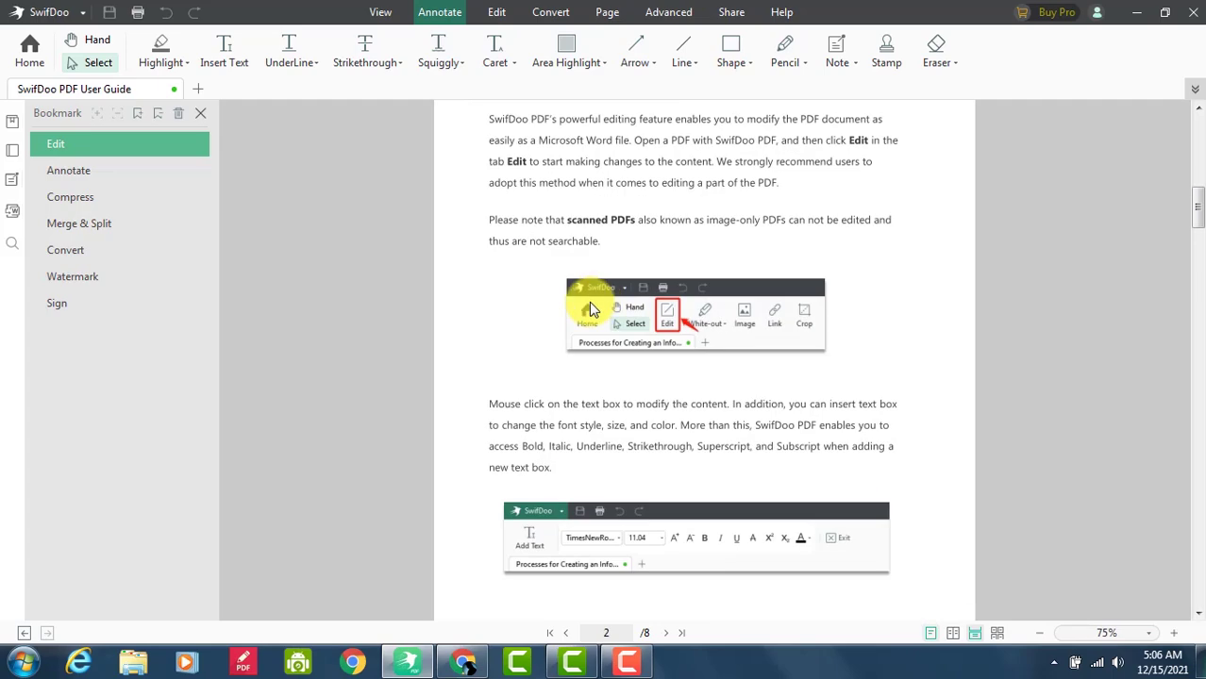
pyautogui.keyDown('ctrl'); pyautogui.scroll(1, 589, 302); pyautogui.keyUp('ctrl')
pyautogui.keyDown('ctrl'); pyautogui.scroll(1, 566, 311); pyautogui.keyUp('ctrl')
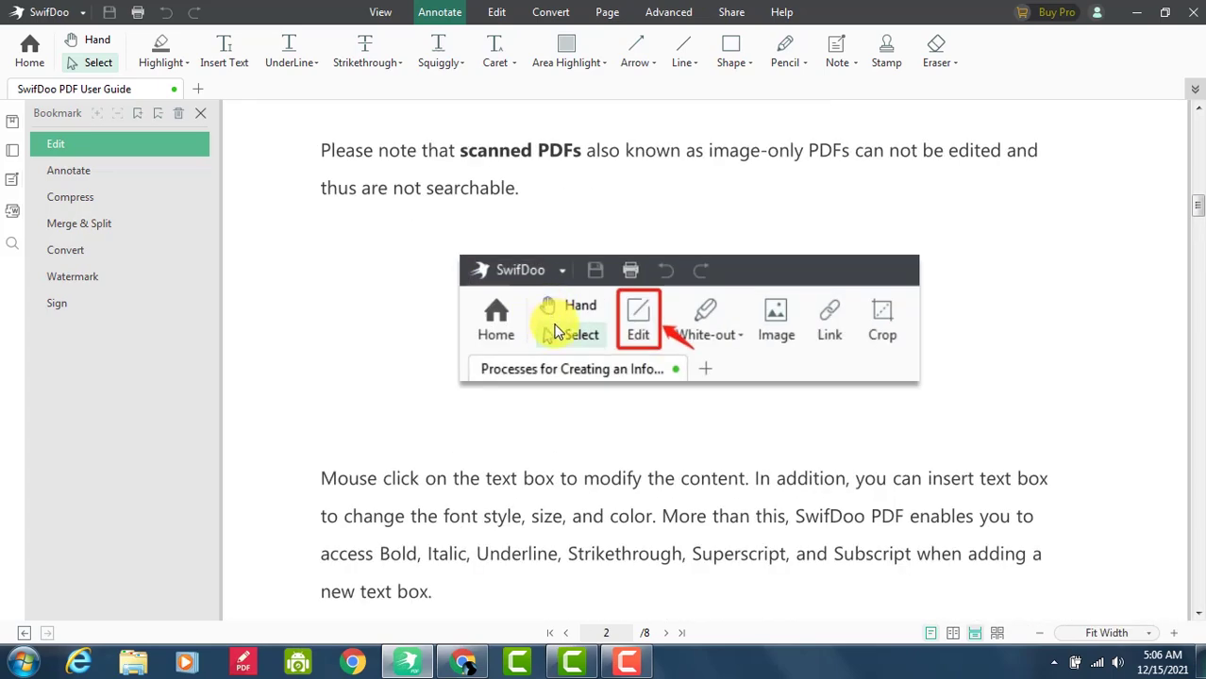
pyautogui.scroll(5, 549, 312)
pyautogui.scroll(5, 558, 322)
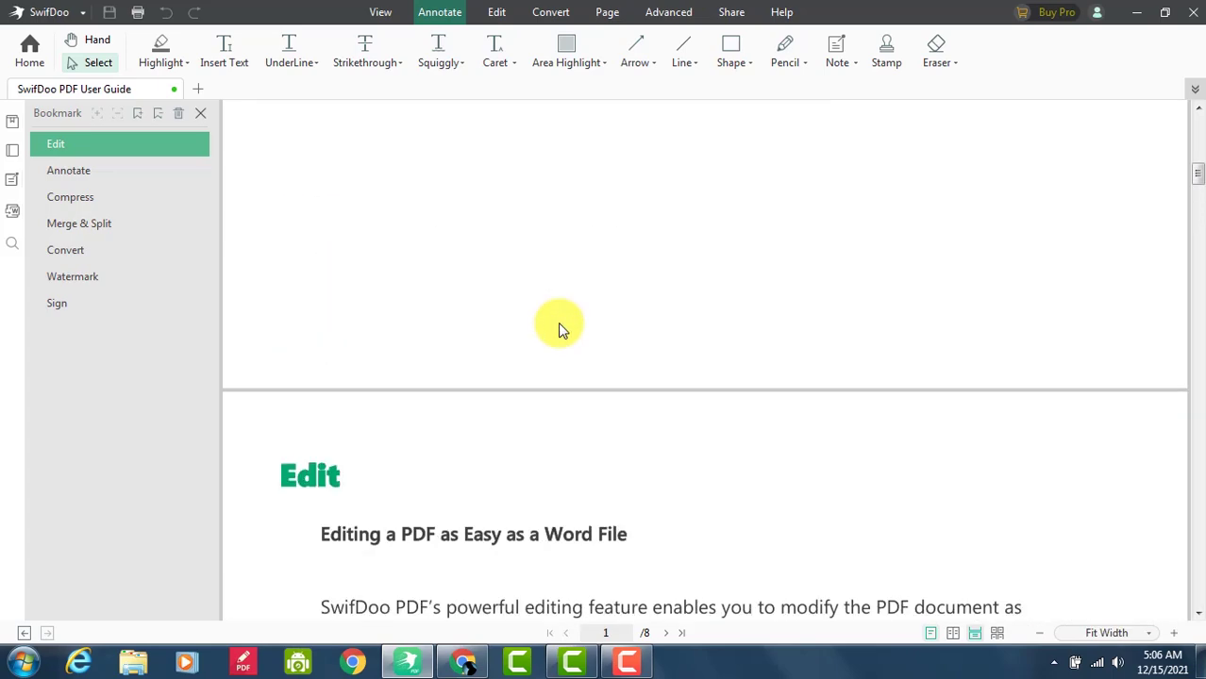
pyautogui.click(499, 12)
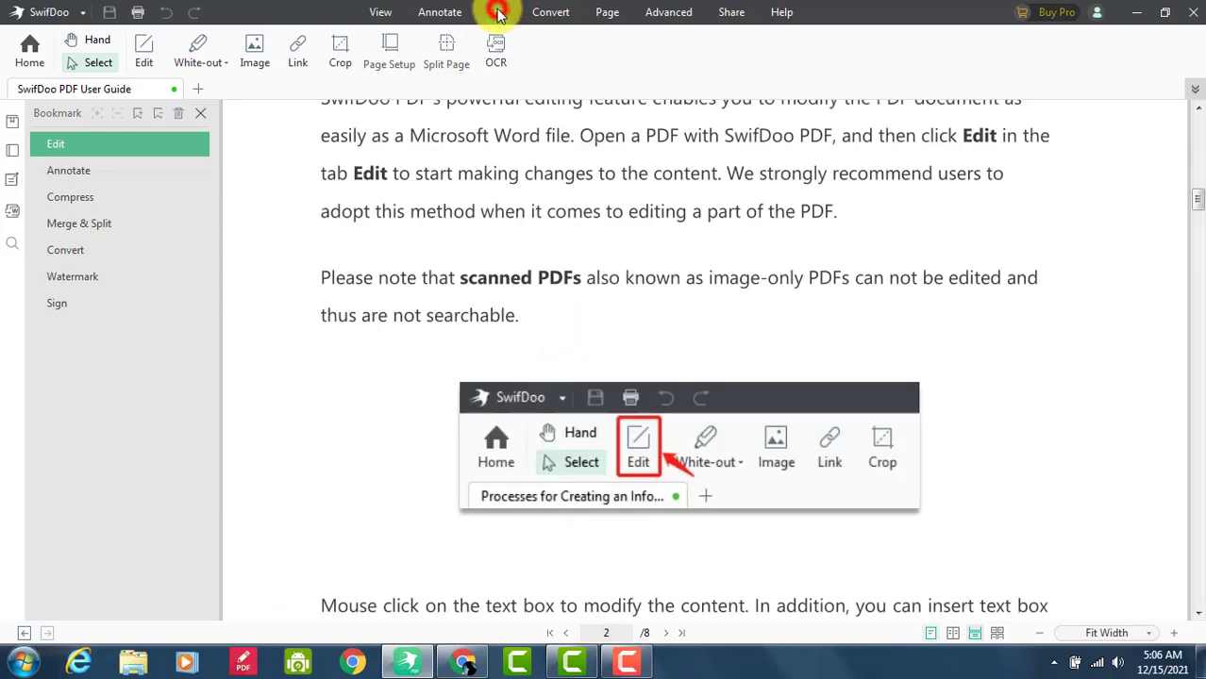
# Select part of the Please note sentence and change its font to Aharoni
pyautogui.click(140, 52)
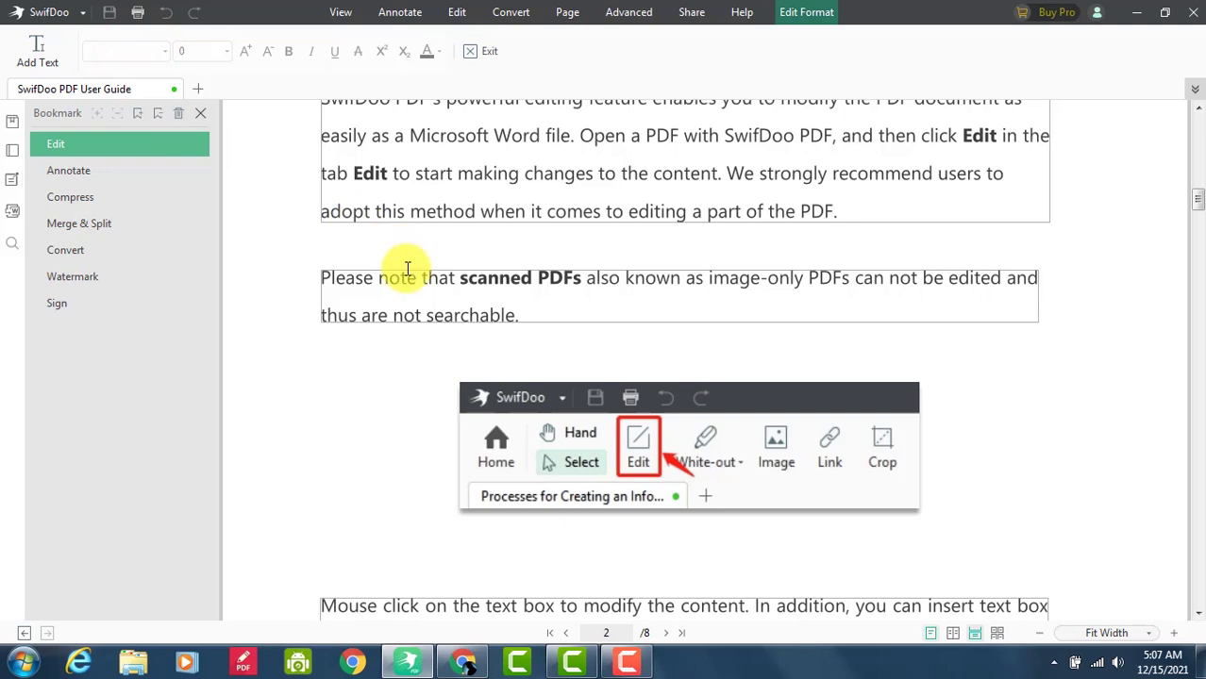
pyautogui.moveTo(401, 280); pyautogui.dragTo(600, 278)
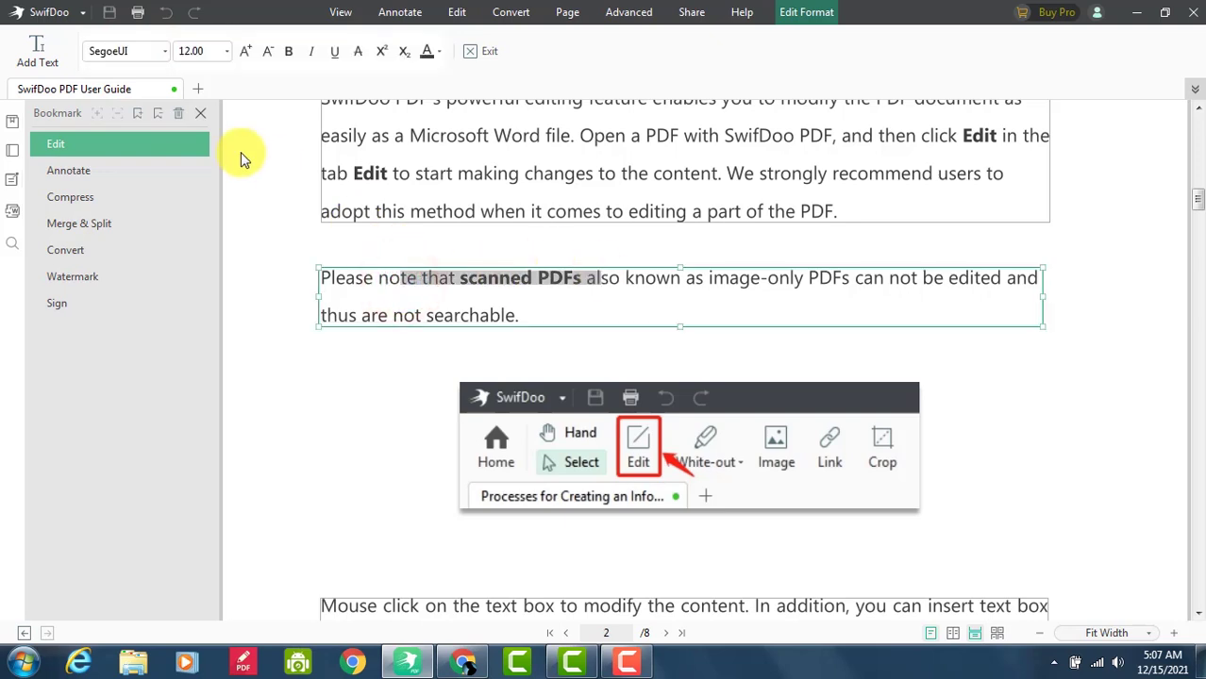
pyautogui.click(167, 53)
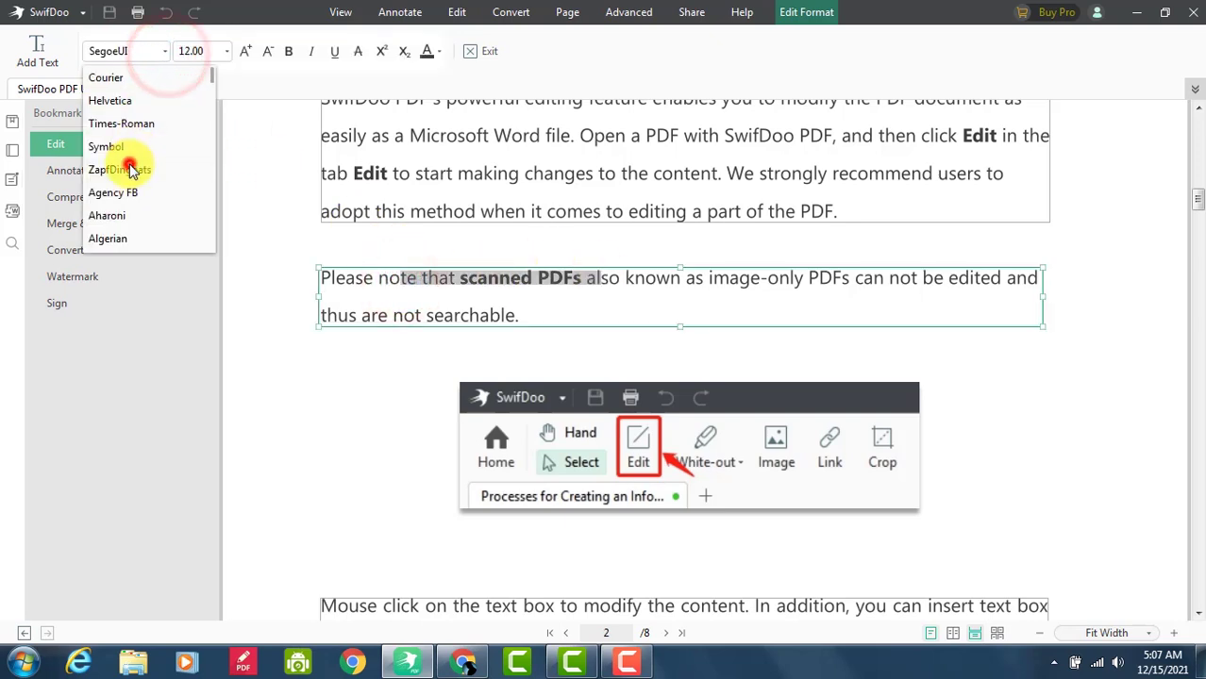
pyautogui.click(130, 151)
pyautogui.click(151, 54)
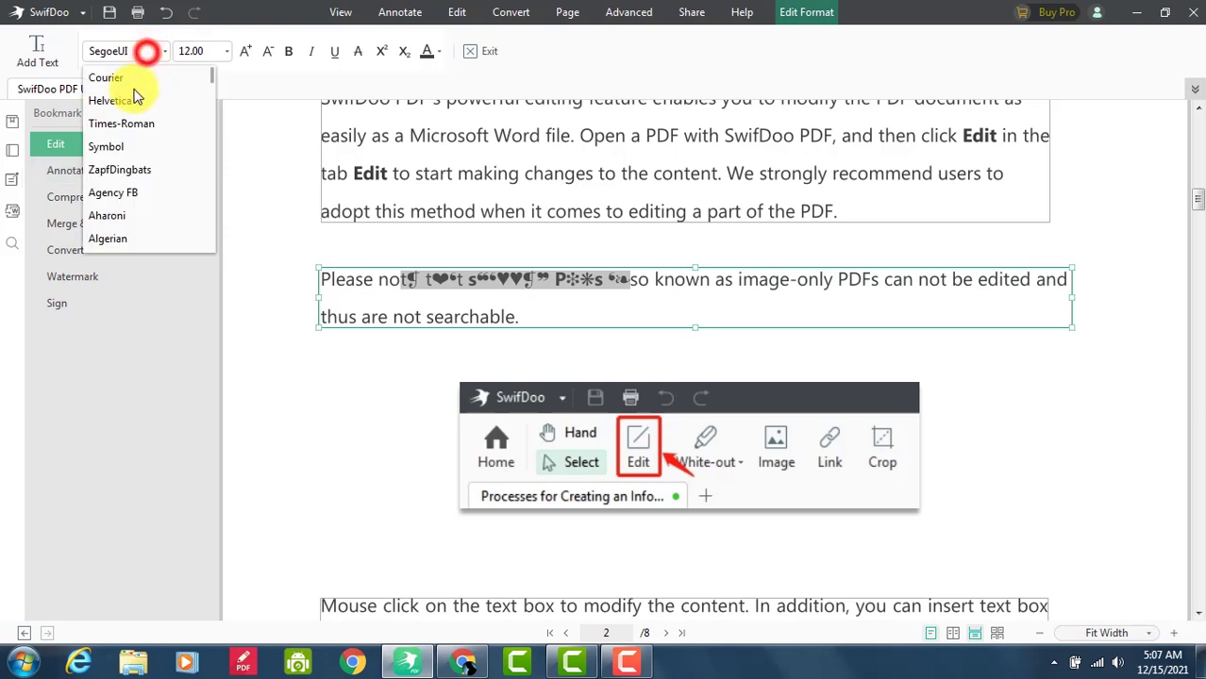
pyautogui.click(111, 216)
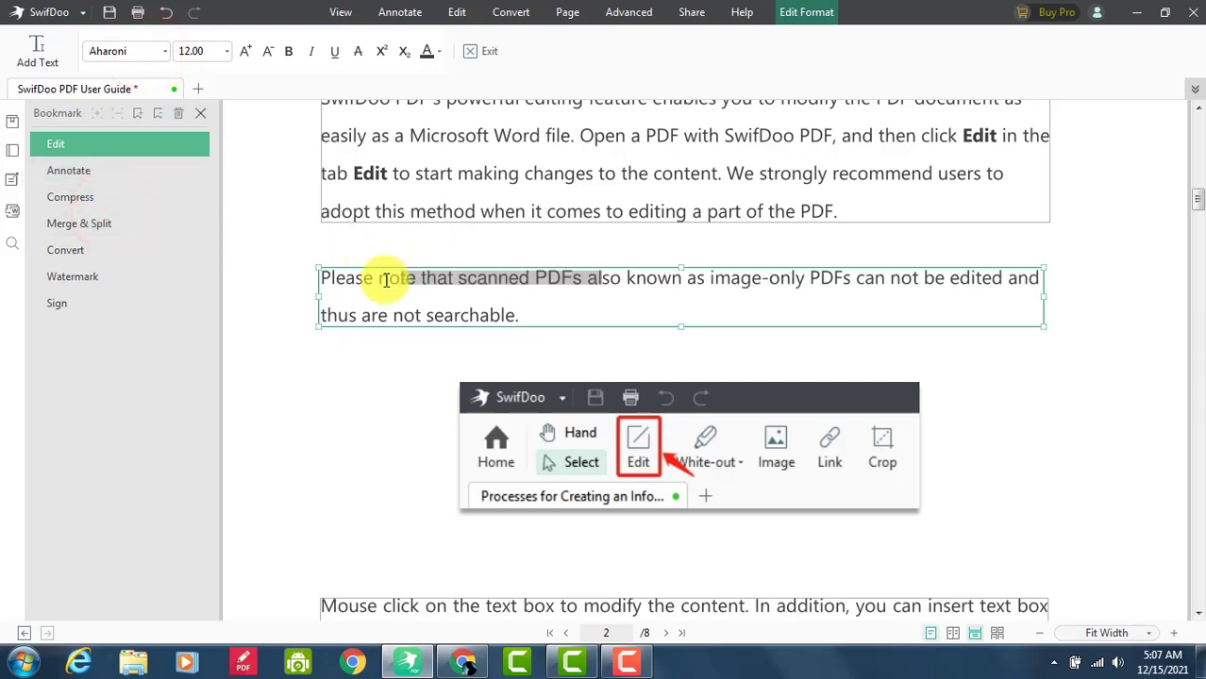
# Resize the selected text to 14 pt
pyautogui.click(224, 53)
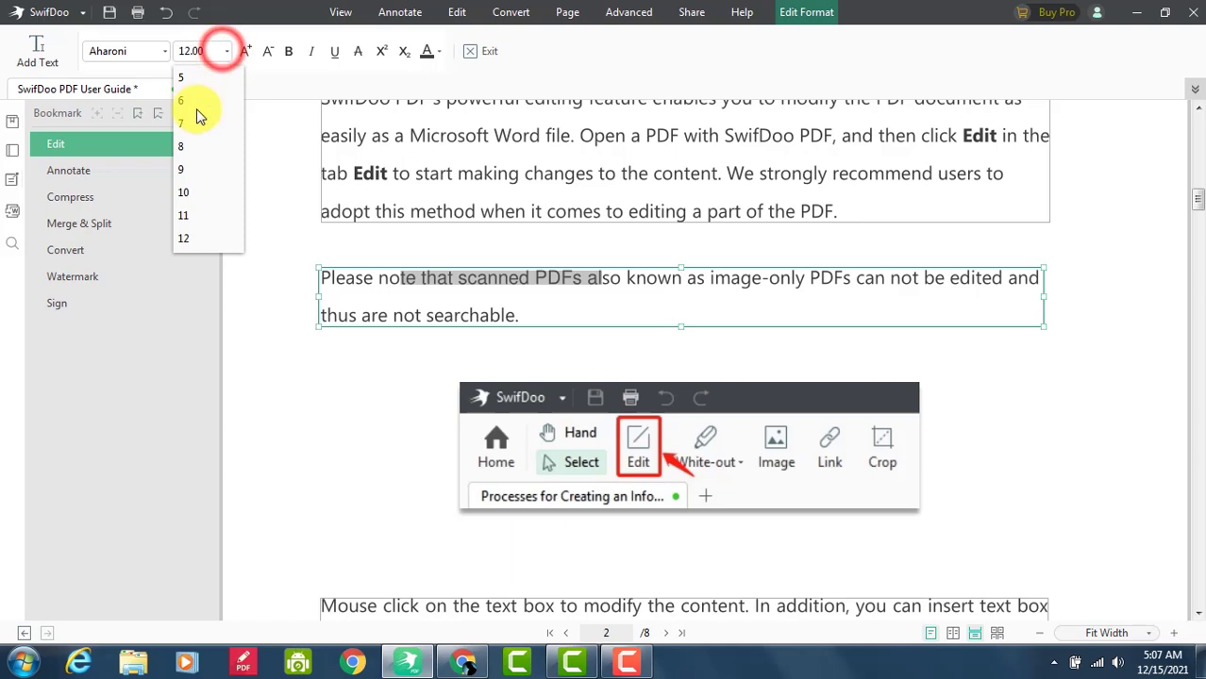
pyautogui.click(248, 53)
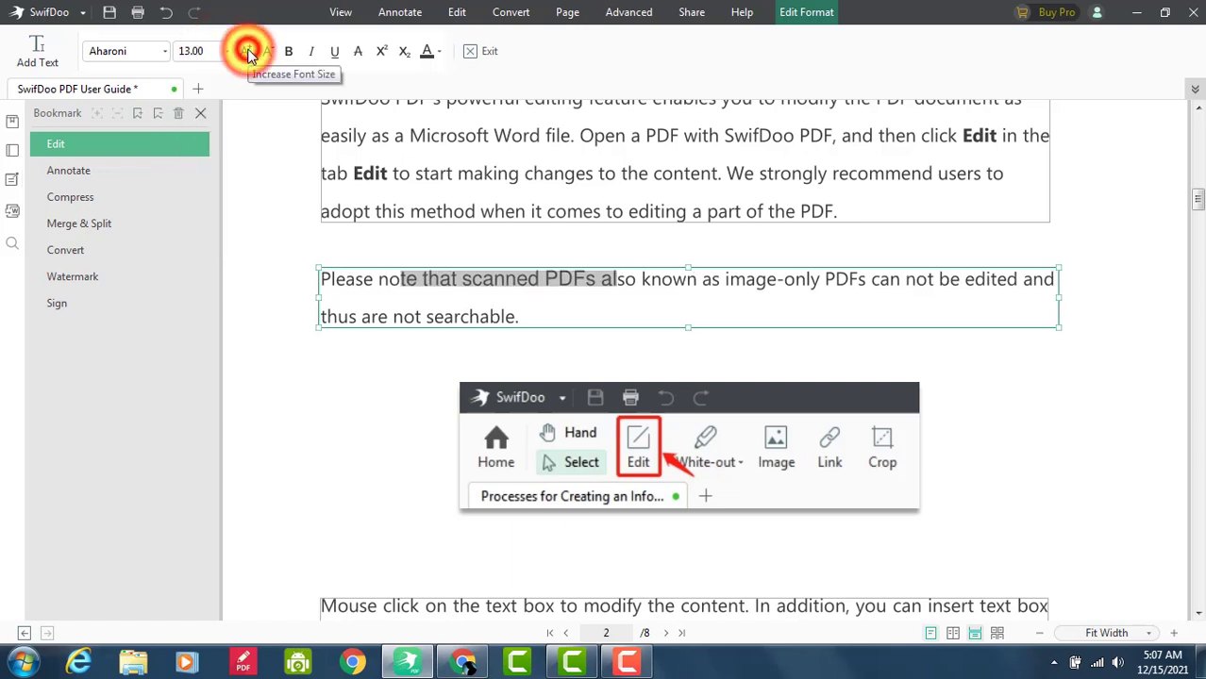
pyautogui.click(247, 52)
pyautogui.click(247, 53)
pyautogui.click(247, 52)
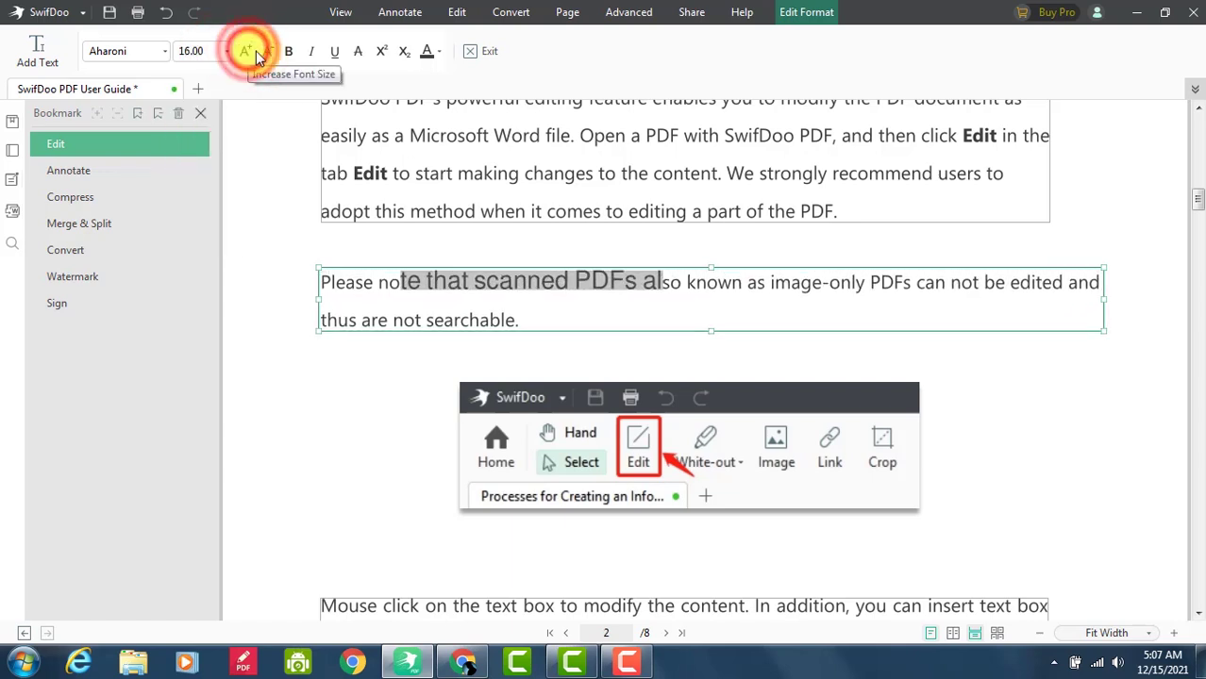
pyautogui.click(275, 53)
pyautogui.click(275, 53)
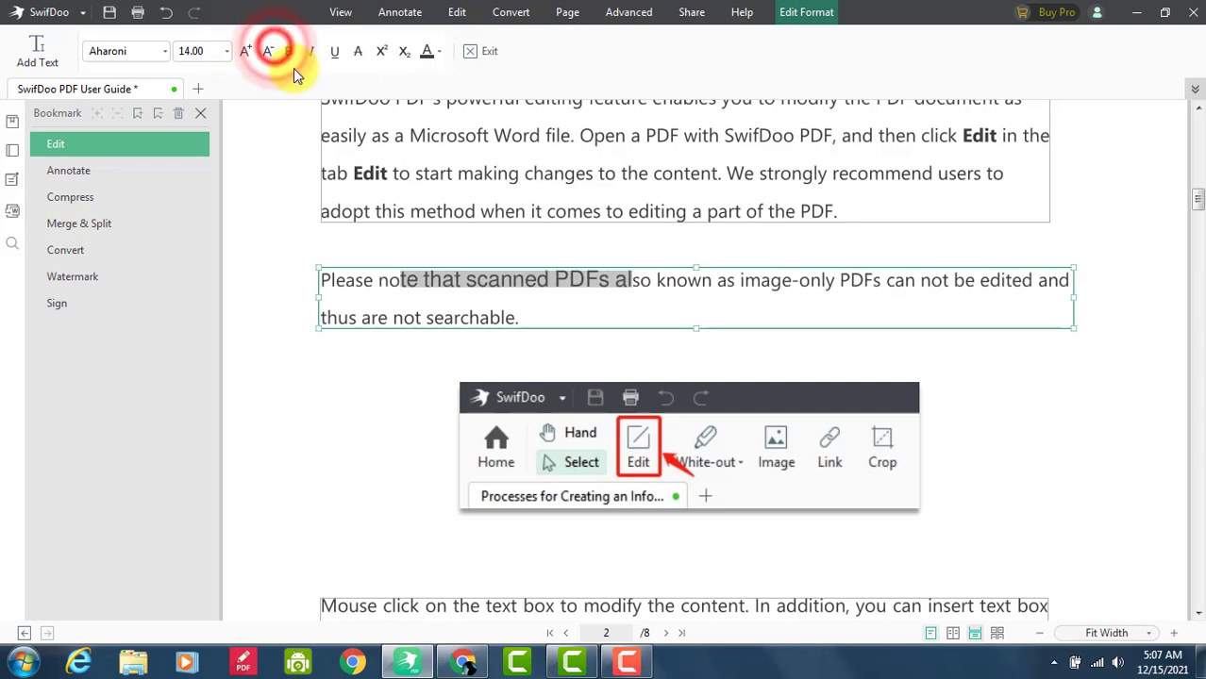
# Make the selected text italic, underlined, struck through and red
pyautogui.click(311, 52)
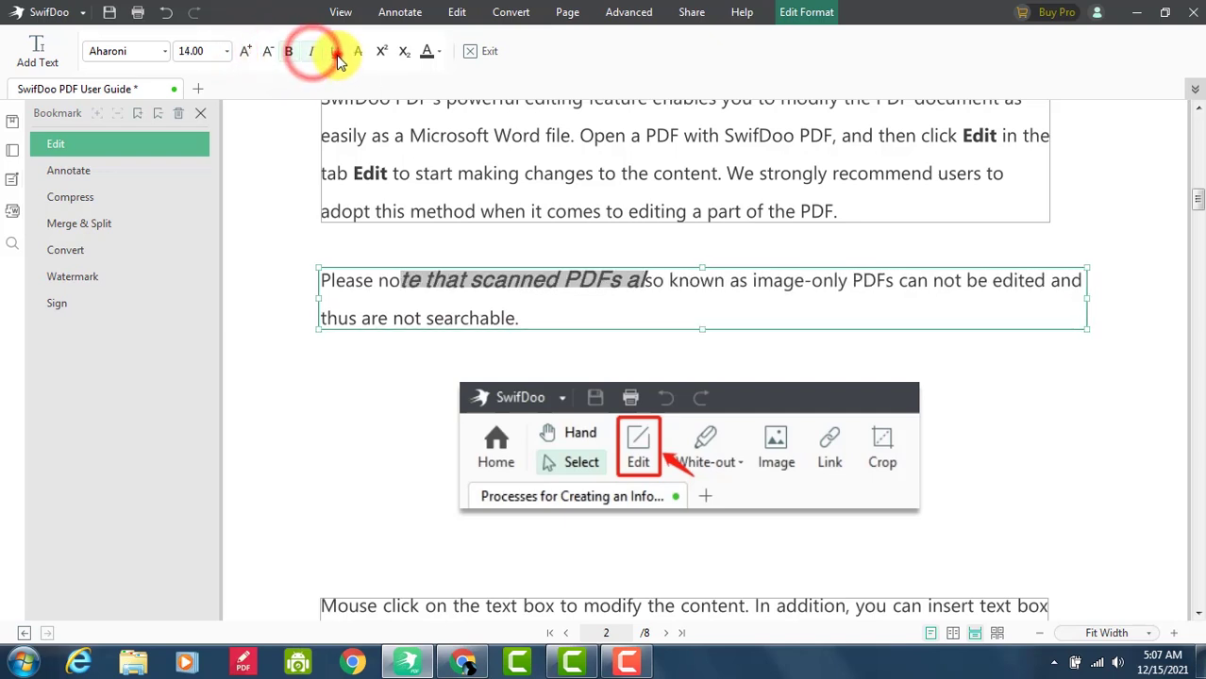
pyautogui.click(335, 52)
pyautogui.click(356, 52)
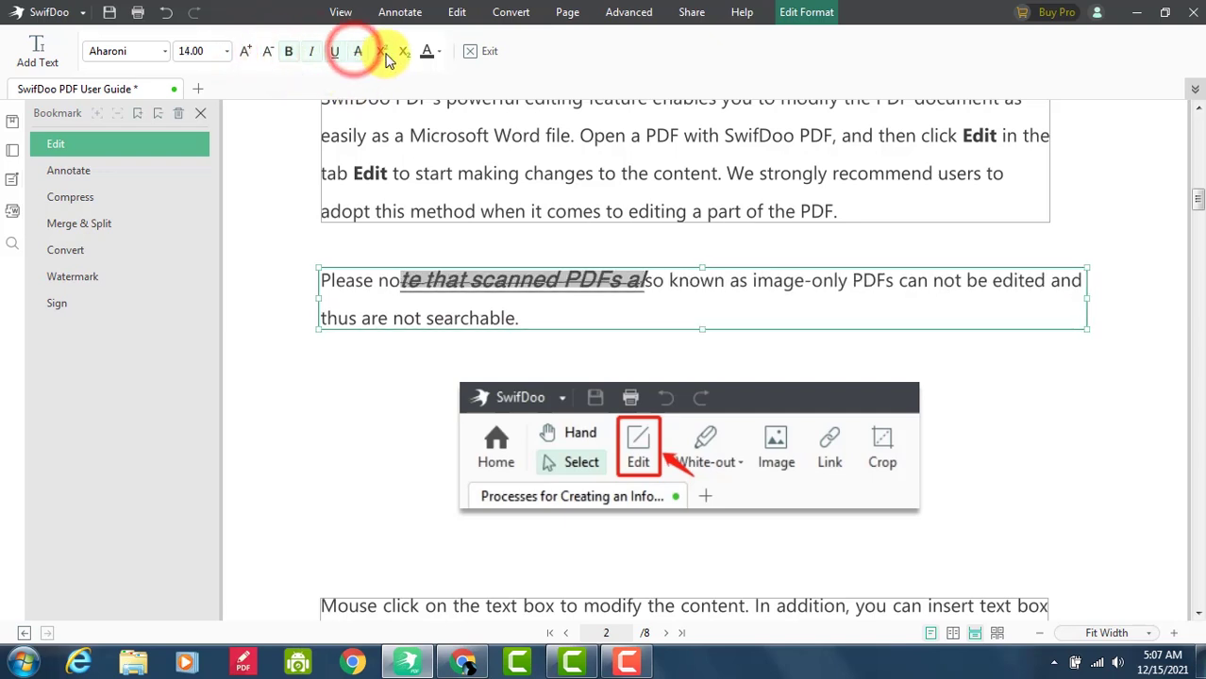
pyautogui.click(437, 51)
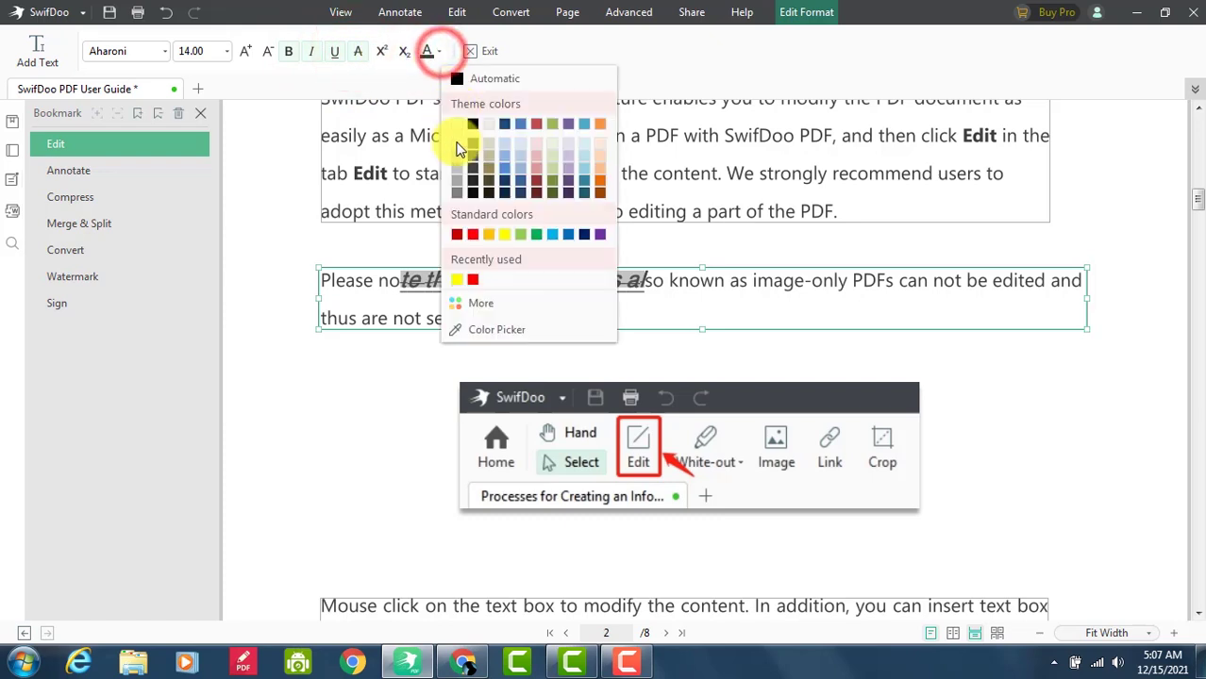
pyautogui.click(472, 283)
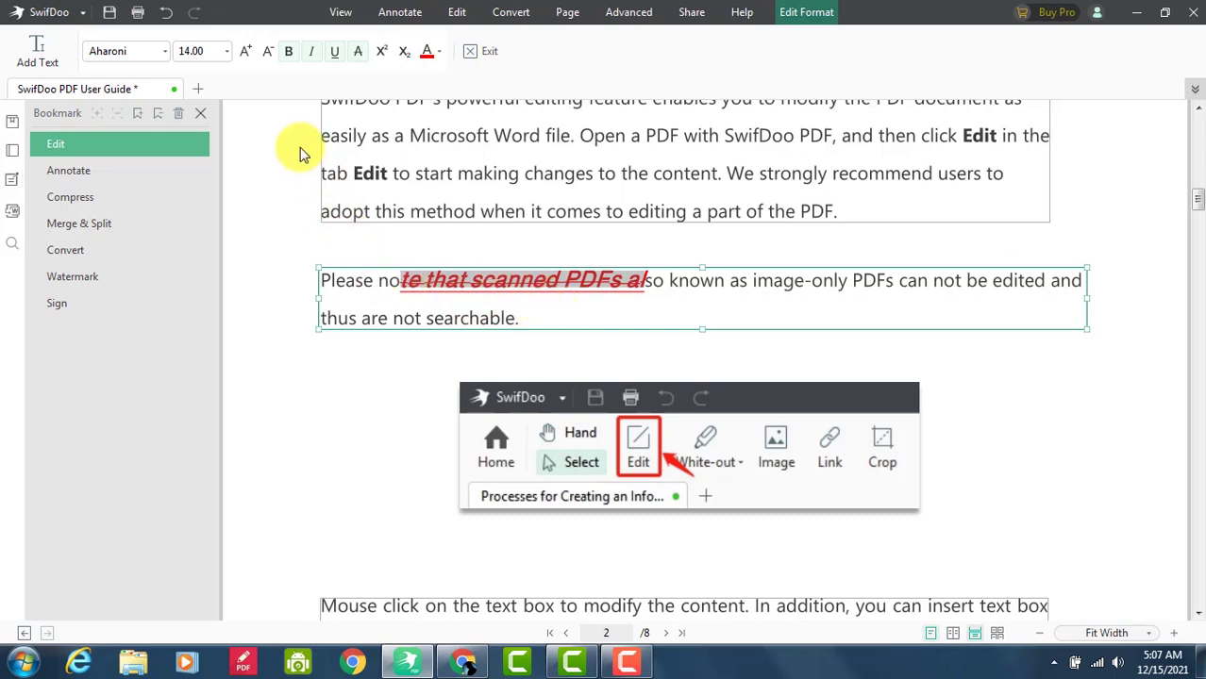
# Rotate the baseball image on page 3 a quarter turn, then undo the rotation
pyautogui.click(412, 469)
pyautogui.scroll(-3, 415, 466)
pyautogui.scroll(-5, 415, 466)
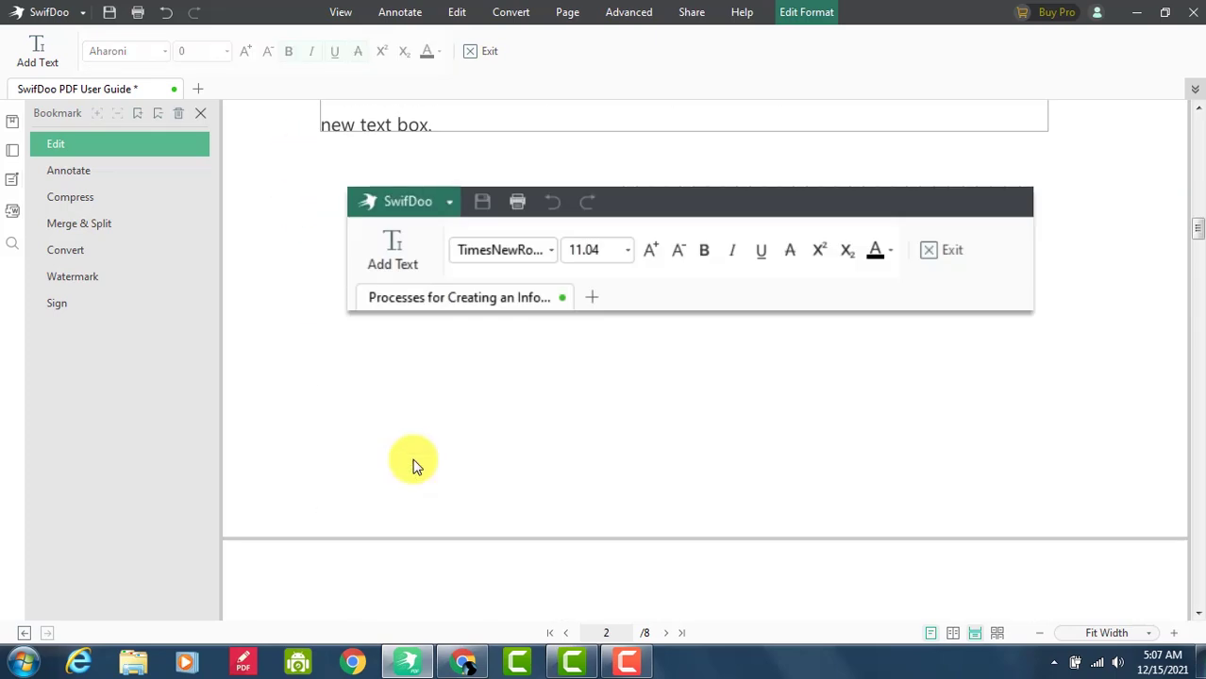
pyautogui.scroll(-5, 412, 464)
pyautogui.scroll(-1, 413, 464)
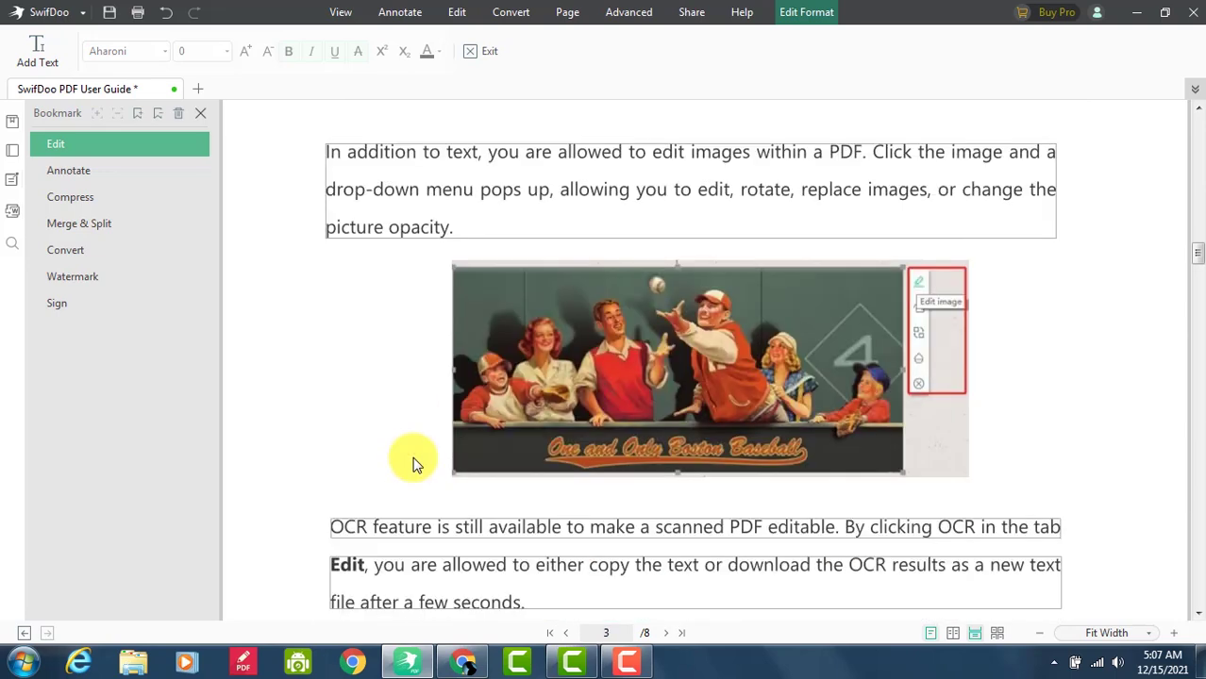
pyautogui.click(661, 354)
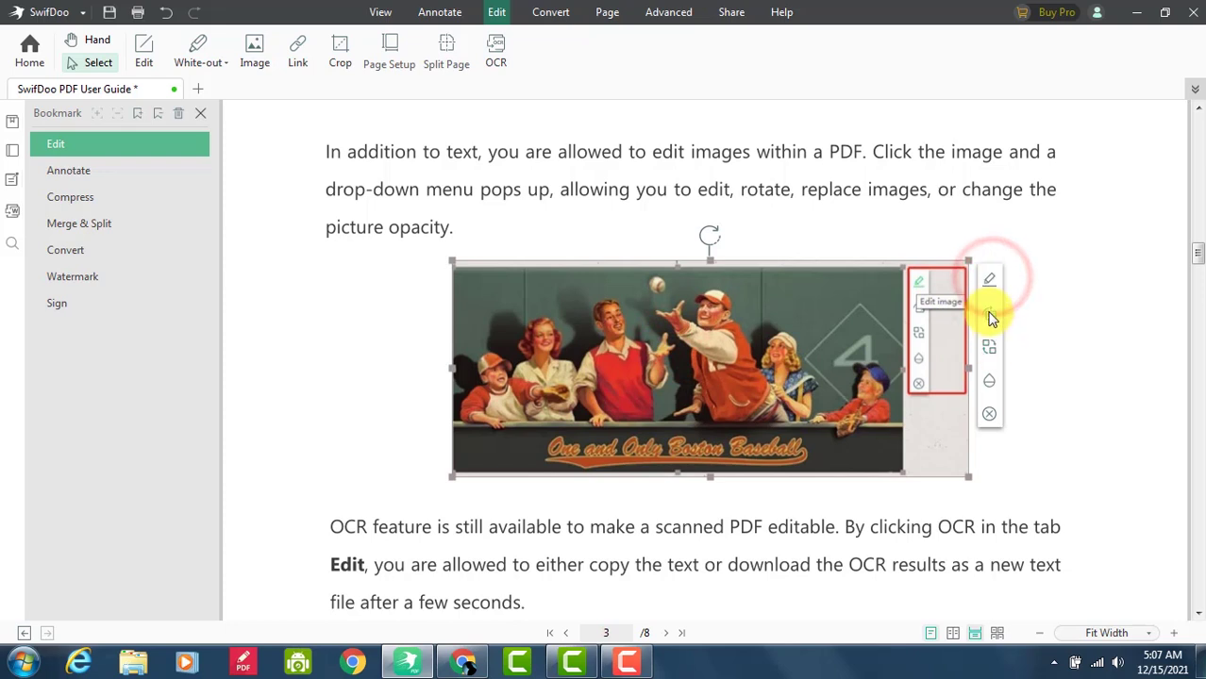
pyautogui.click(990, 317)
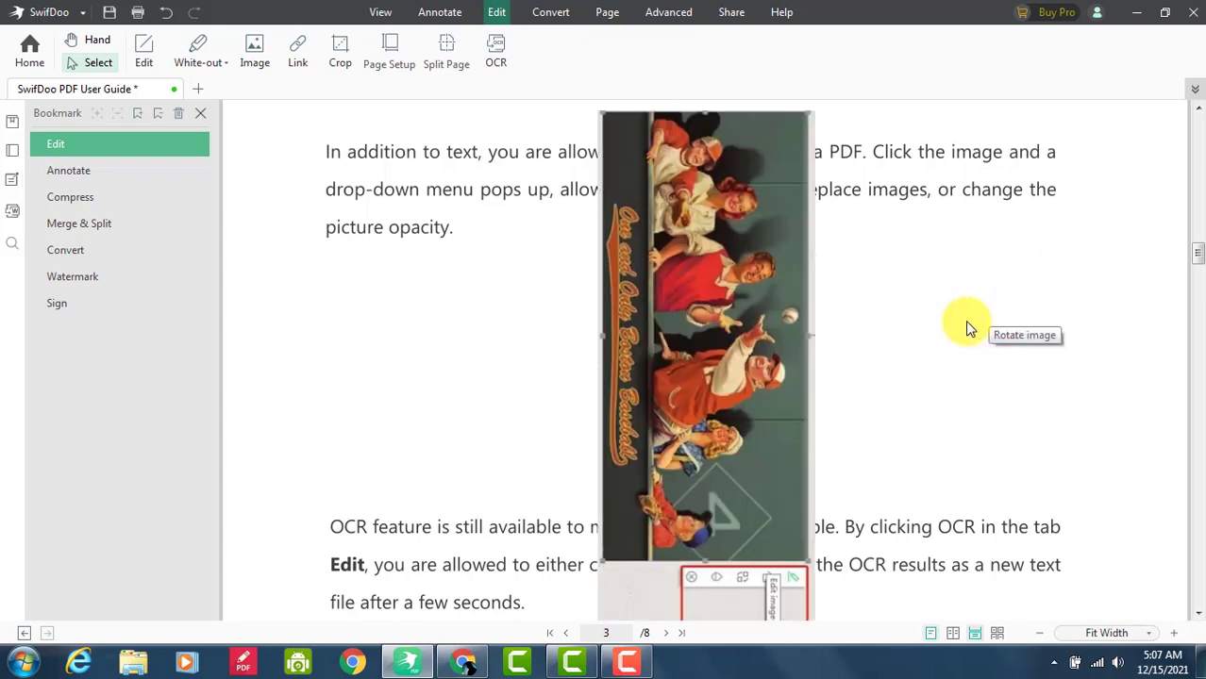
pyautogui.hotkey('ctrl', 'z')
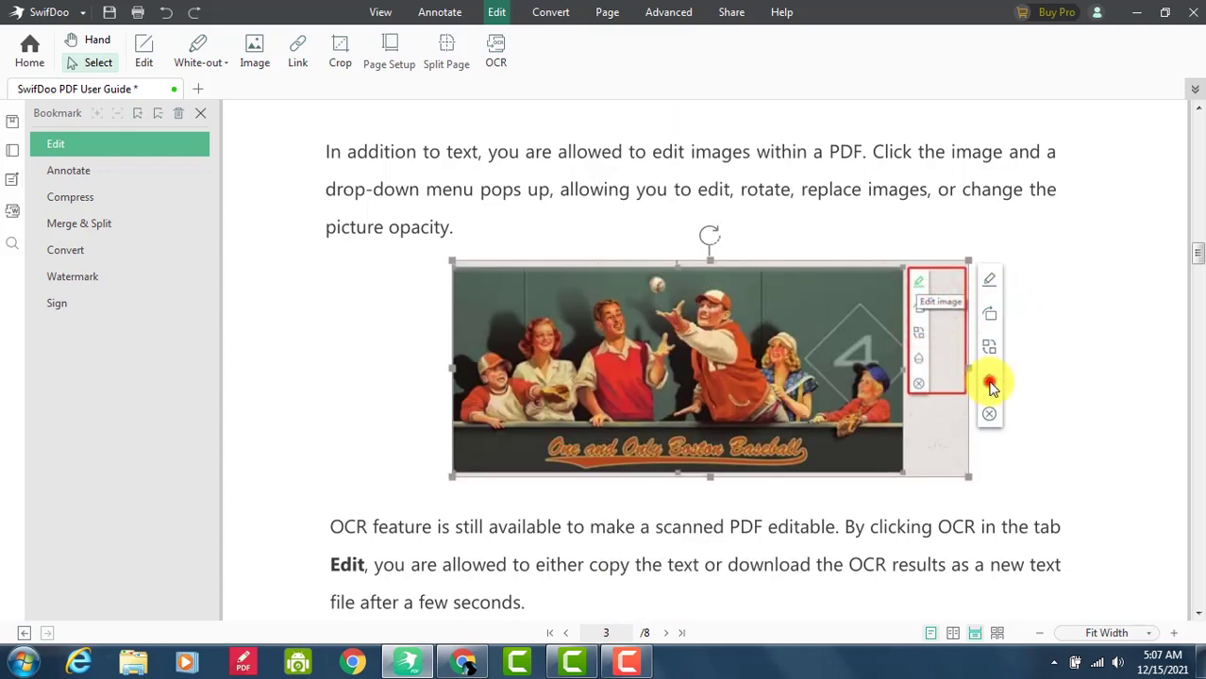
# Lower the baseball image's opacity, restore it, and deselect the image
pyautogui.click(989, 381)
pyautogui.click(1019, 245)
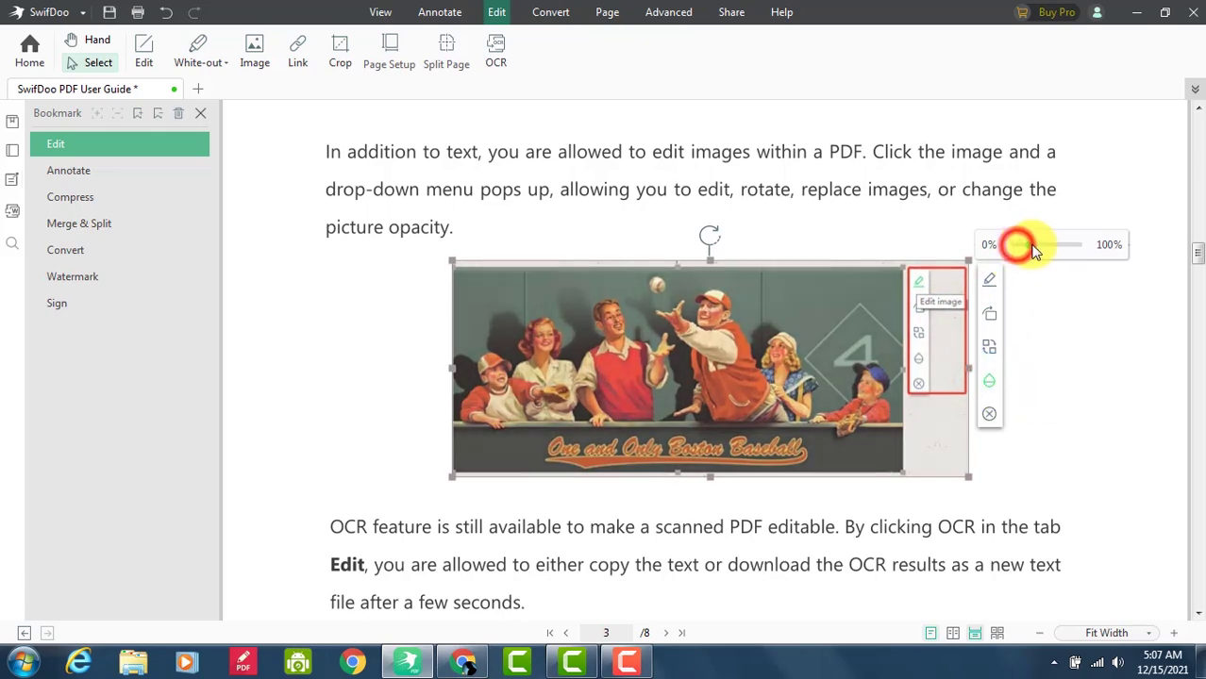
pyautogui.moveTo(1033, 248)
pyautogui.mouseDown()
pyautogui.moveTo(1057, 247)
pyautogui.moveTo(998, 252)
pyautogui.mouseUp()
pyautogui.click(1057, 325)
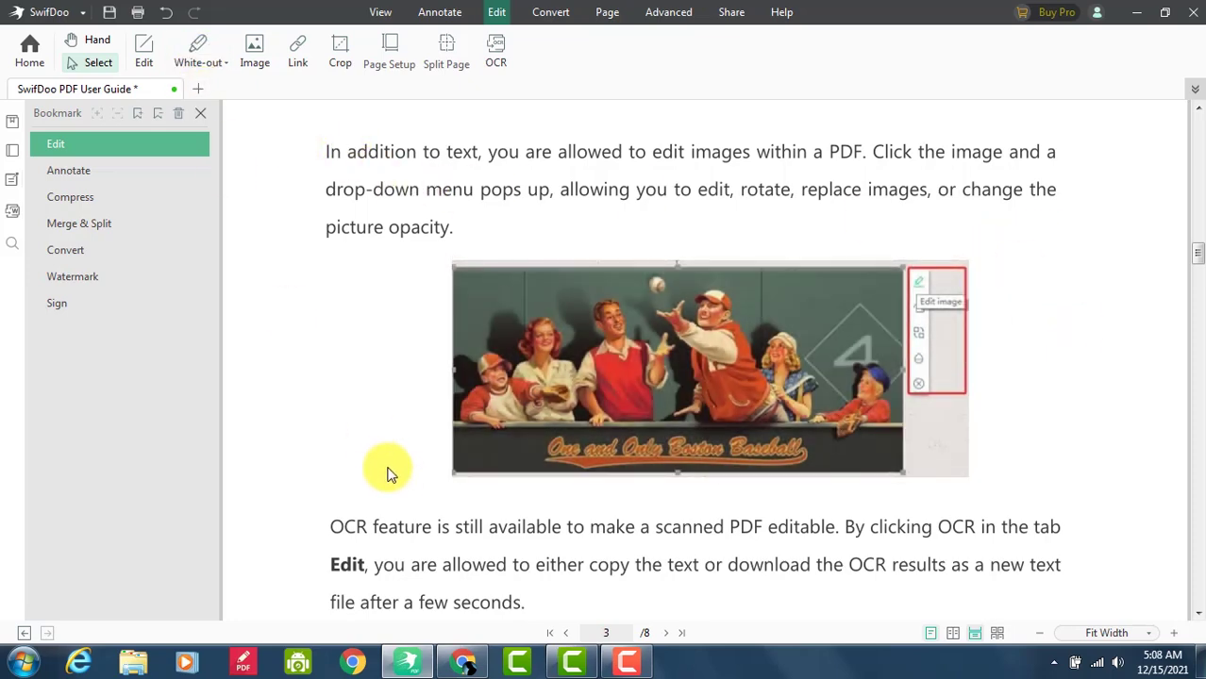
# White out the start of the second line on the Edit page
pyautogui.scroll(-3, 384, 463)
pyautogui.scroll(-3, 389, 462)
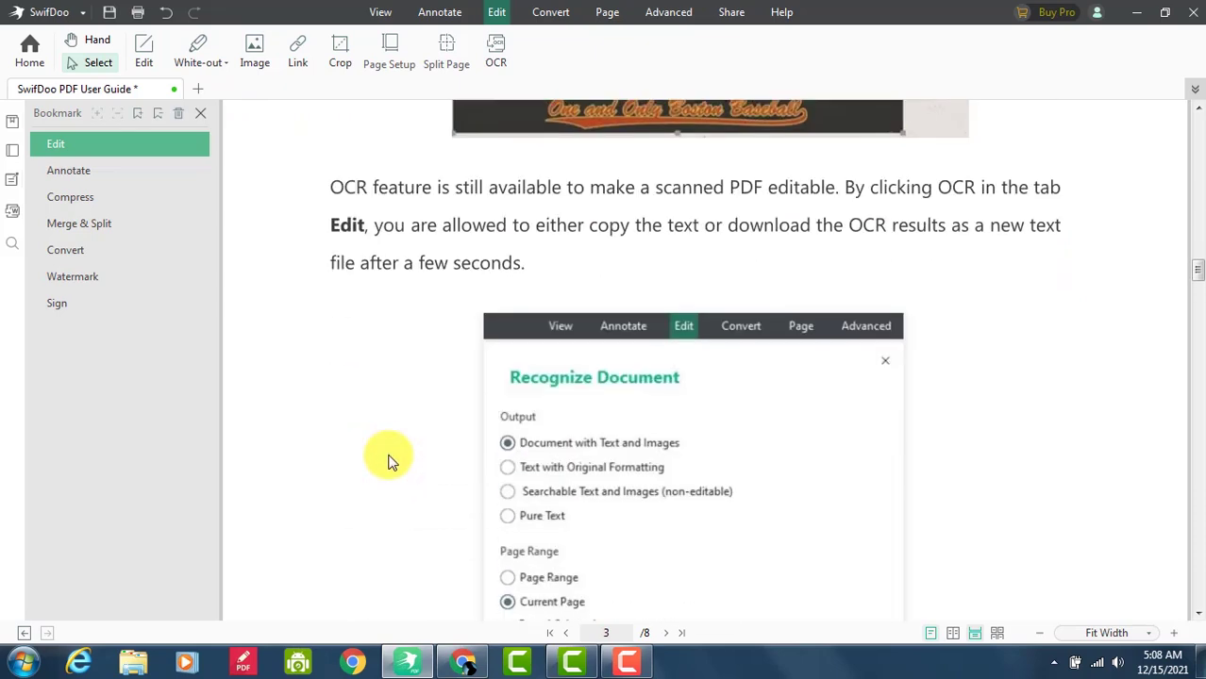
pyautogui.scroll(-5, 389, 462)
pyautogui.click(205, 64)
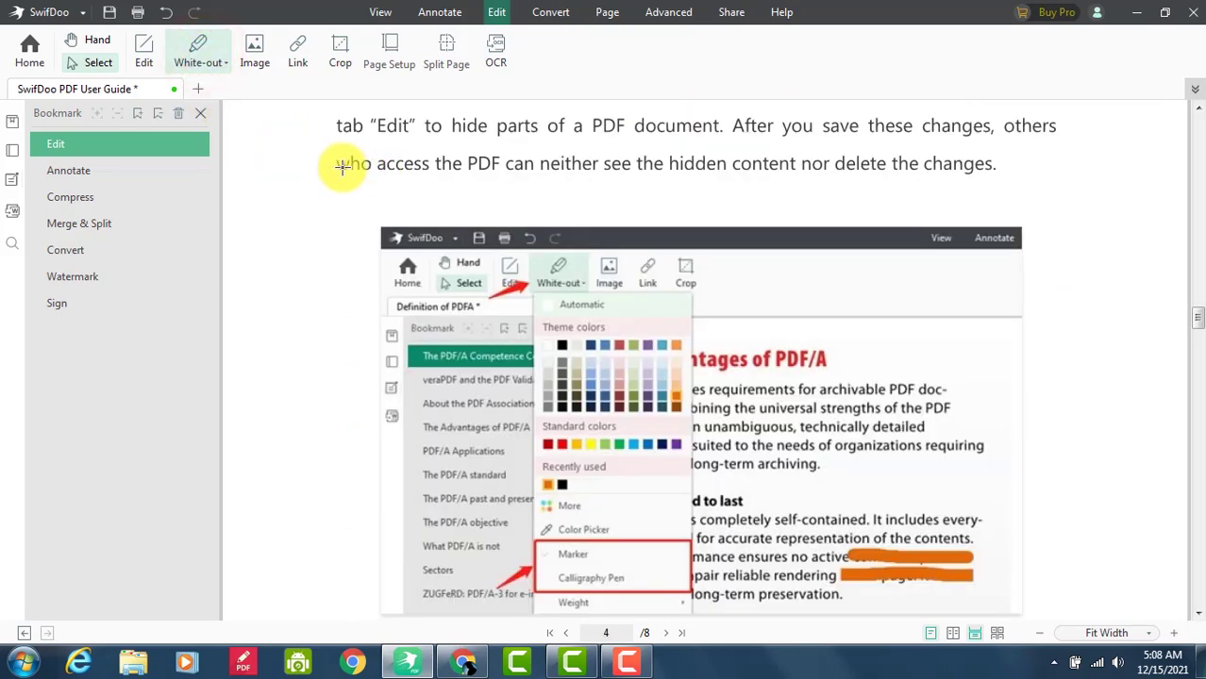
pyautogui.moveTo(355, 170); pyautogui.dragTo(585, 164)
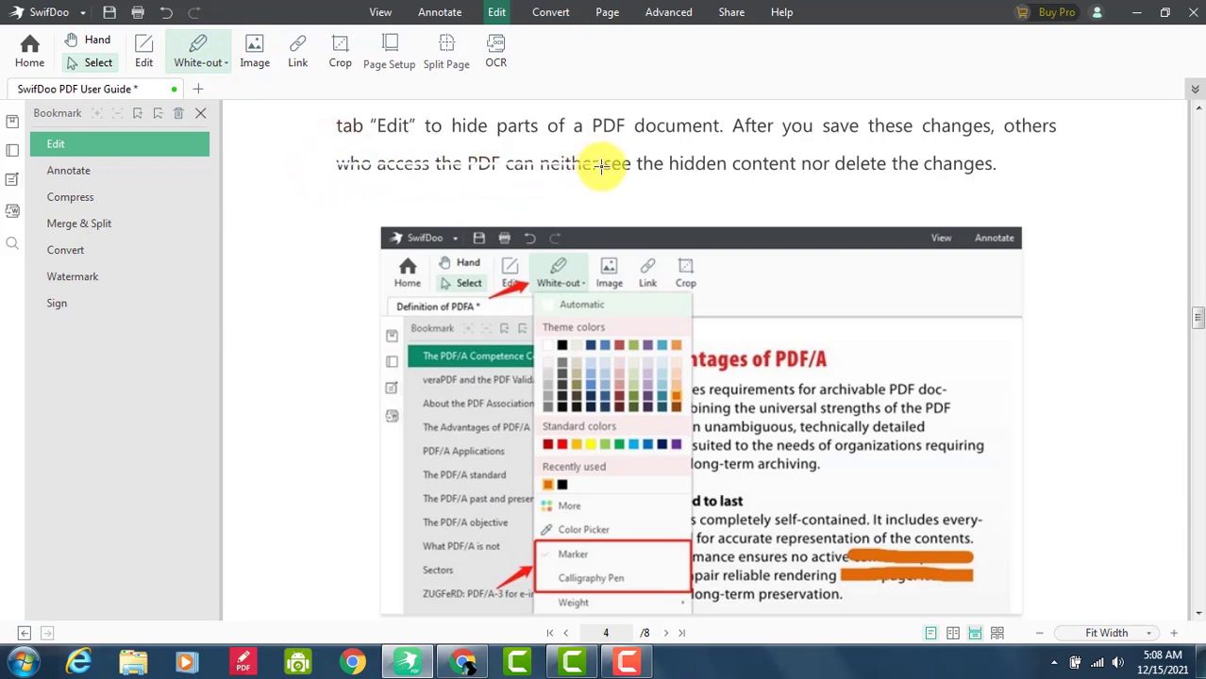
pyautogui.moveTo(601, 166); pyautogui.dragTo(570, 170)
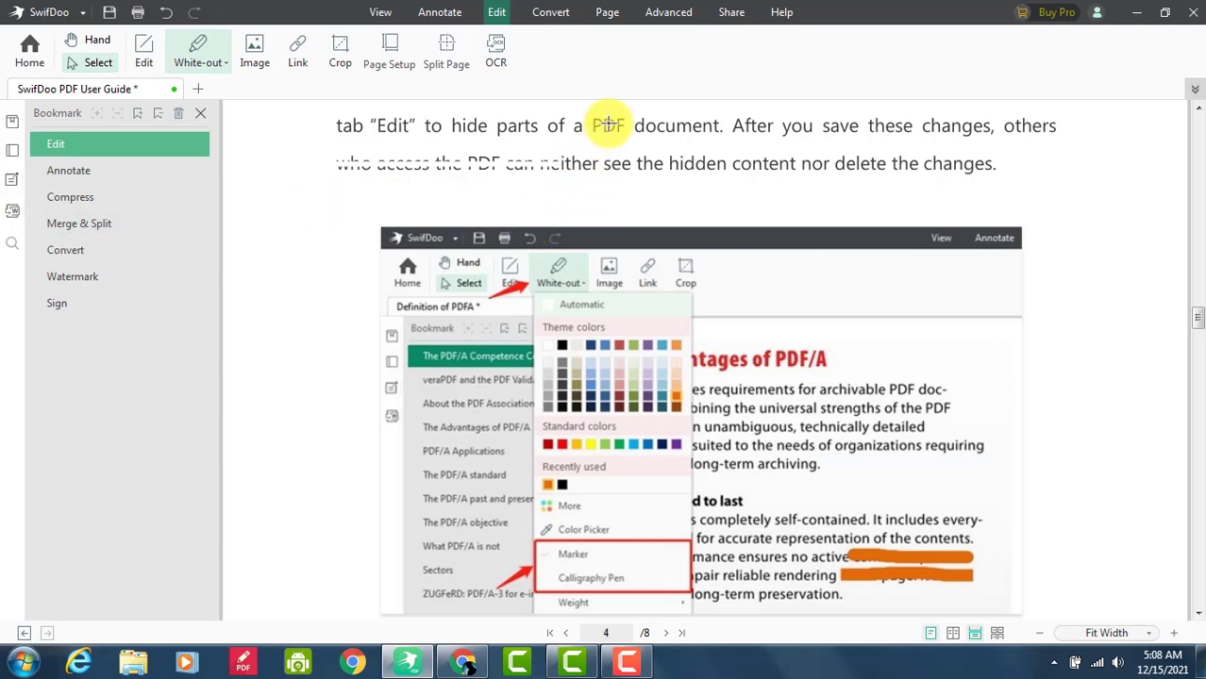
# Switch the white-out colour to red and cover 'see the hidden' and 'save these changes'
pyautogui.click(224, 60)
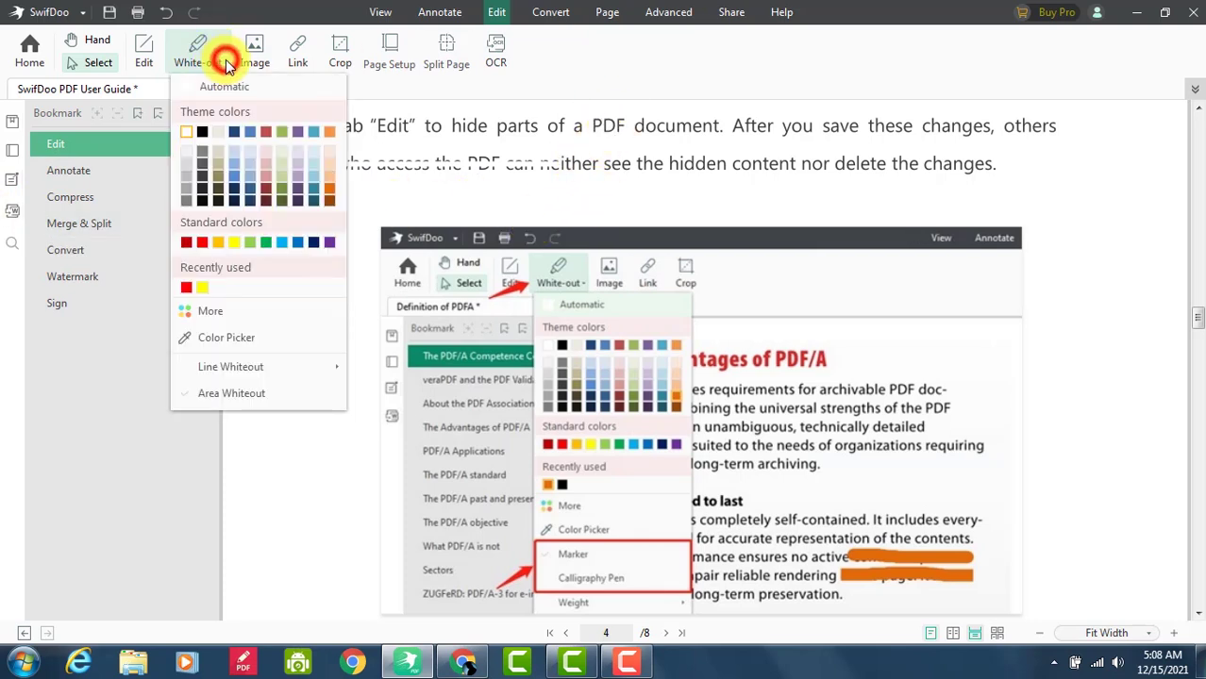
pyautogui.click(203, 239)
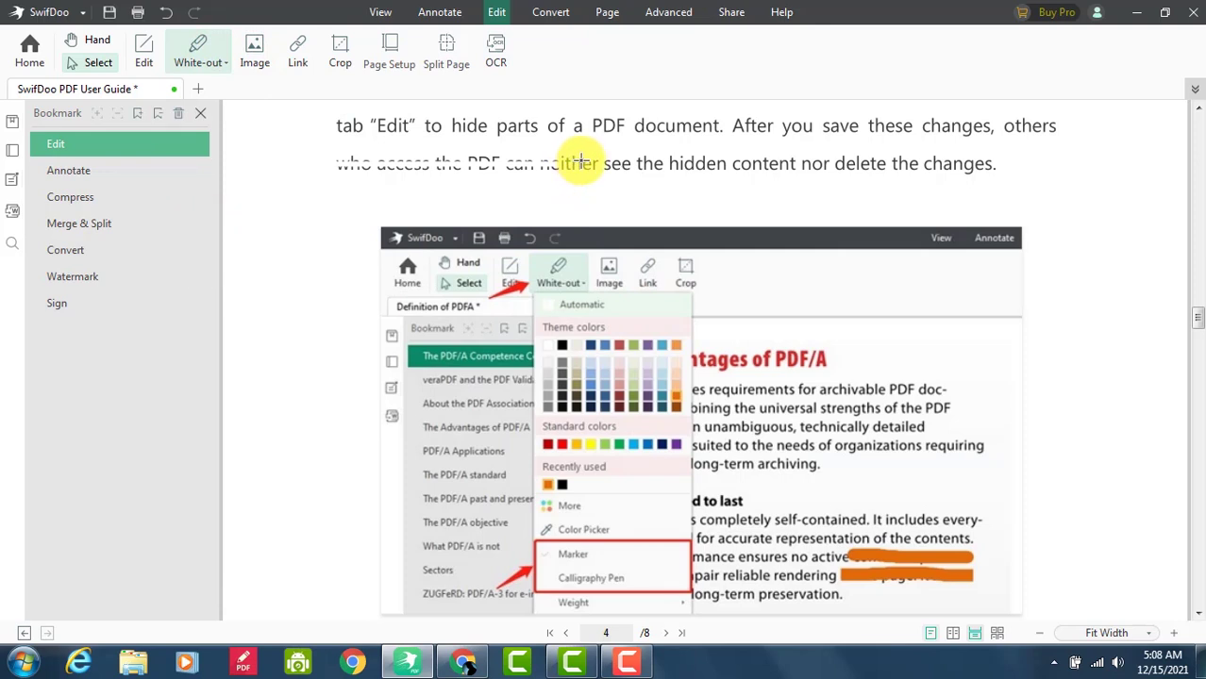
pyautogui.moveTo(607, 163); pyautogui.dragTo(694, 165)
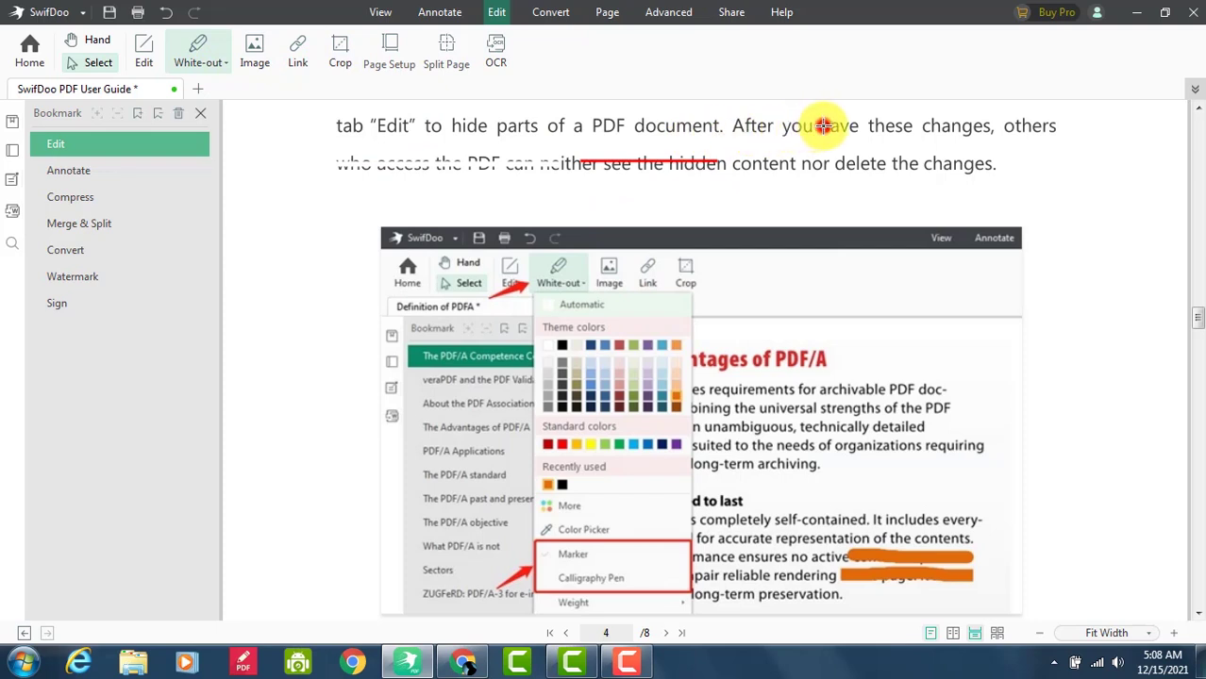
pyautogui.moveTo(824, 125); pyautogui.dragTo(970, 128)
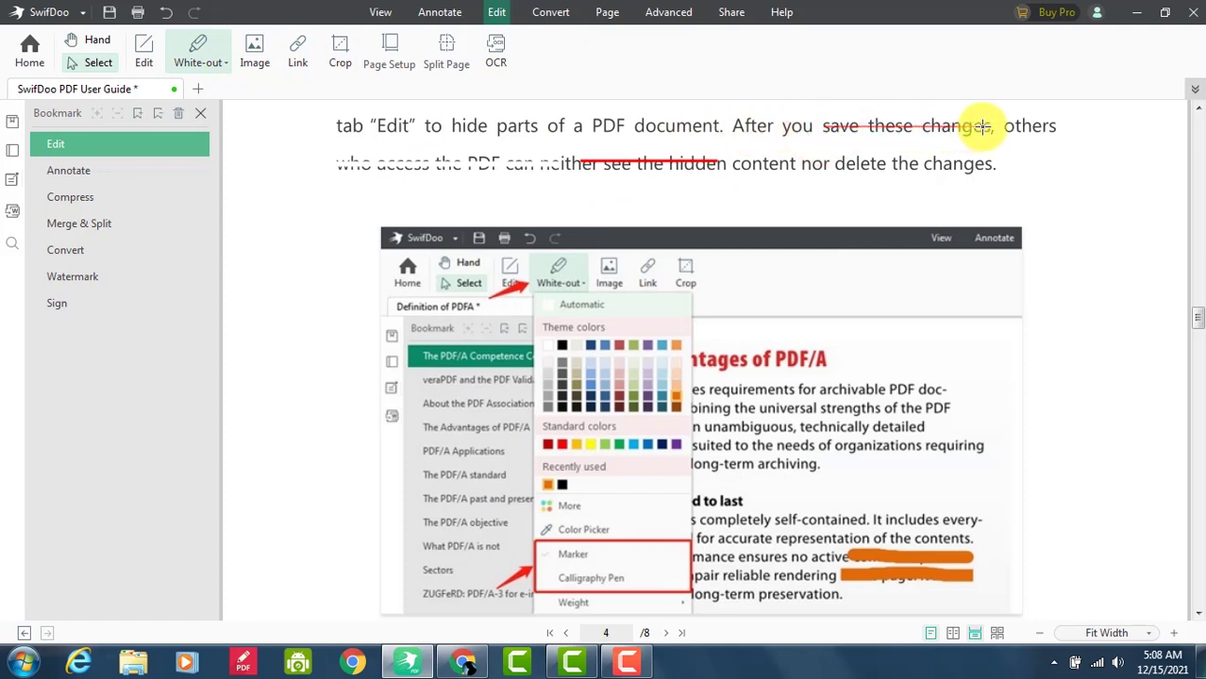
# Try inserting an image and adding web links over some words, cancelling each without adding
pyautogui.click(251, 49)
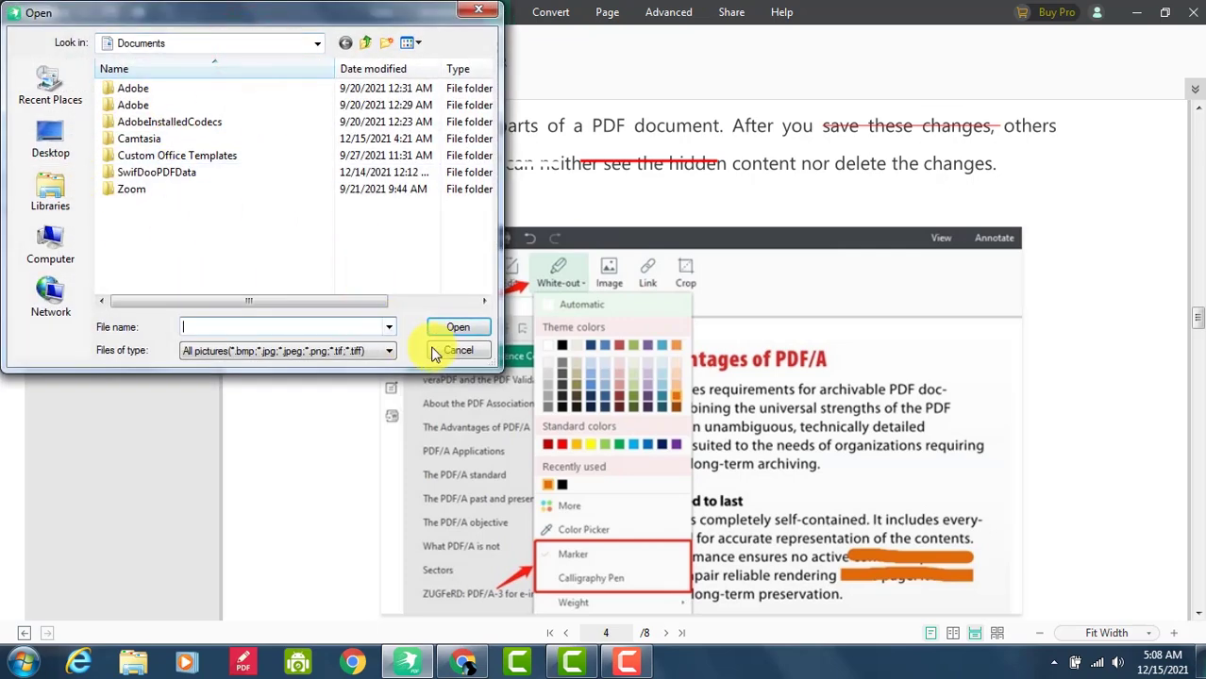
pyautogui.click(451, 349)
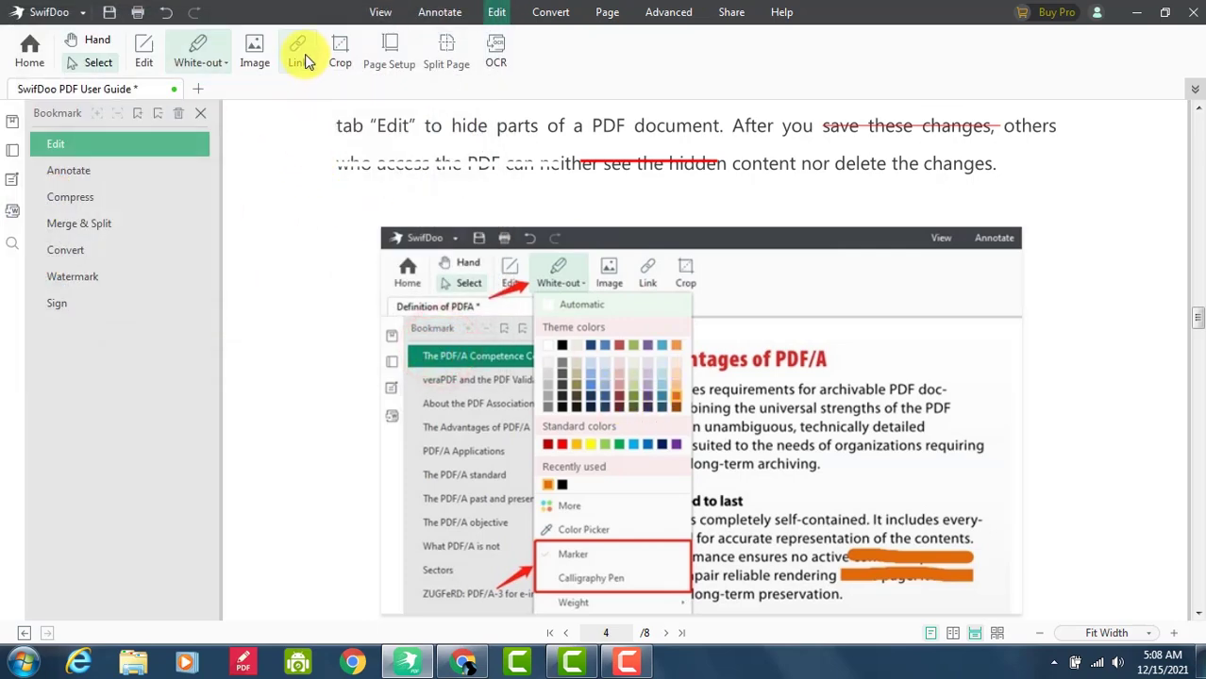
pyautogui.click(302, 61)
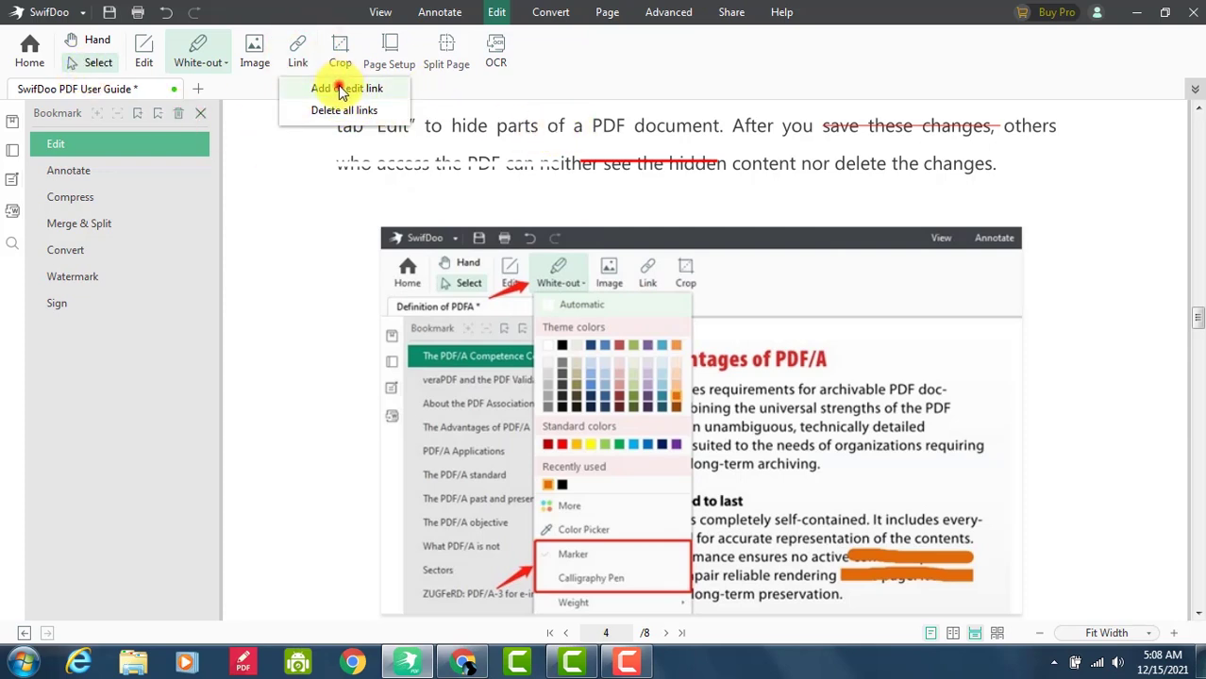
pyautogui.click(342, 89)
pyautogui.moveTo(430, 120); pyautogui.dragTo(499, 129)
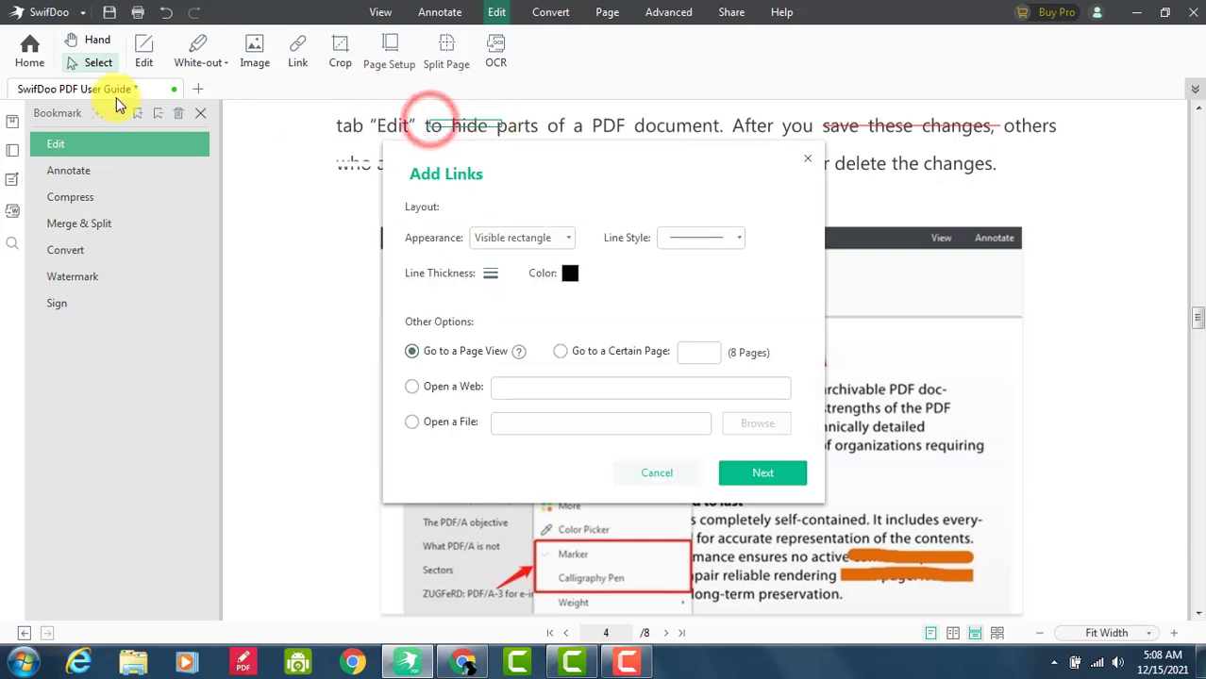
pyautogui.click(531, 238)
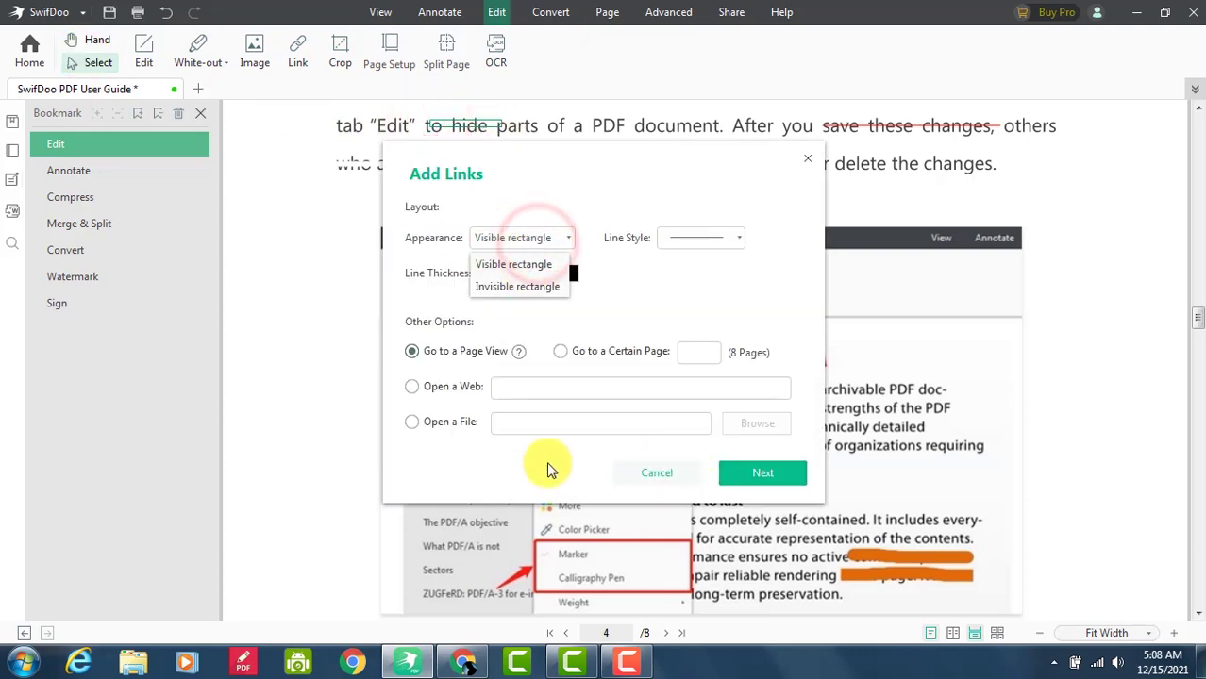
pyautogui.click(564, 386)
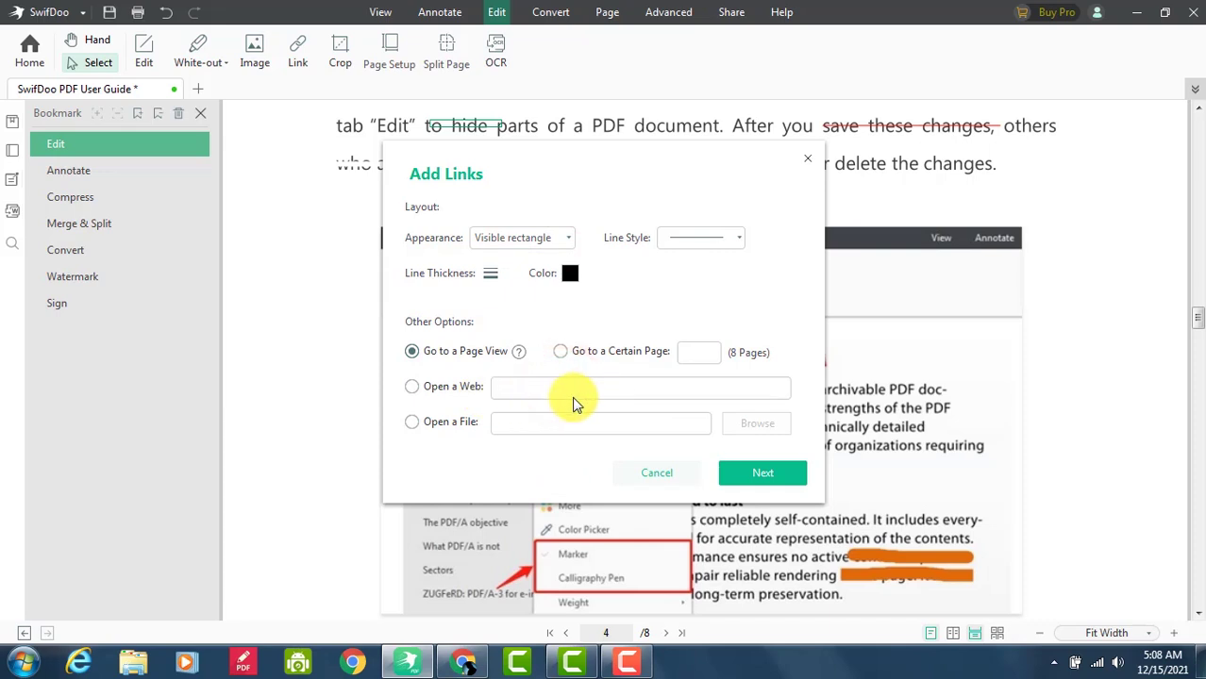
pyautogui.click(412, 387)
pyautogui.click(569, 387)
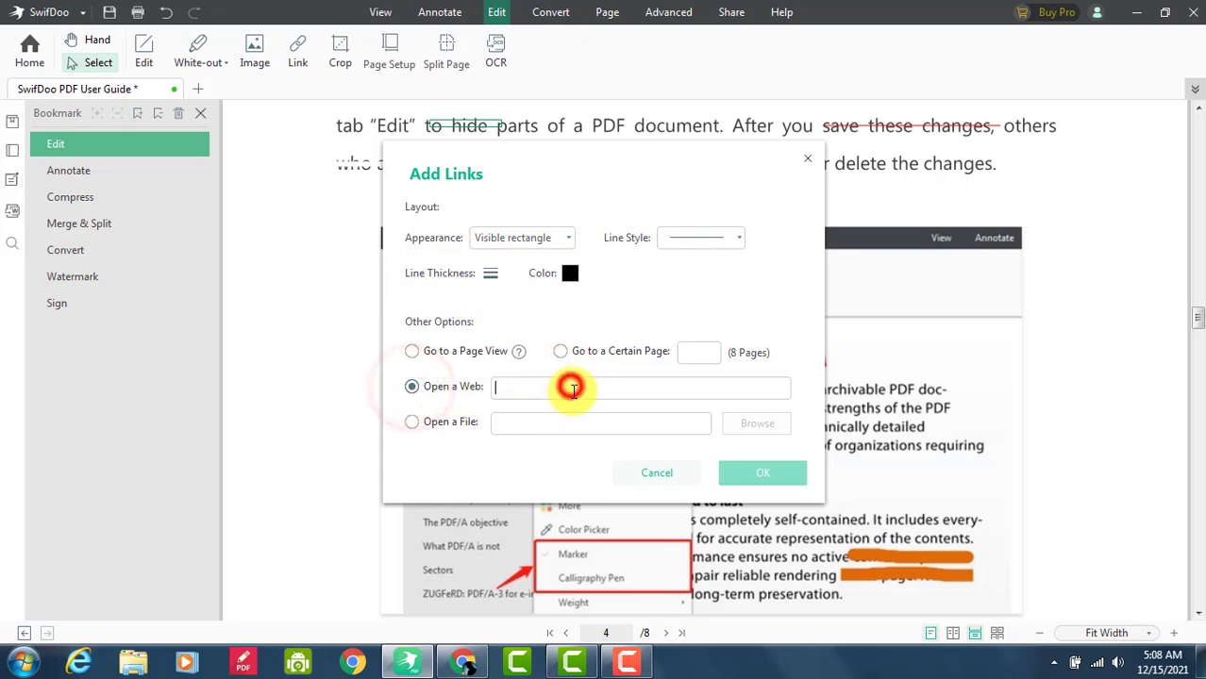
pyautogui.click(811, 161)
pyautogui.moveTo(635, 117); pyautogui.dragTo(719, 139)
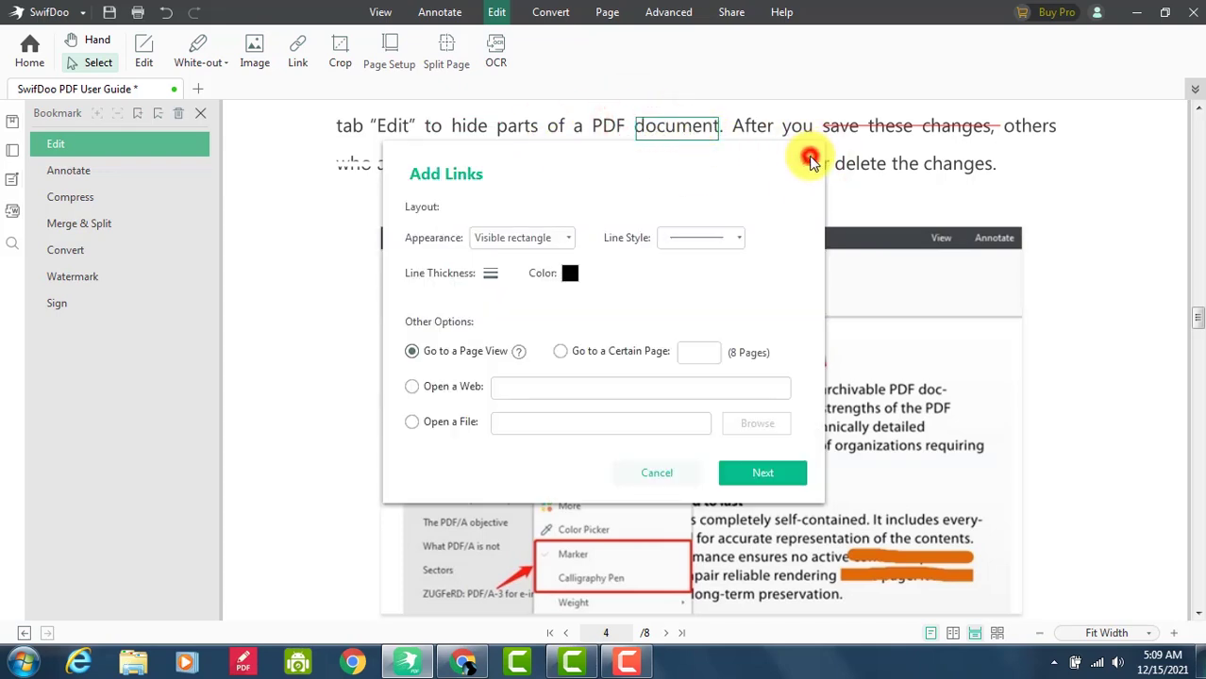
pyautogui.click(810, 161)
# Turn on page cropping, then try Page Setup and Split Page, dismissing their save notices
pyautogui.click(338, 47)
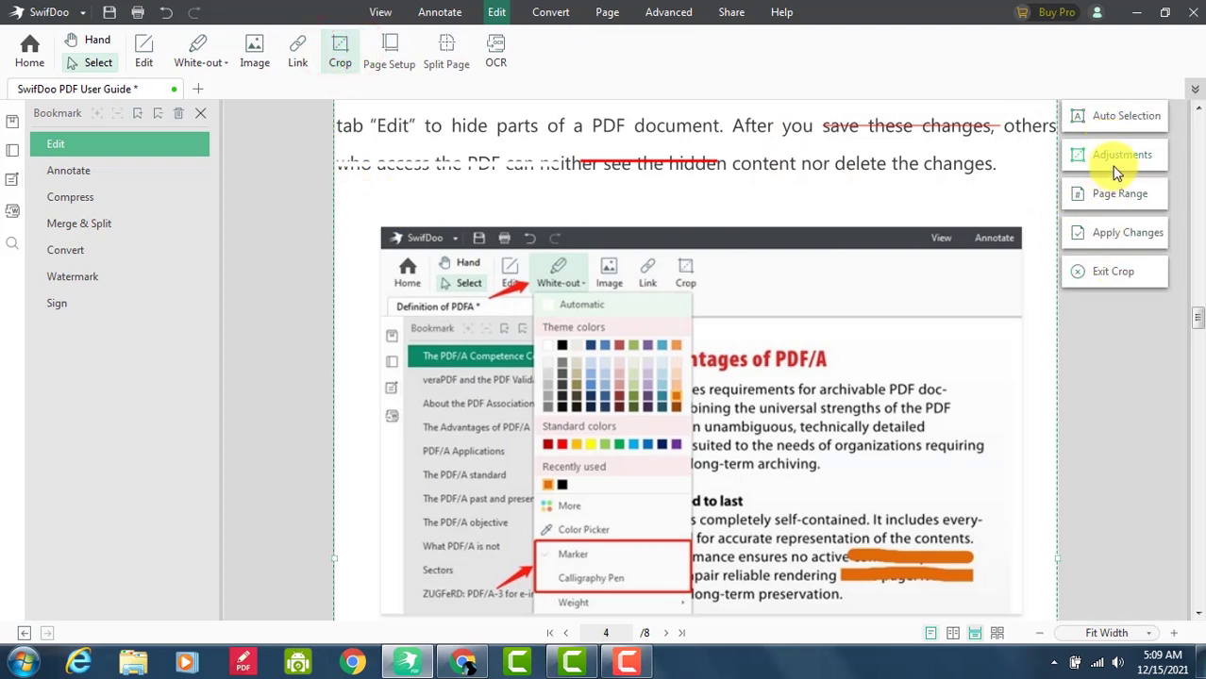
pyautogui.click(392, 52)
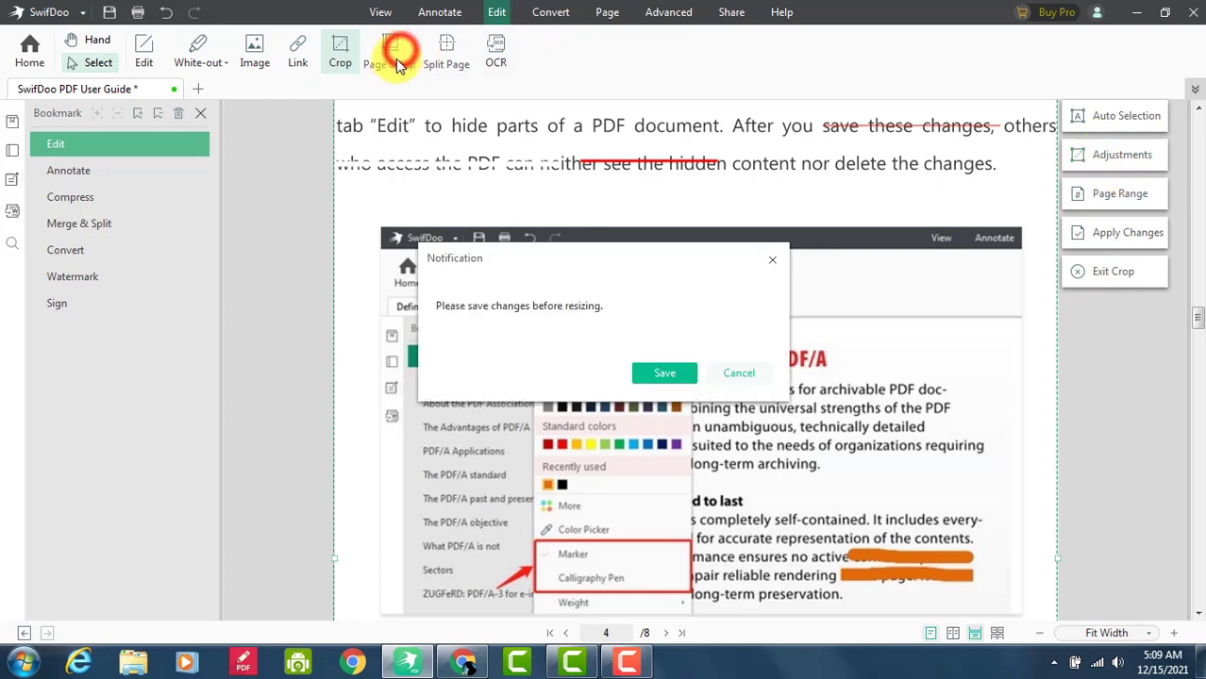
pyautogui.click(770, 257)
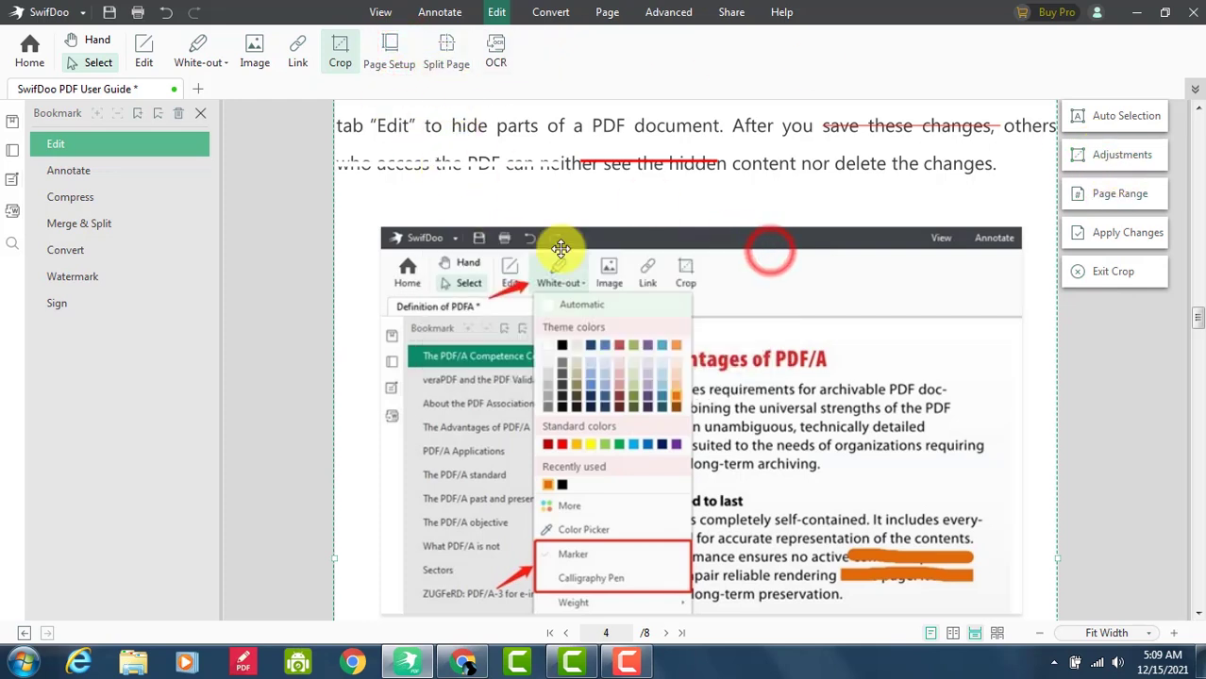
pyautogui.click(446, 51)
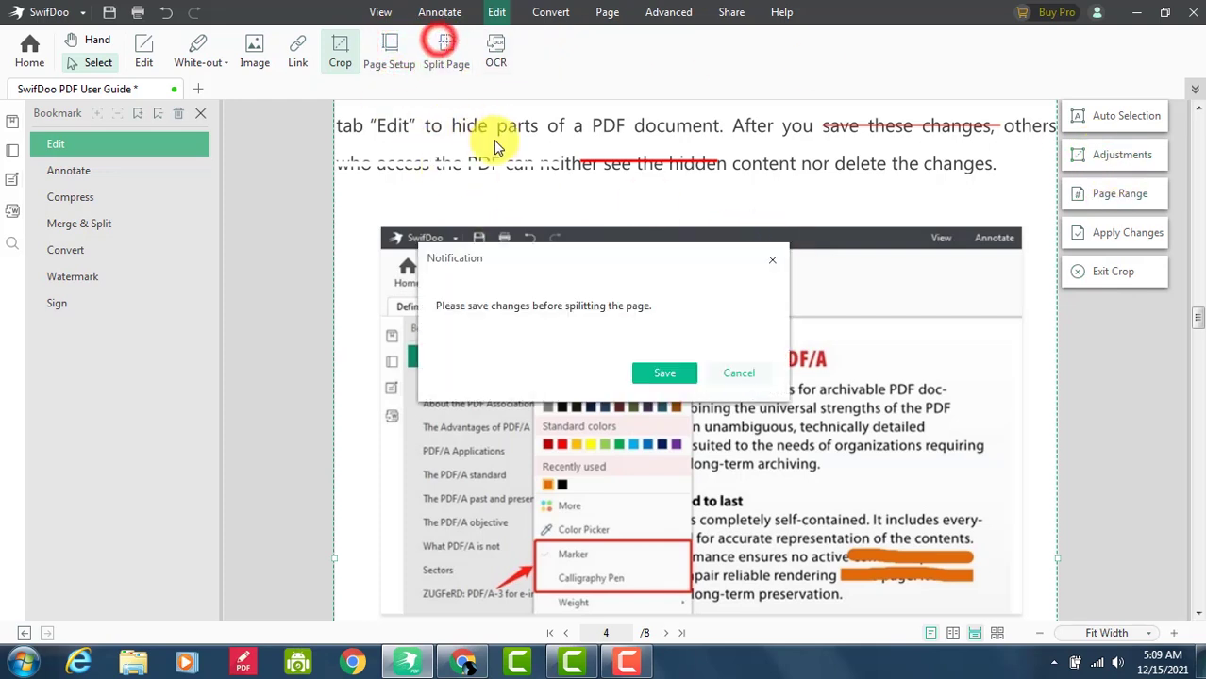
pyautogui.click(771, 258)
# Highlight the Annotate paragraph's opening words in red and the listed tool names in yellow
pyautogui.scroll(-5, 403, 278)
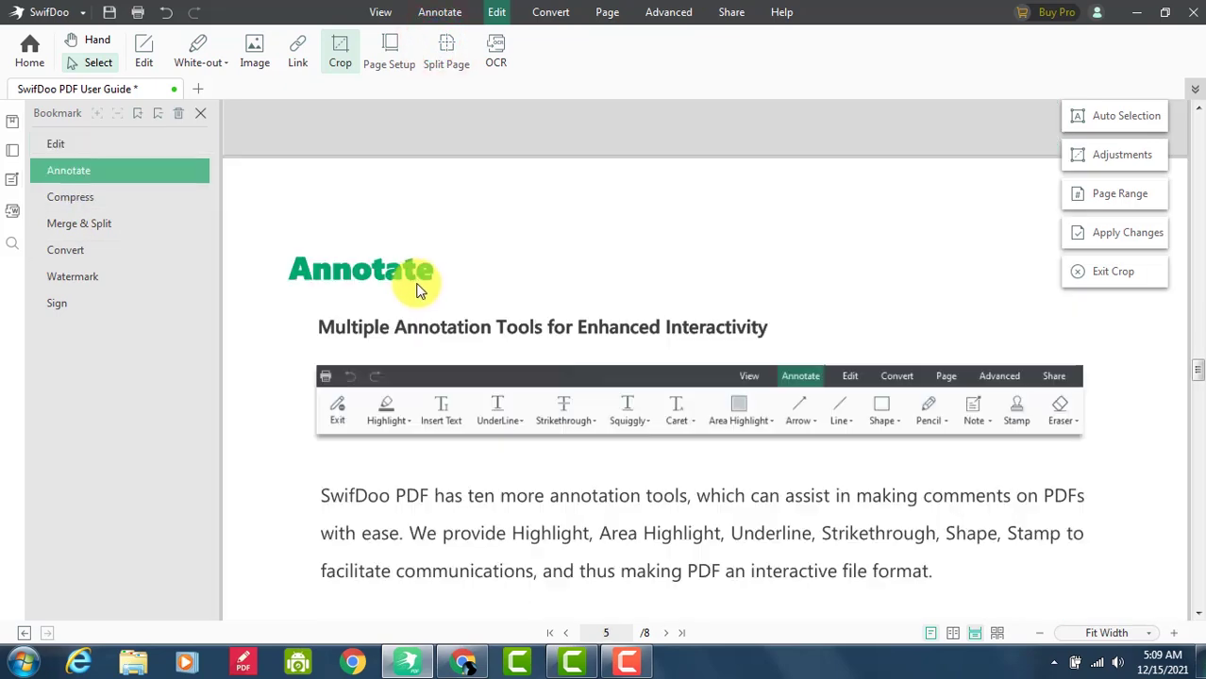
pyautogui.click(109, 176)
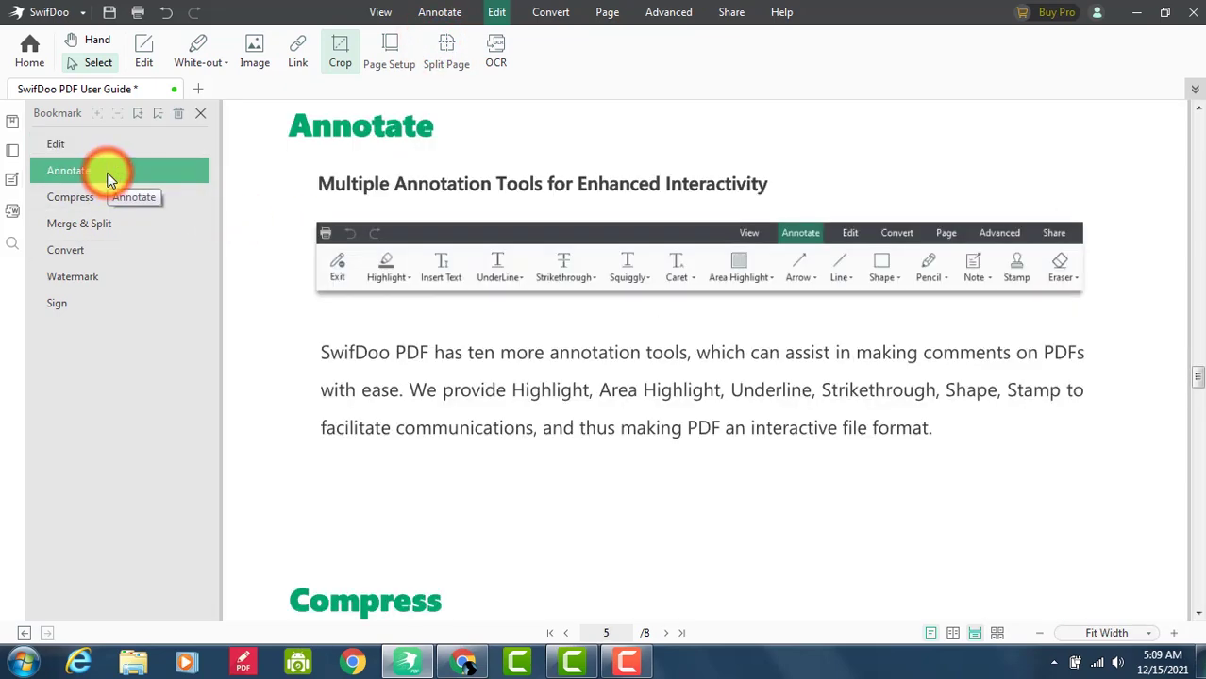
pyautogui.click(441, 14)
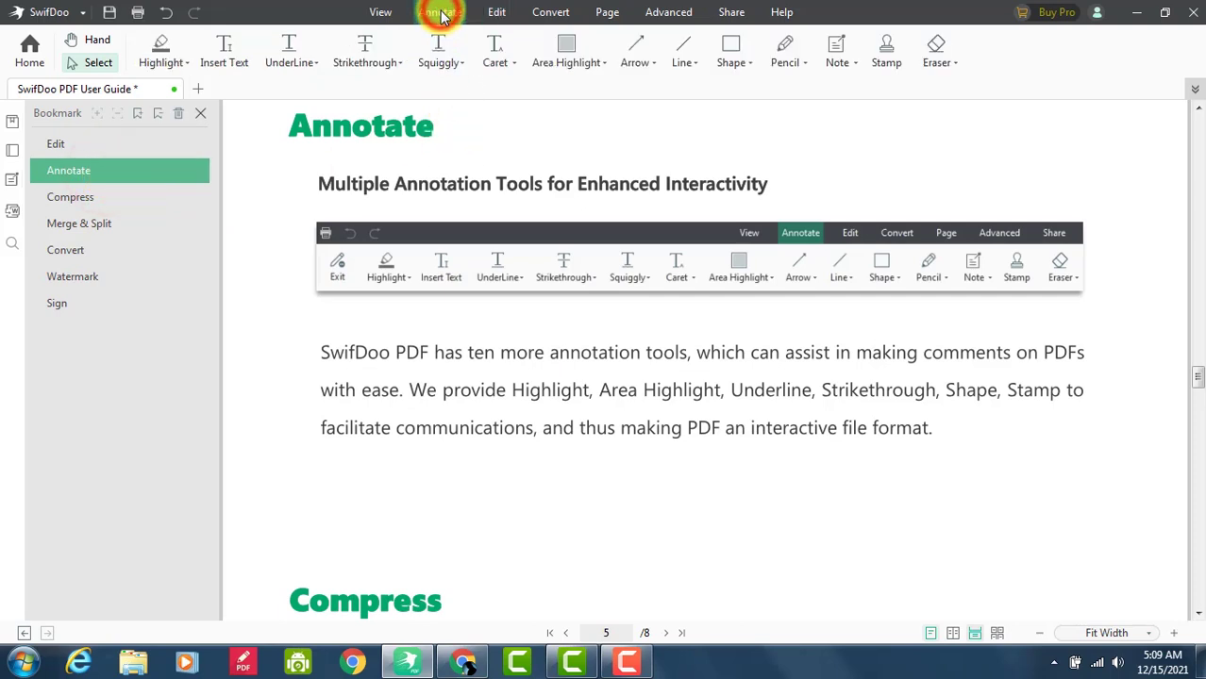
pyautogui.click(164, 51)
pyautogui.click(184, 63)
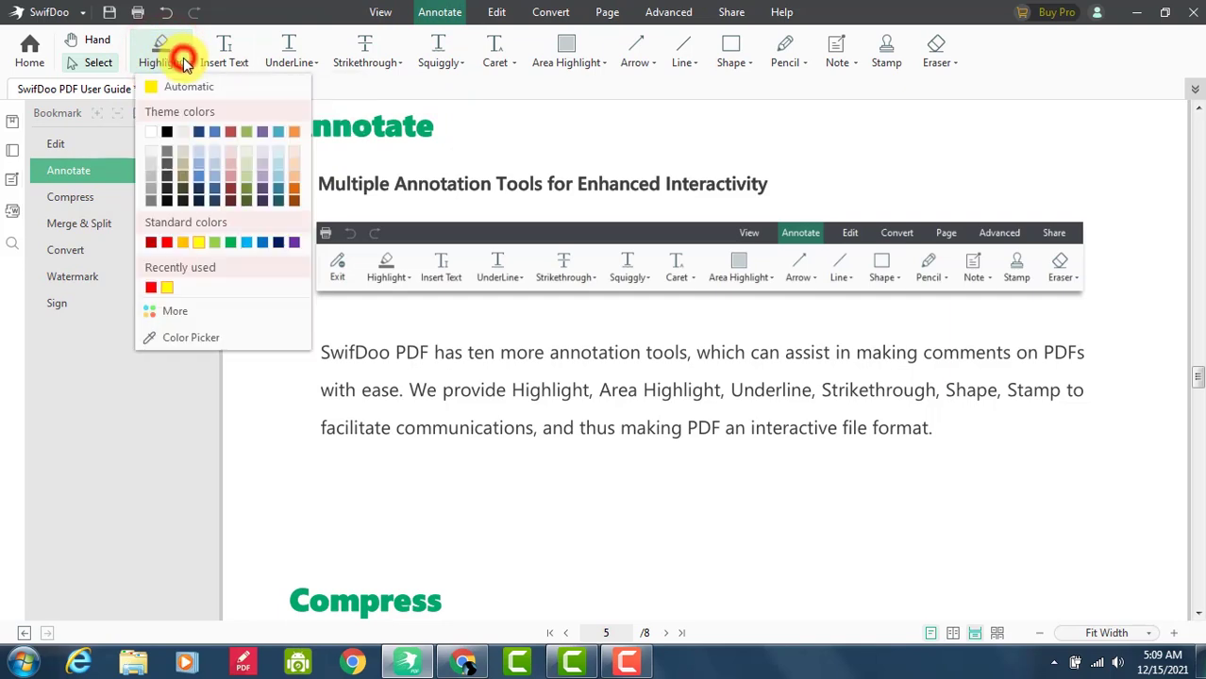
pyautogui.click(167, 243)
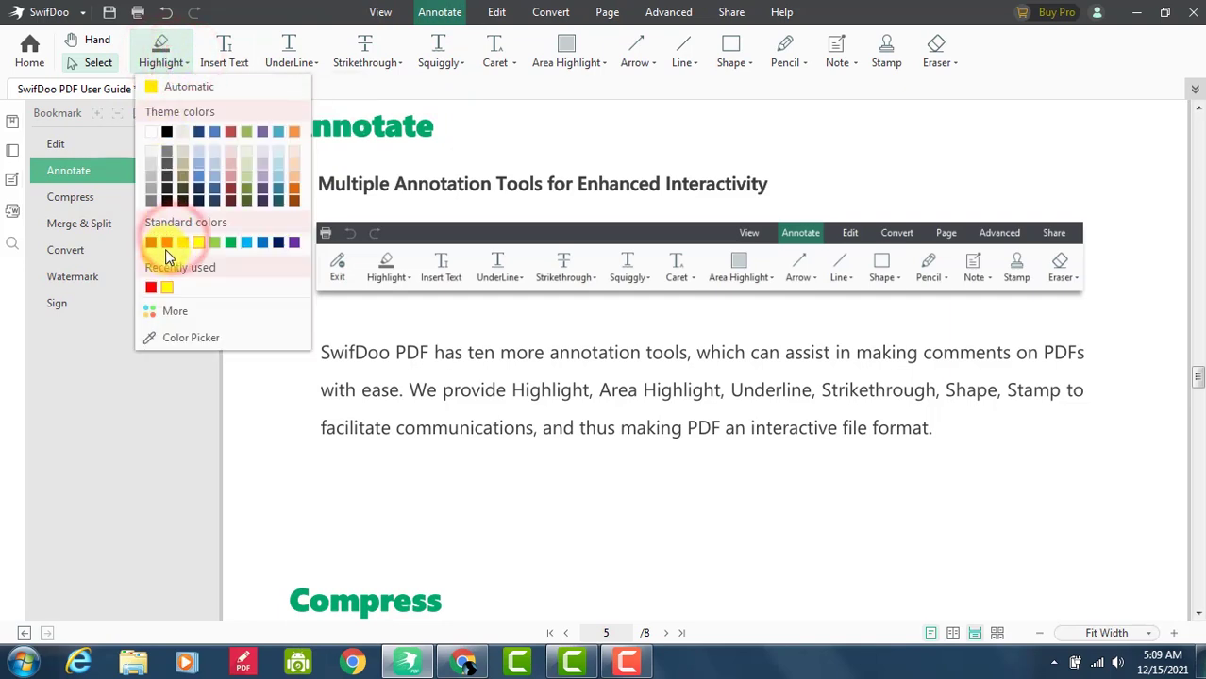
pyautogui.moveTo(311, 348)
pyautogui.mouseDown()
pyautogui.moveTo(406, 366)
pyautogui.moveTo(628, 366)
pyautogui.mouseUp()
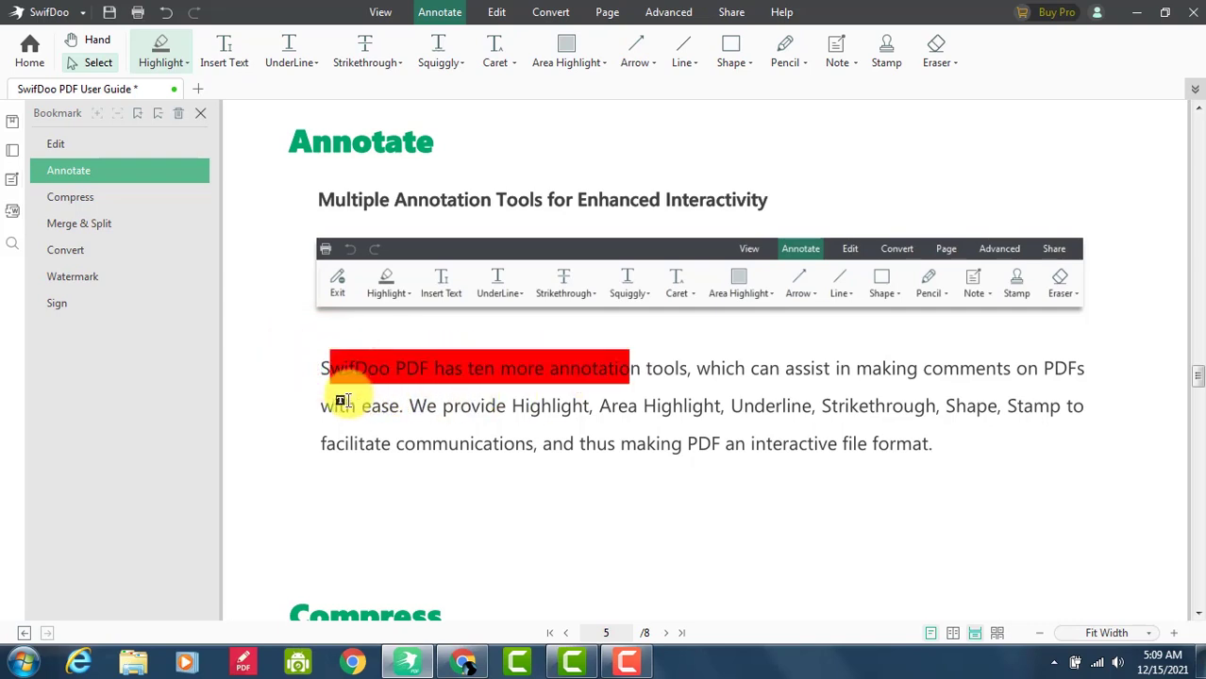
pyautogui.click(187, 64)
pyautogui.click(194, 242)
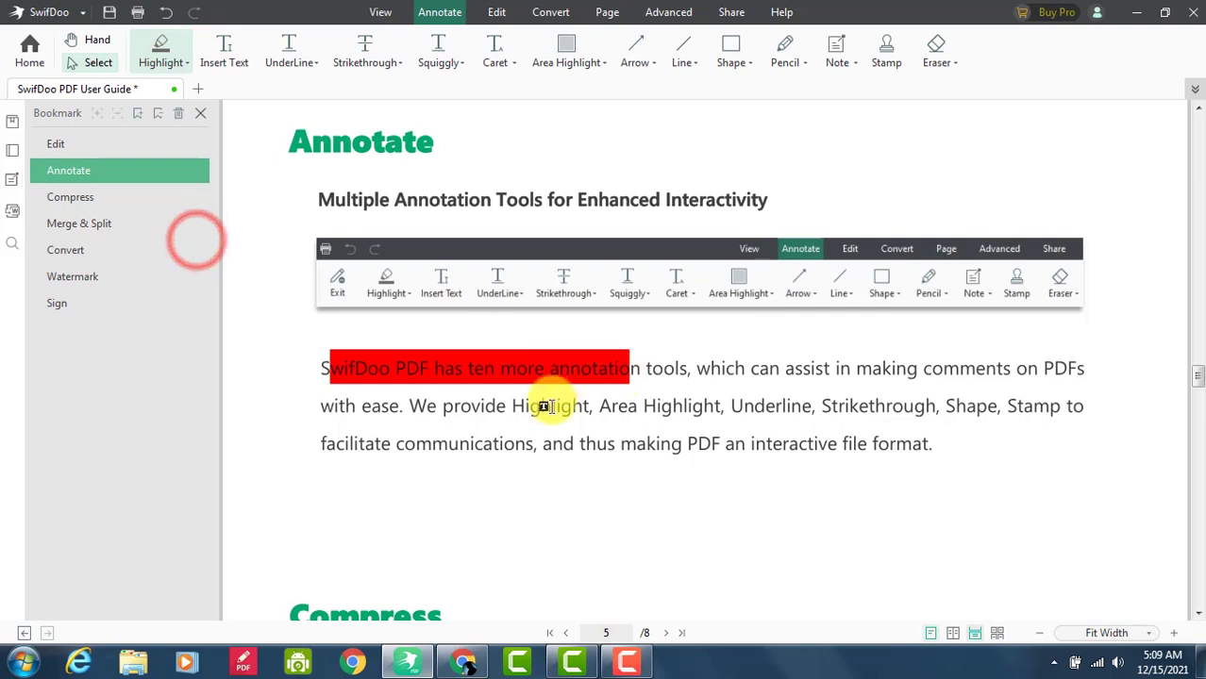
pyautogui.moveTo(550, 407); pyautogui.dragTo(812, 408)
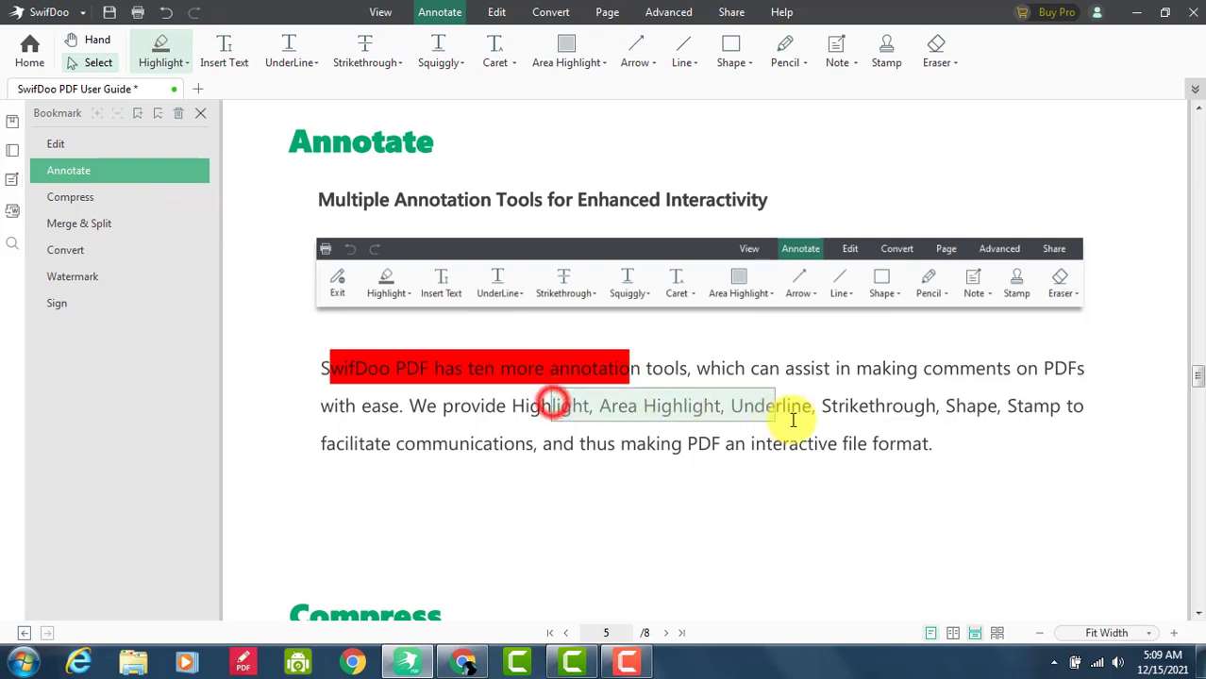
# Add two inserted text notes, underline 'file format.' and strike through 'facilitate communications'
pyautogui.click(229, 42)
pyautogui.click(777, 368)
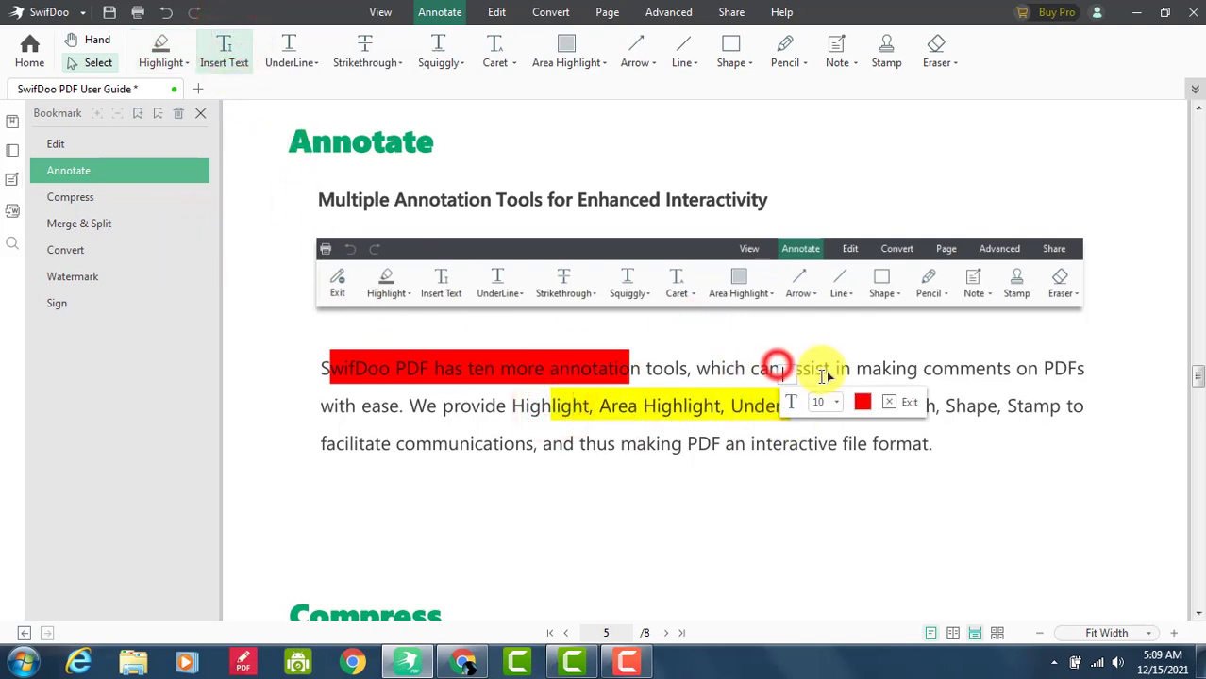
pyautogui.write('ed')
pyautogui.click(969, 405)
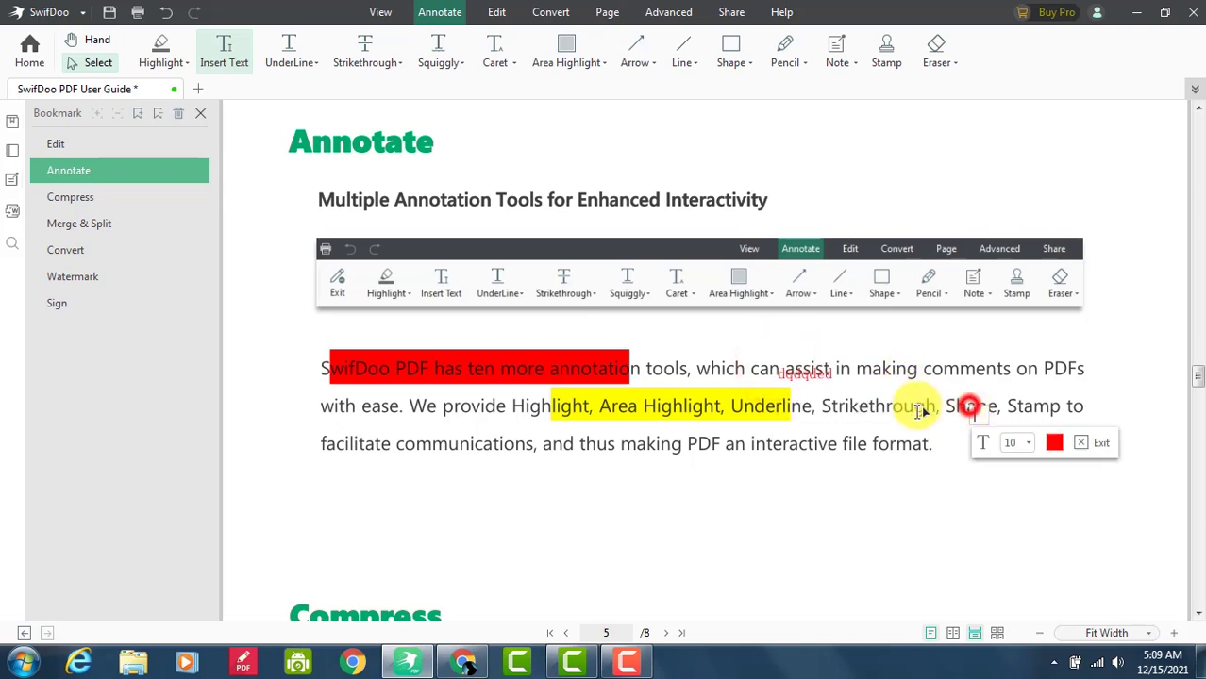
pyautogui.click(290, 45)
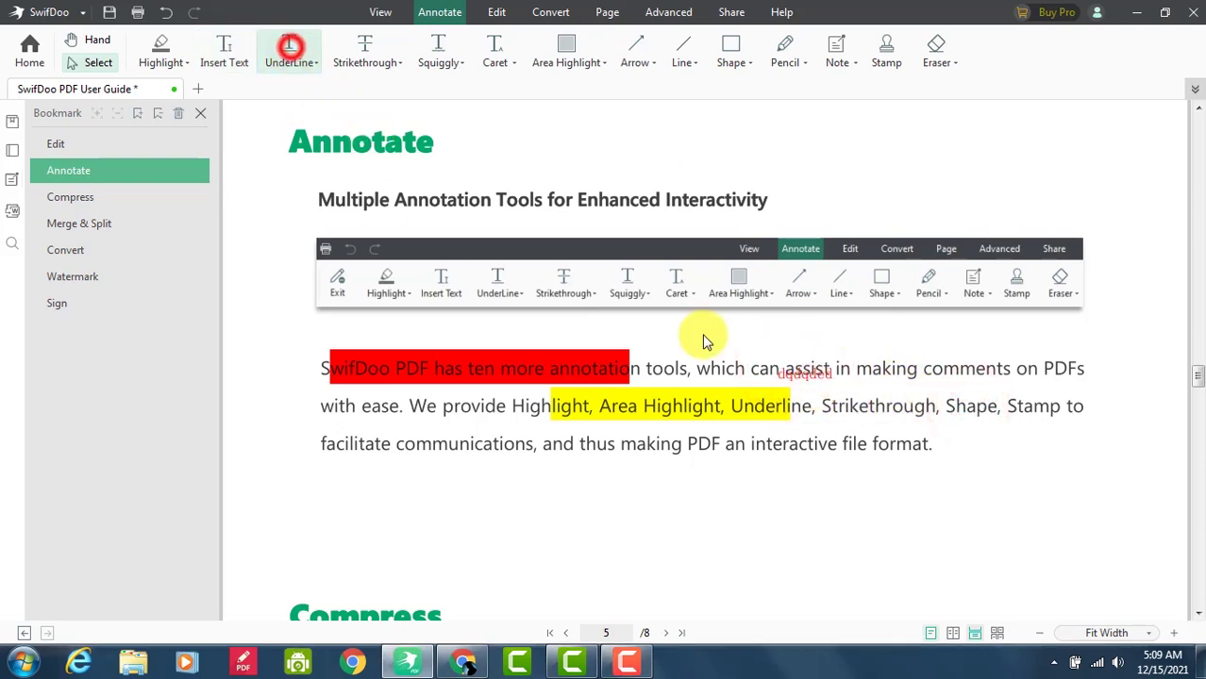
pyautogui.moveTo(846, 444); pyautogui.dragTo(939, 442)
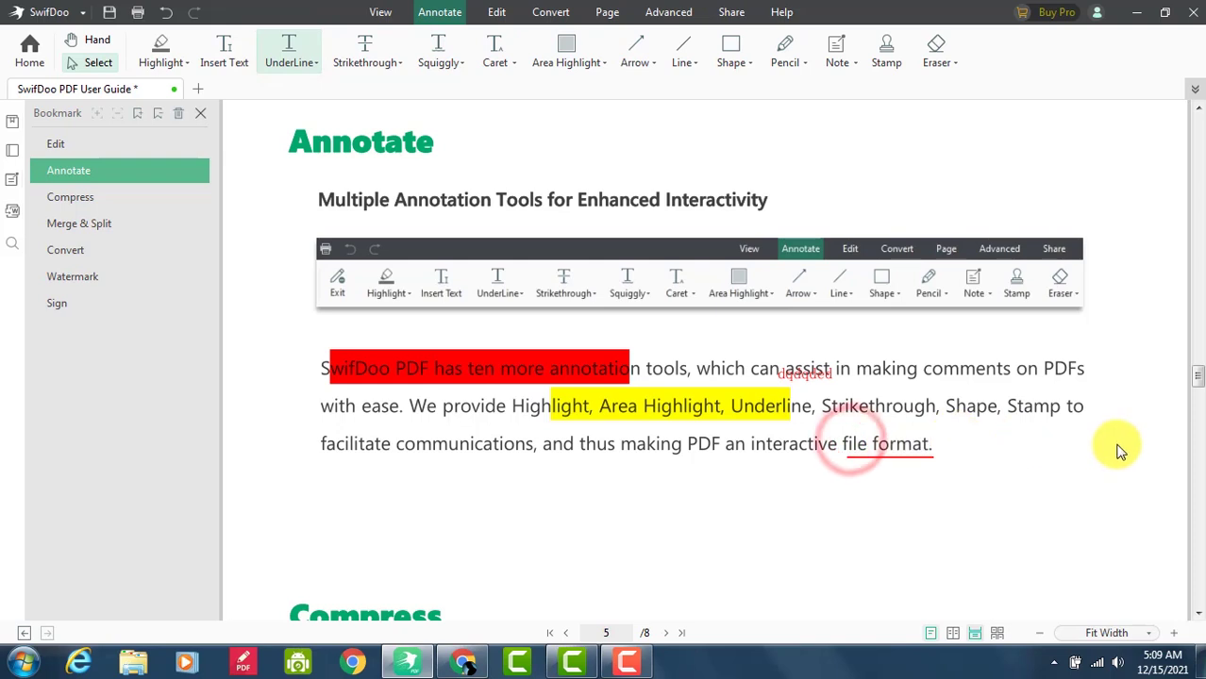
pyautogui.click(361, 43)
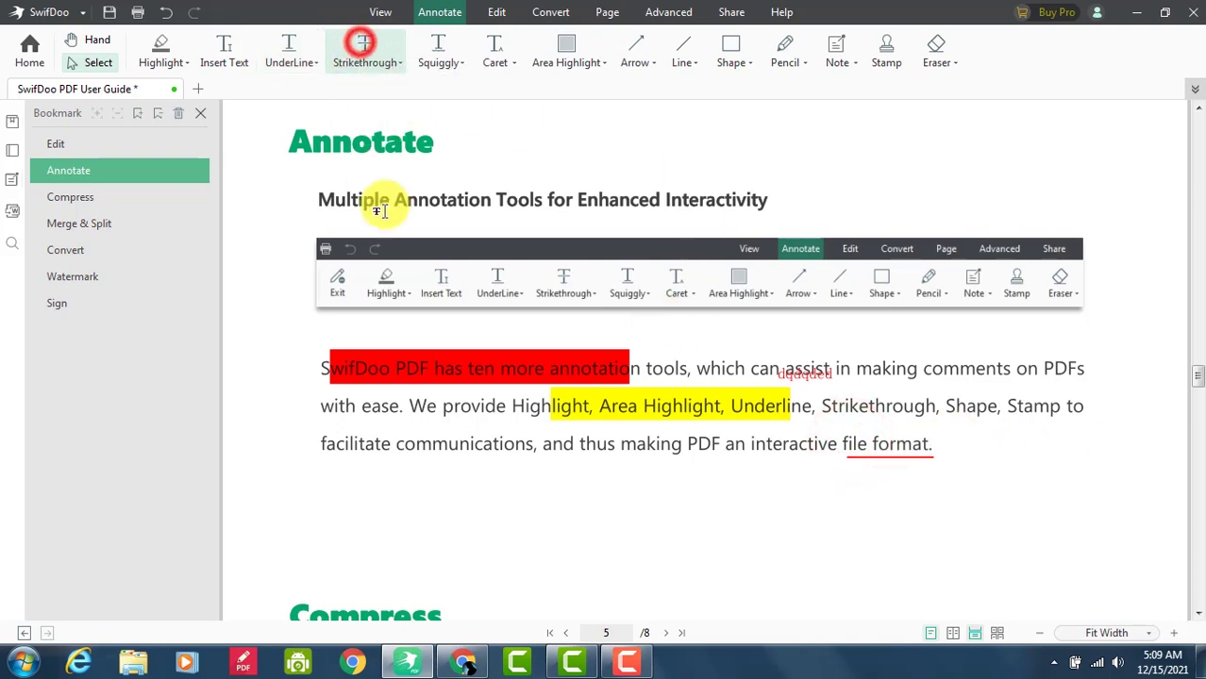
pyautogui.moveTo(323, 443); pyautogui.dragTo(476, 445)
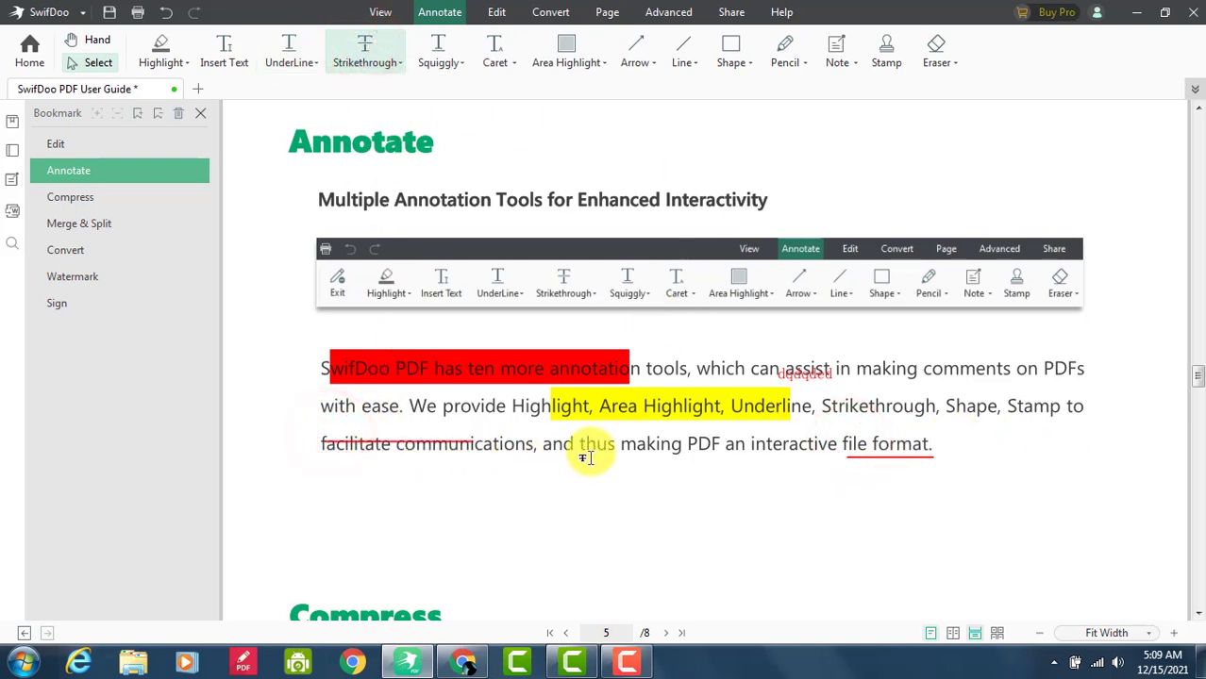
pyautogui.click(457, 62)
# Draw two red arrows at the Compress paragraph and a freehand squiggle under its text
pyautogui.scroll(-5, 739, 360)
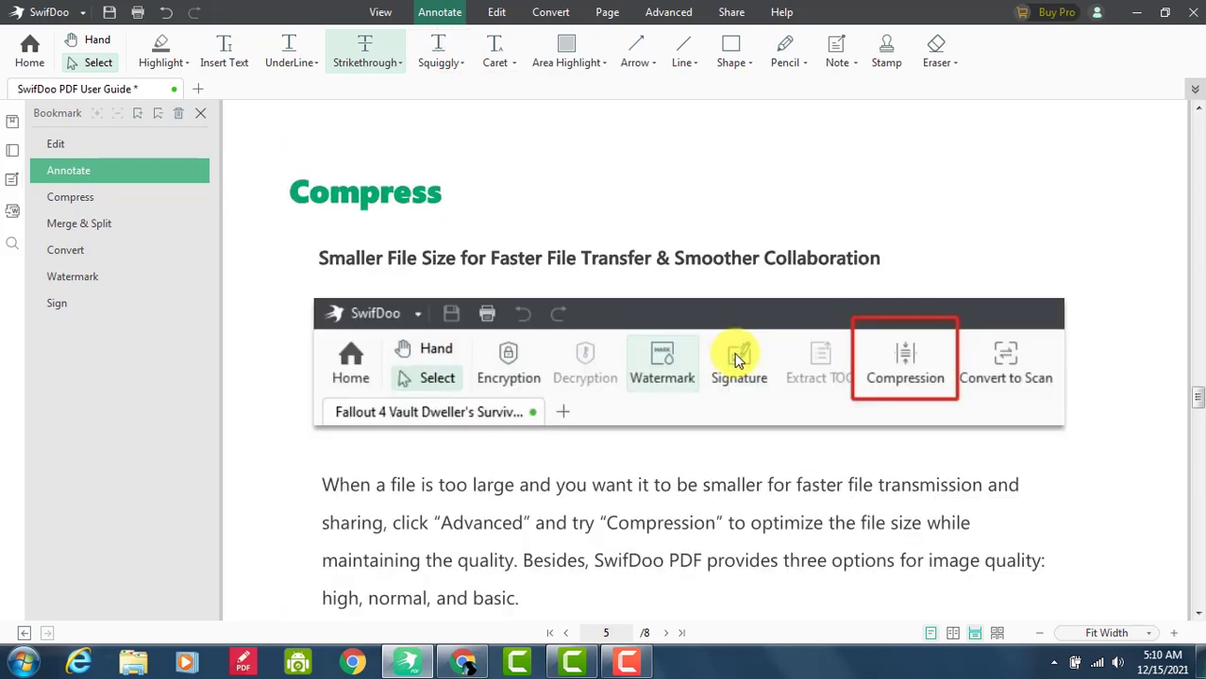
pyautogui.scroll(-1, 739, 360)
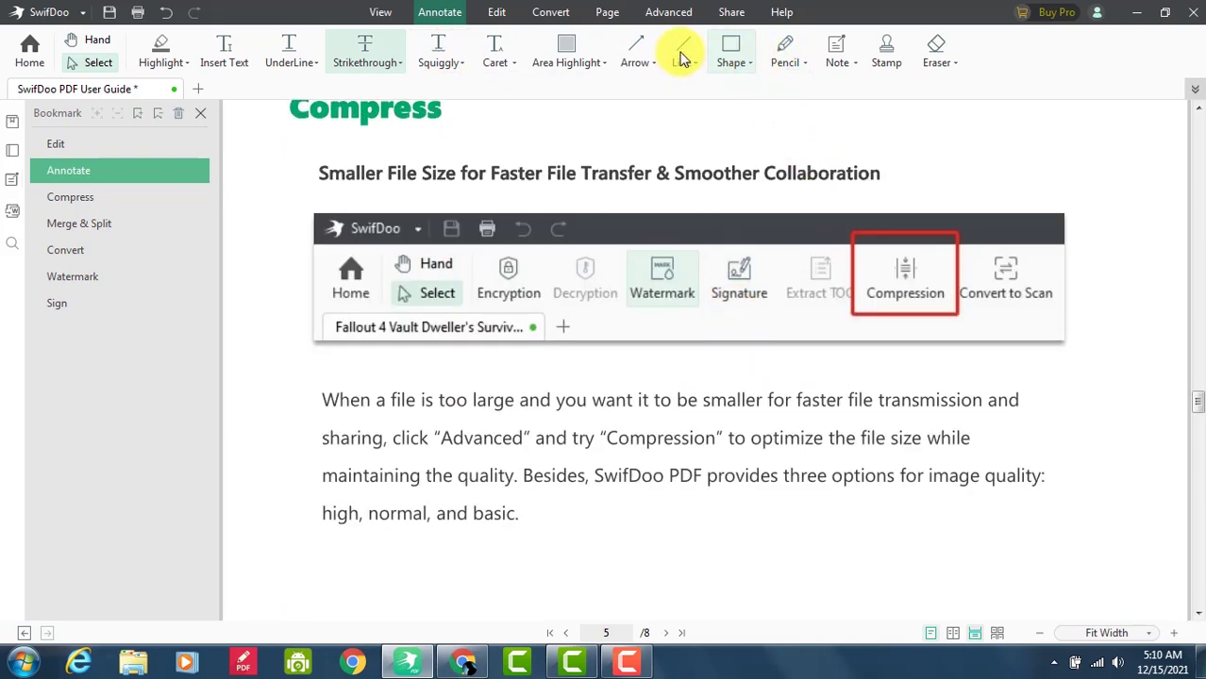
pyautogui.click(632, 53)
pyautogui.moveTo(237, 377); pyautogui.dragTo(349, 420)
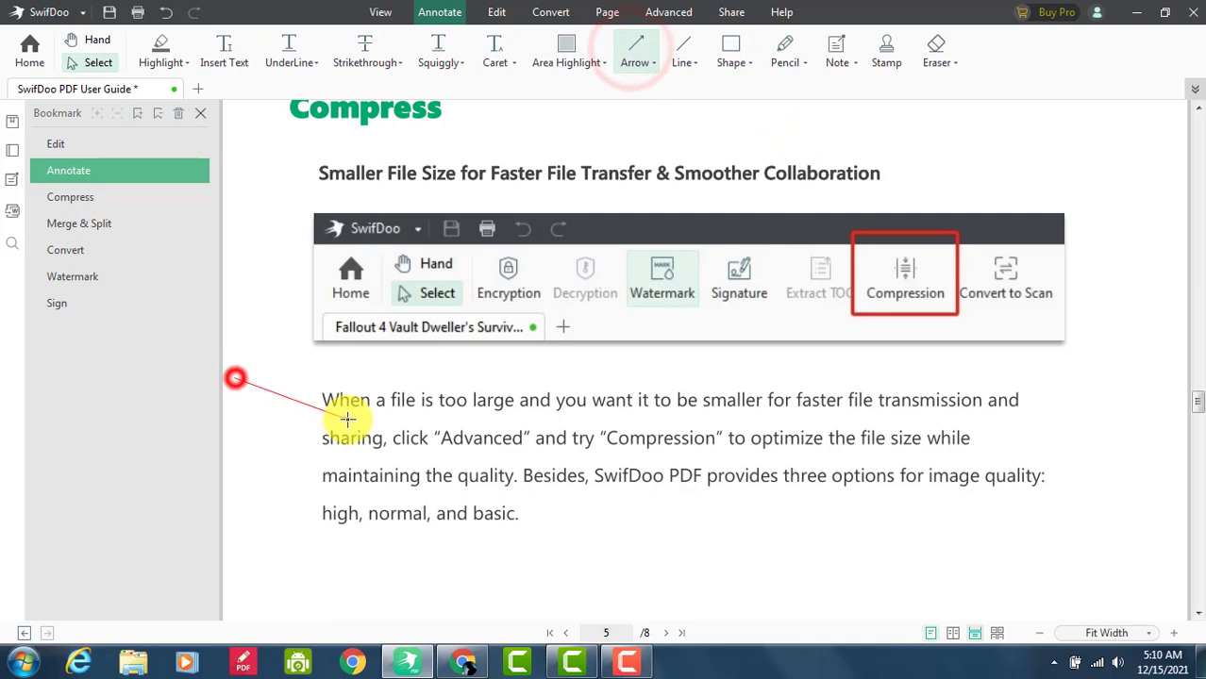
pyautogui.click(677, 59)
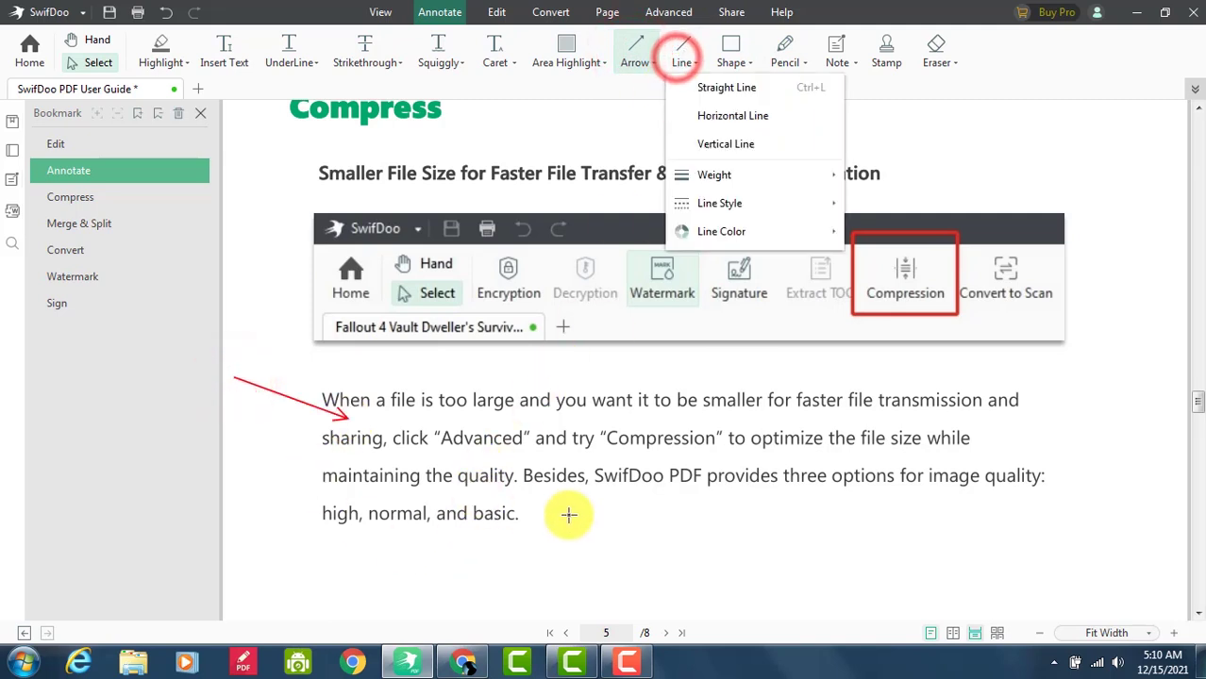
pyautogui.moveTo(572, 512); pyautogui.dragTo(850, 527)
pyautogui.click(785, 49)
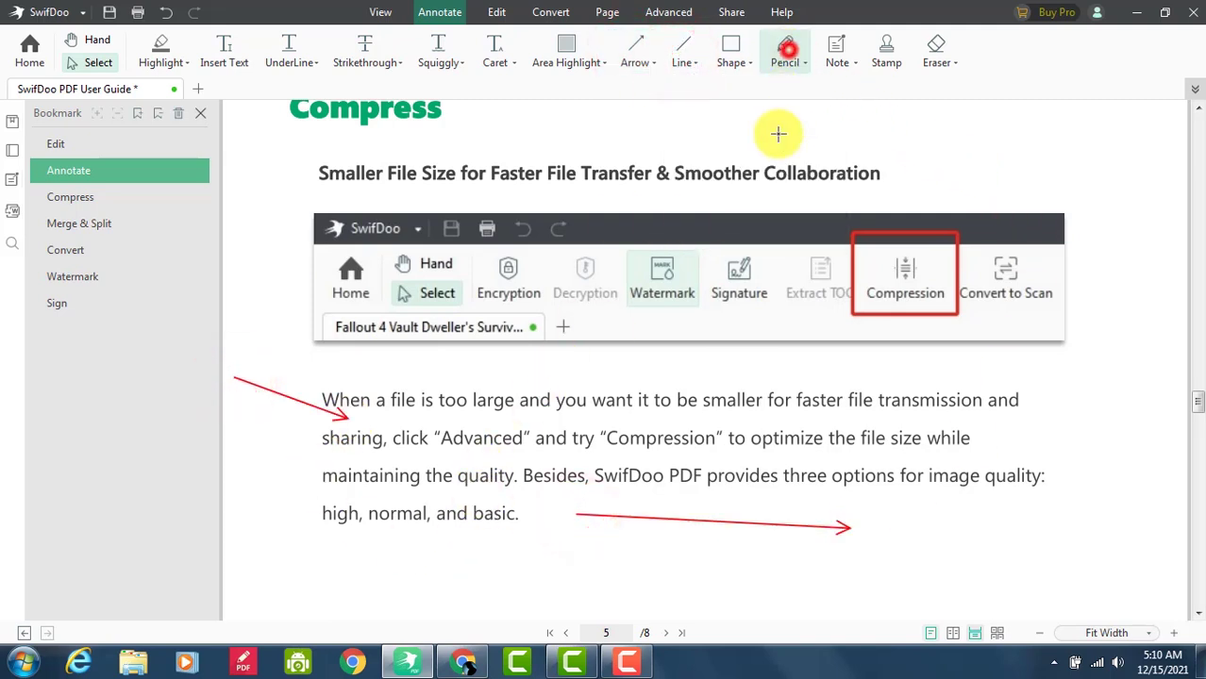
pyautogui.moveTo(715, 356); pyautogui.dragTo(935, 418)
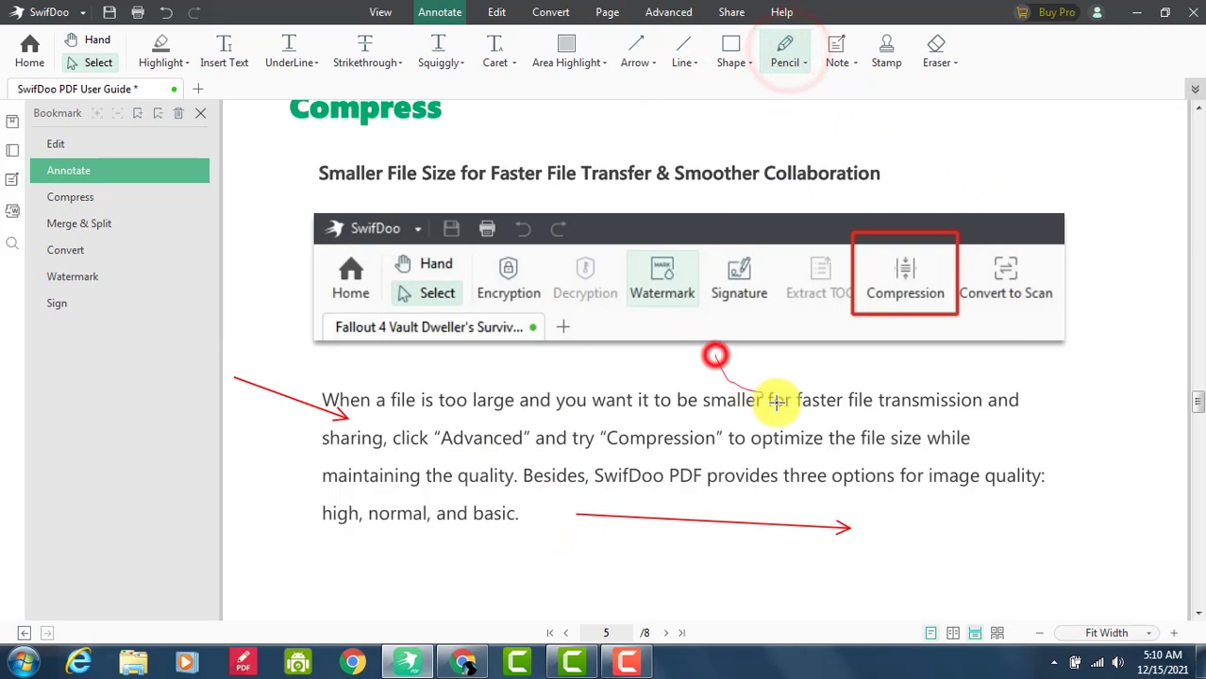
# Place a comment note beside the paragraph with some placeholder text, then close it
pyautogui.click(851, 54)
pyautogui.click(1036, 396)
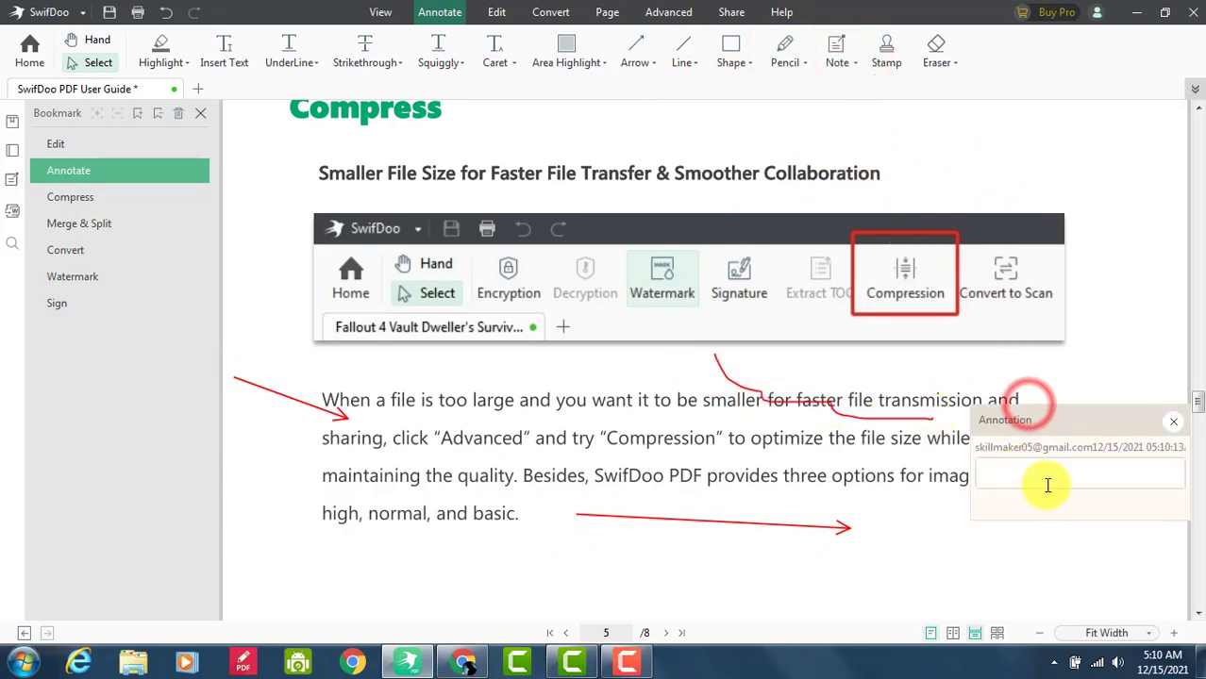
pyautogui.click(1045, 476)
pyautogui.write('SD')
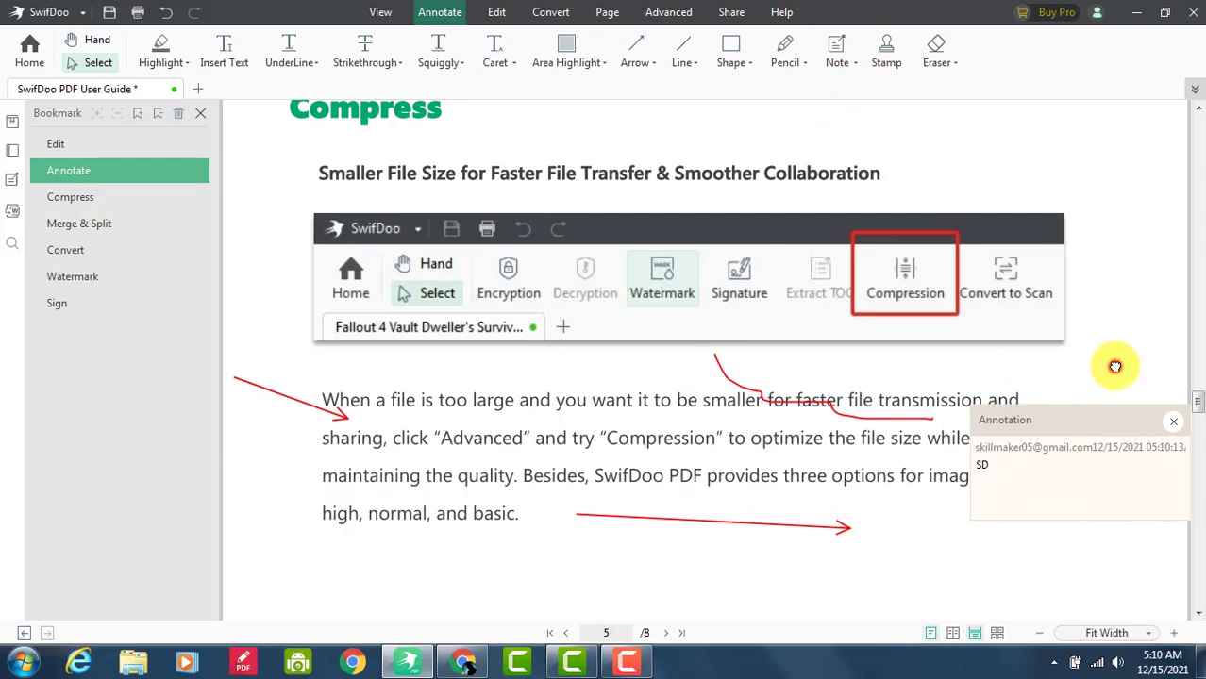
pyautogui.click(1050, 477)
pyautogui.write('dAD')
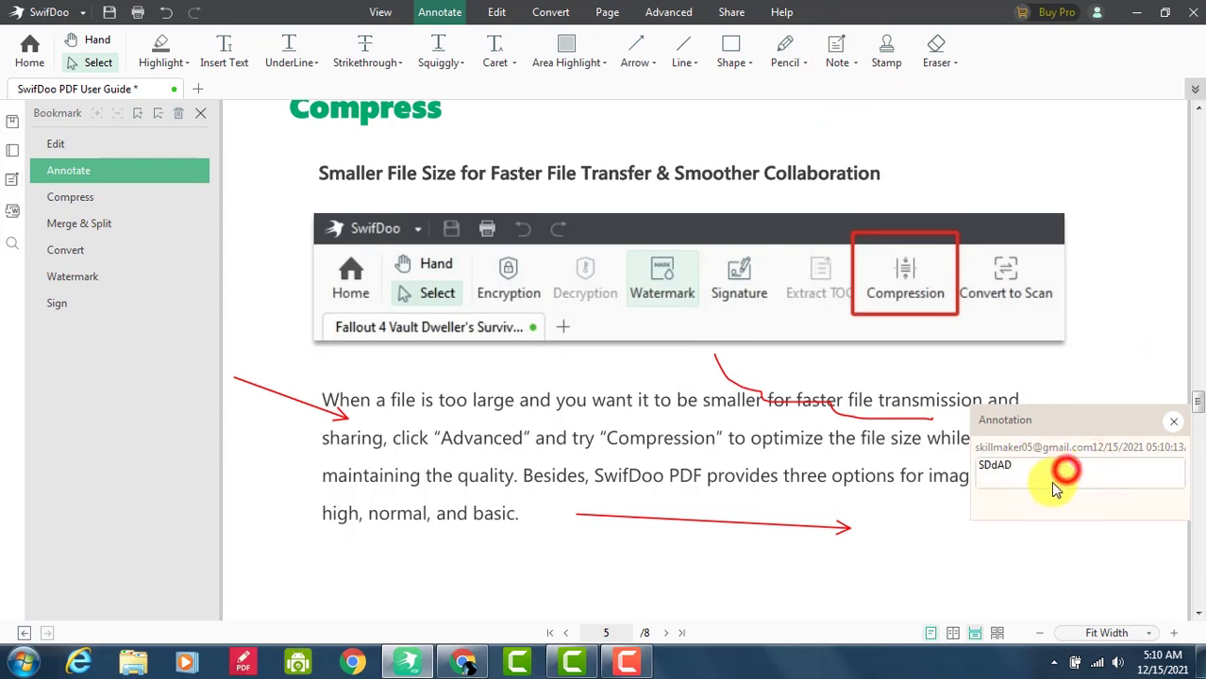
pyautogui.write('sddASSDDSAD')
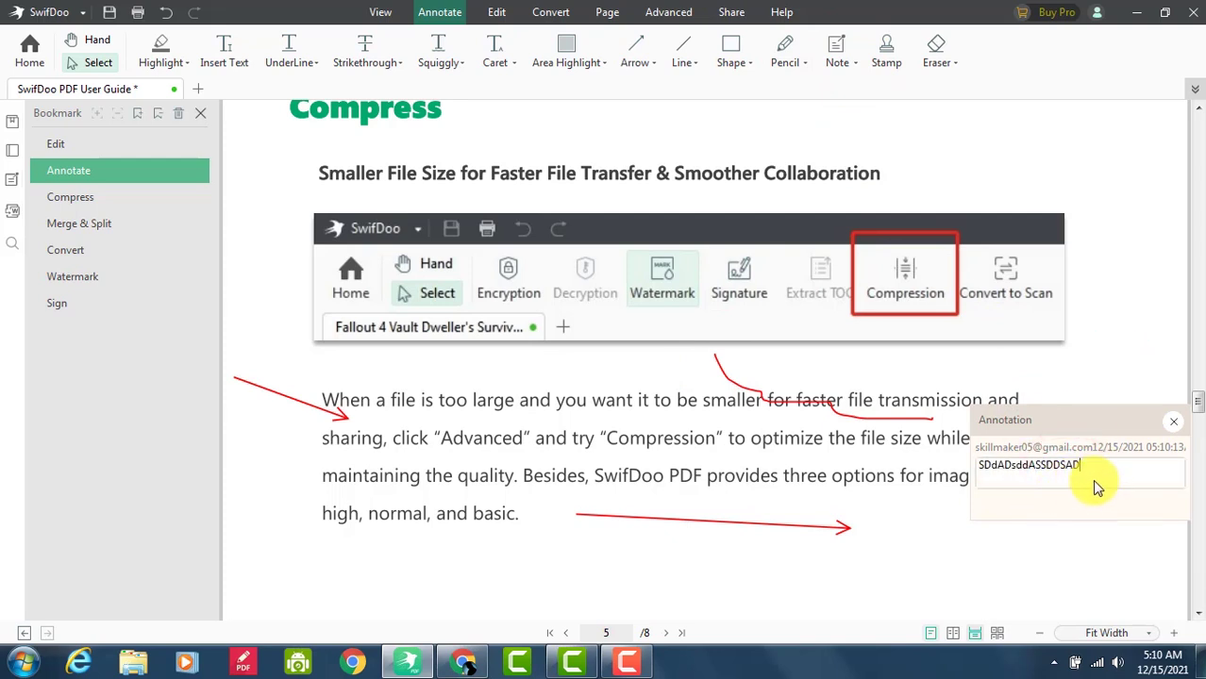
pyautogui.click(1169, 425)
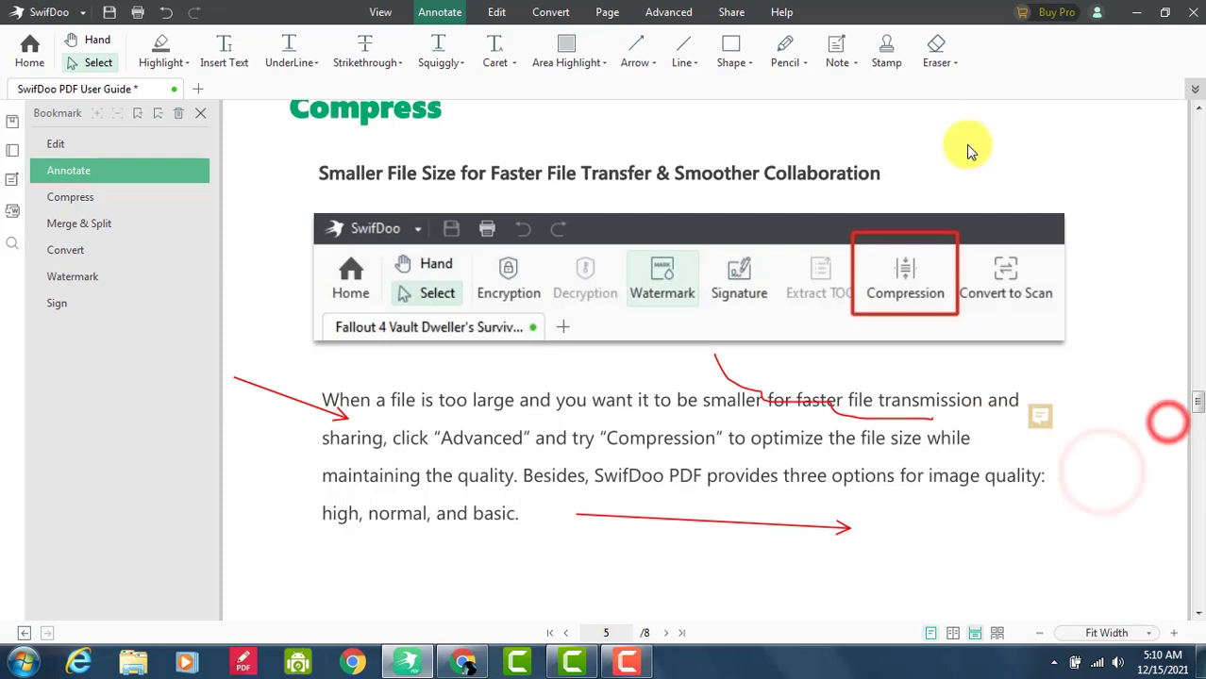
# Stamp Approved over the Compress paragraph and Not Approved beside the Merge & Split heading
pyautogui.click(892, 48)
pyautogui.click(910, 102)
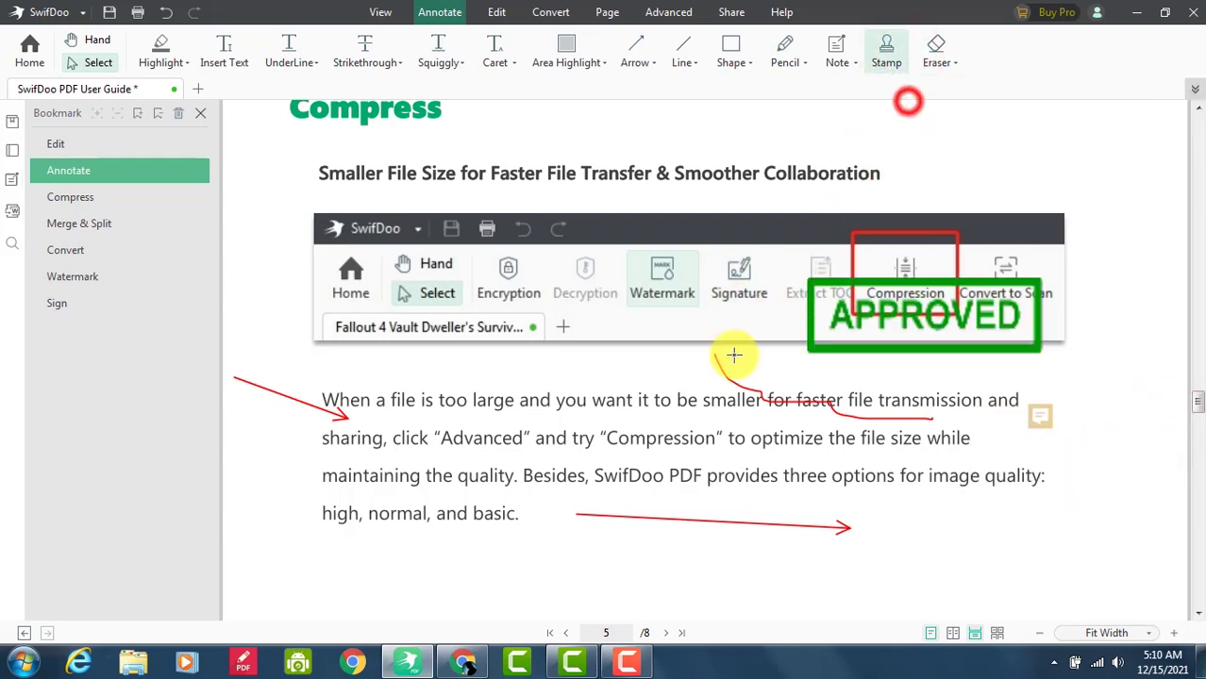
pyautogui.click(459, 346)
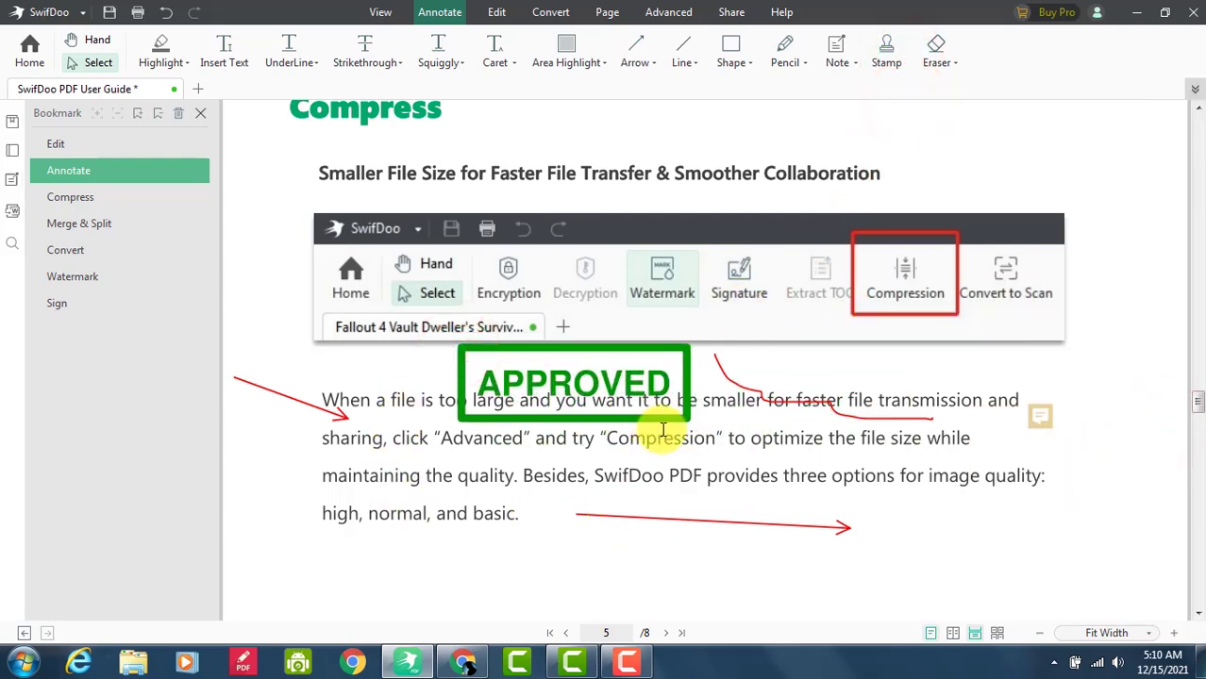
pyautogui.scroll(-3, 664, 429)
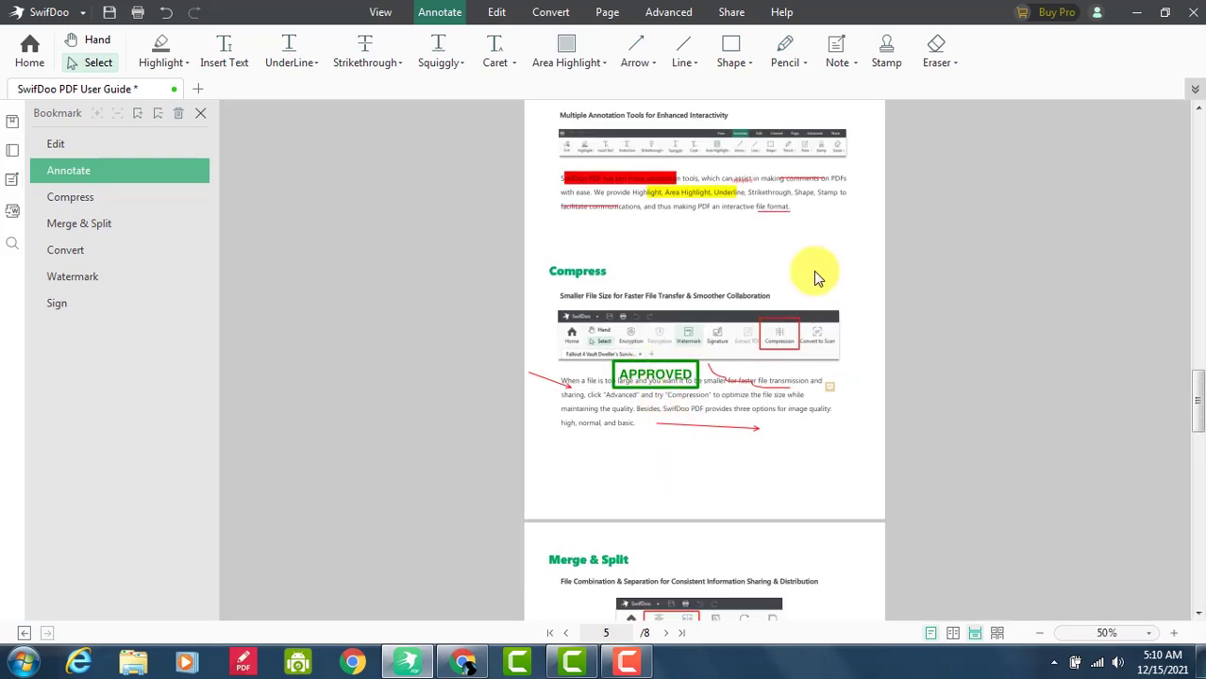
pyautogui.click(891, 47)
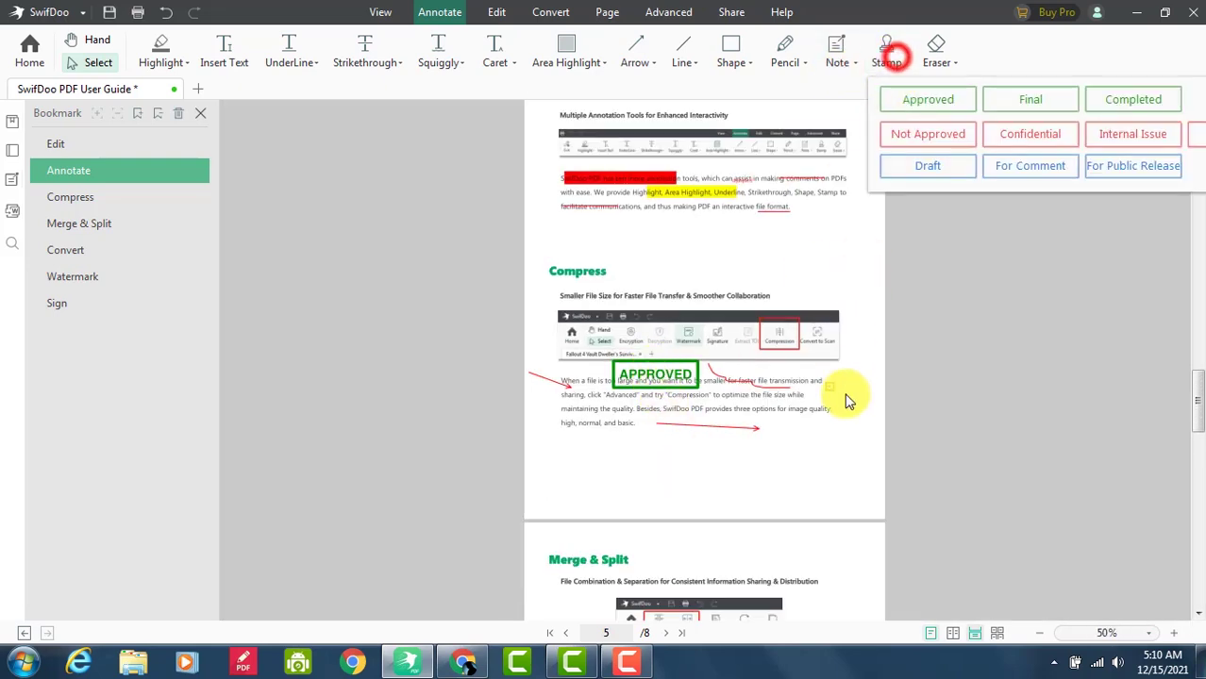
pyautogui.click(963, 137)
pyautogui.click(756, 538)
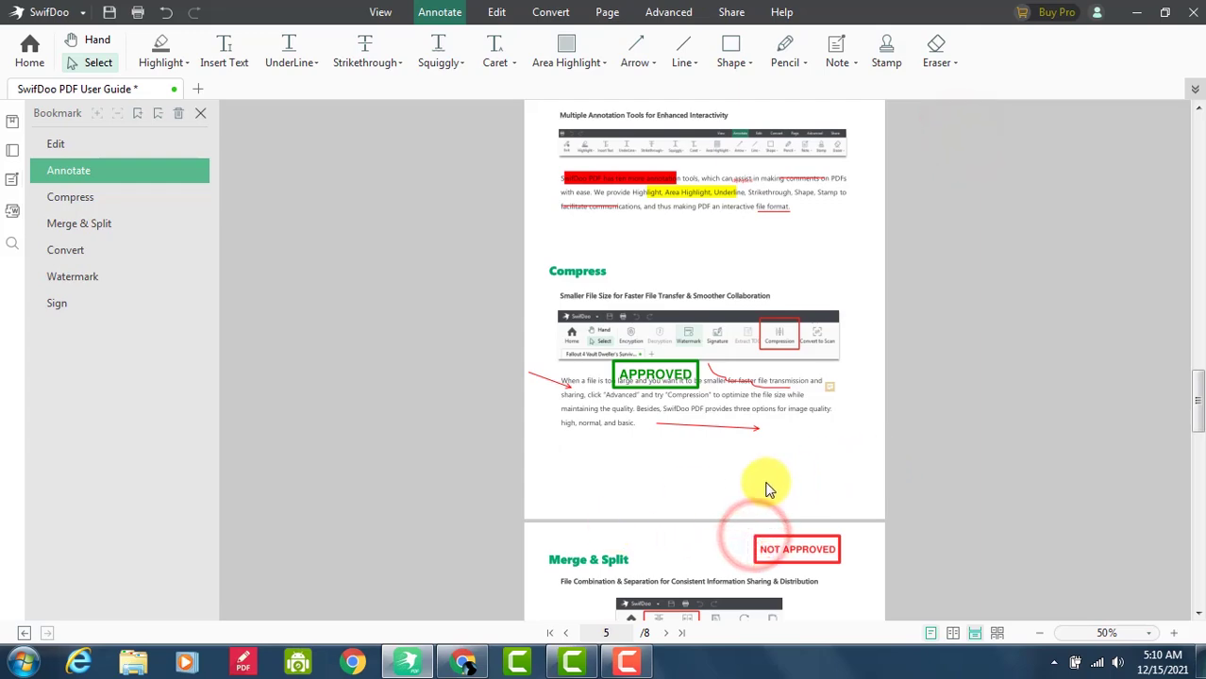
pyautogui.scroll(-3, 773, 486)
pyautogui.scroll(-1, 748, 431)
pyautogui.scroll(3, 748, 434)
pyautogui.scroll(2, 849, 236)
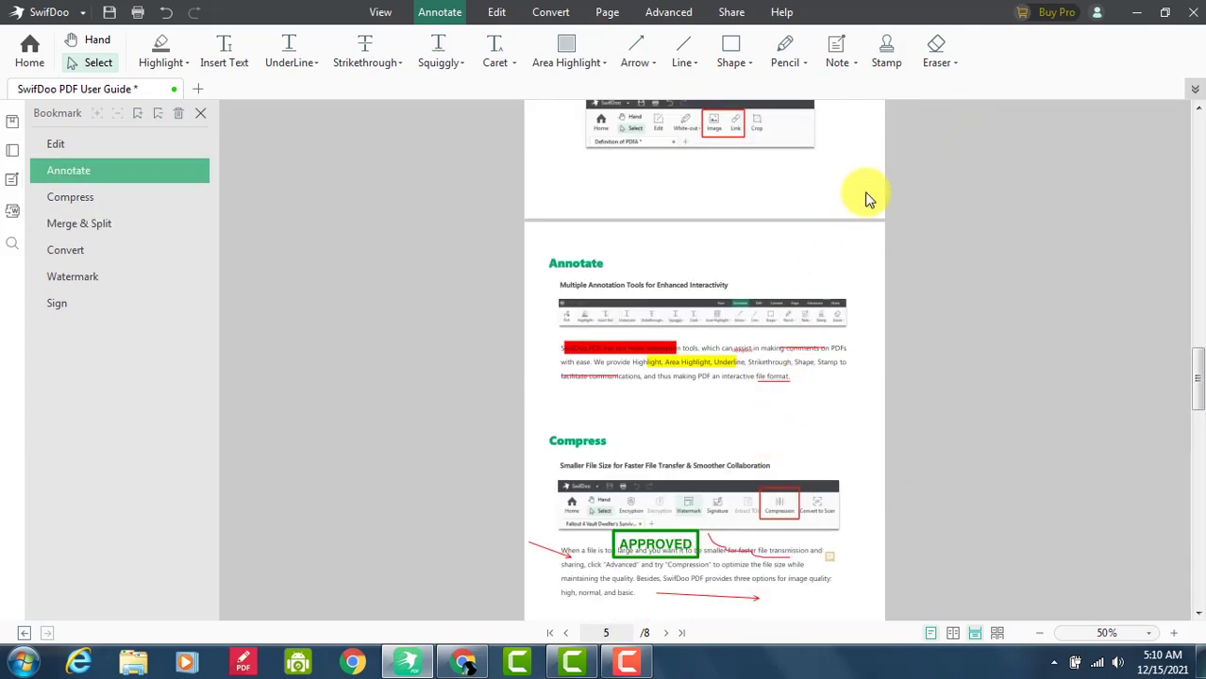
pyautogui.scroll(-1, 844, 236)
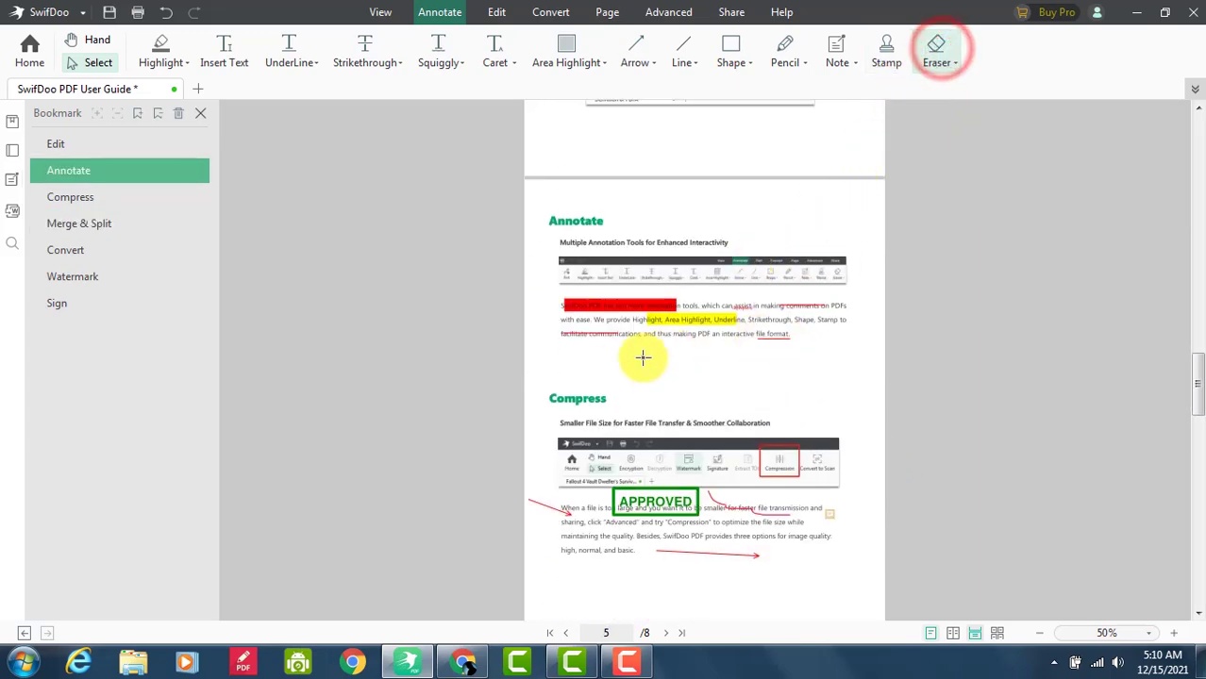
# Pick the Eraser, use the Compress bookmark to reach the Not Approved stamp, then bring up Advanced tools
pyautogui.click(574, 410)
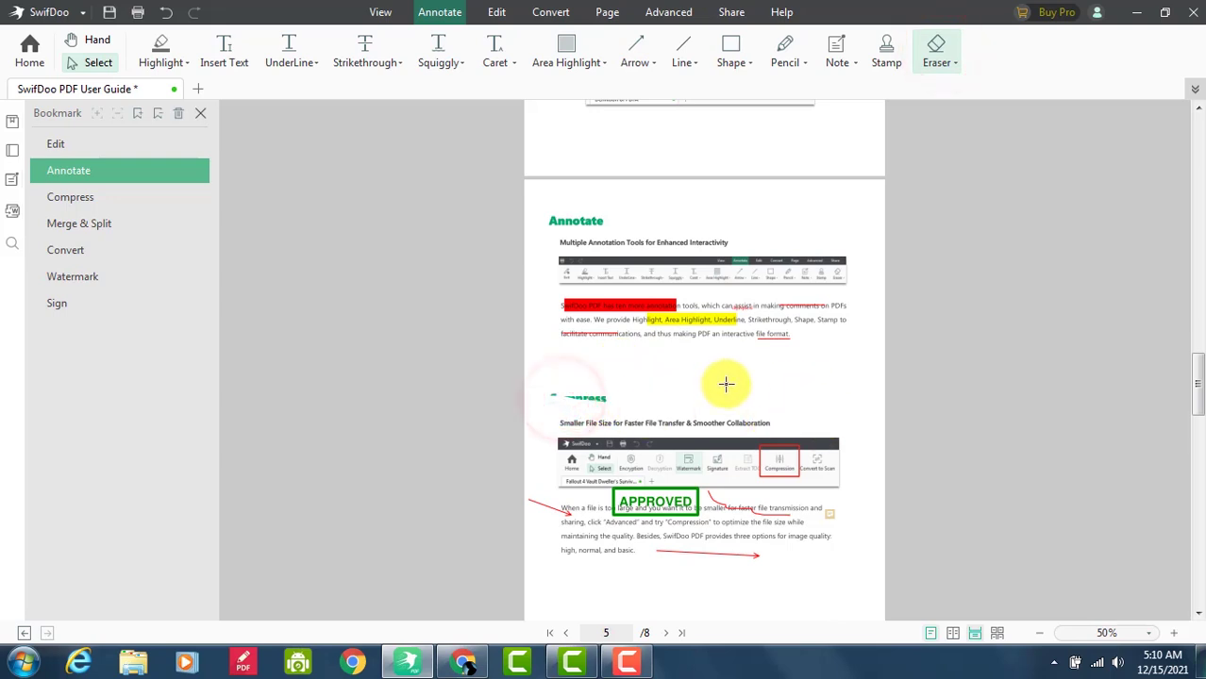
pyautogui.scroll(-1, 731, 388)
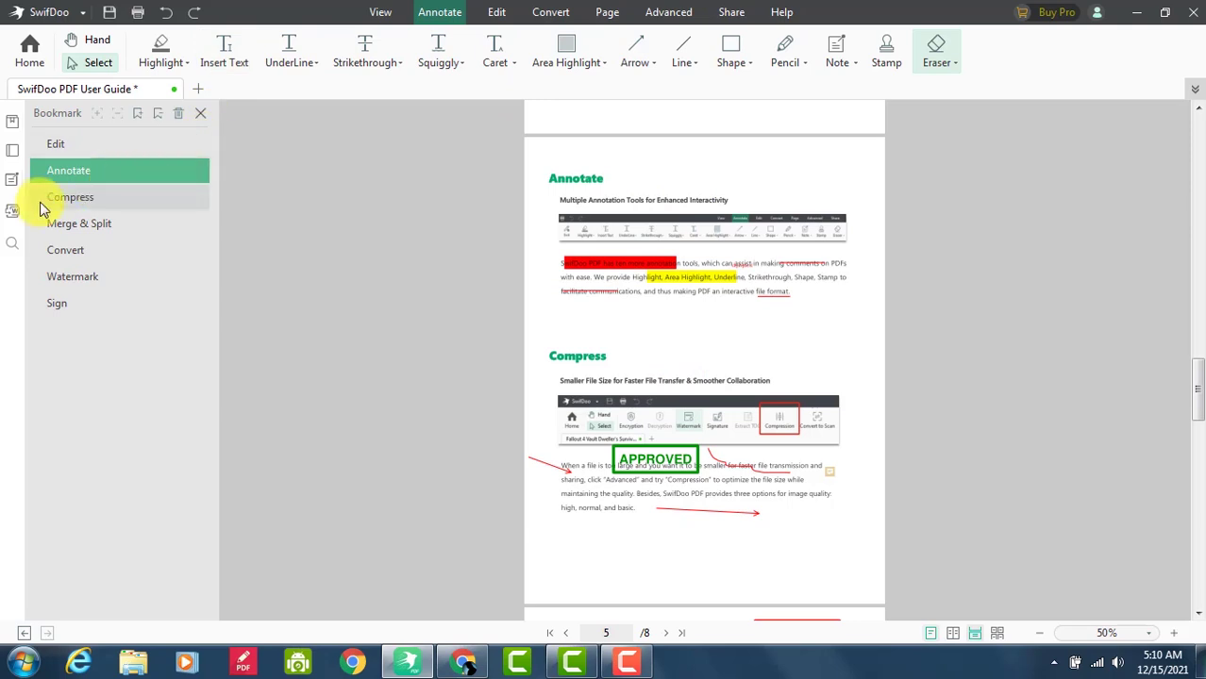
pyautogui.click(64, 203)
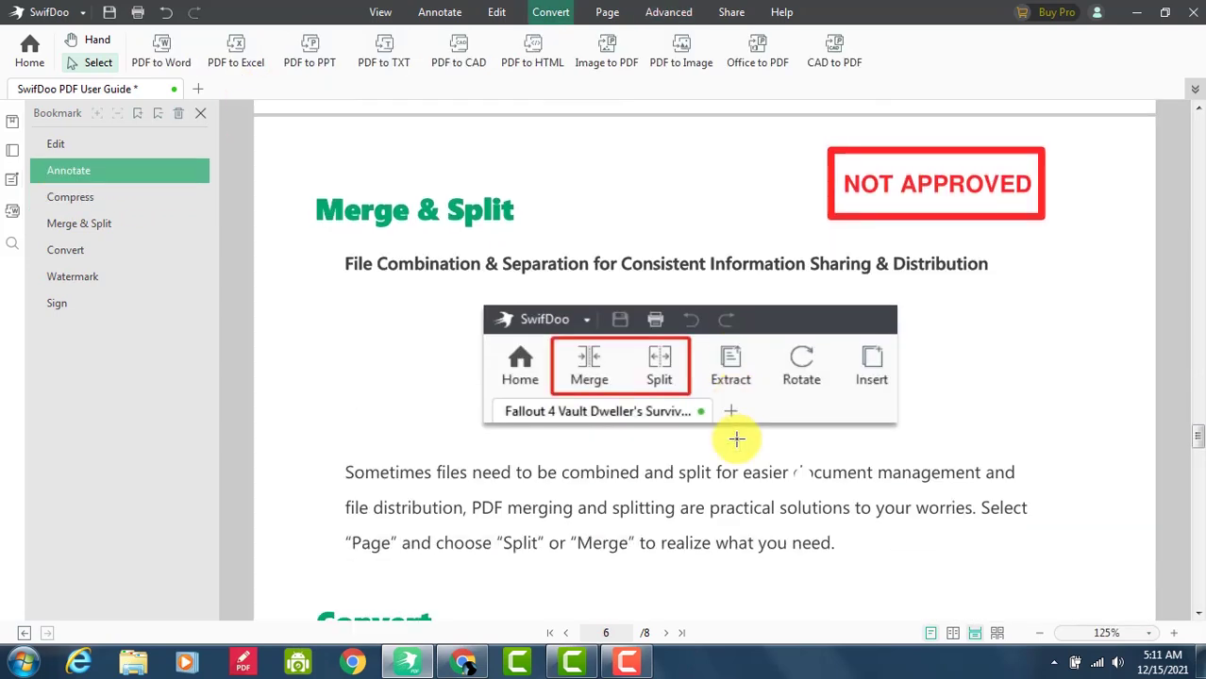
pyautogui.scroll(-1, 737, 439)
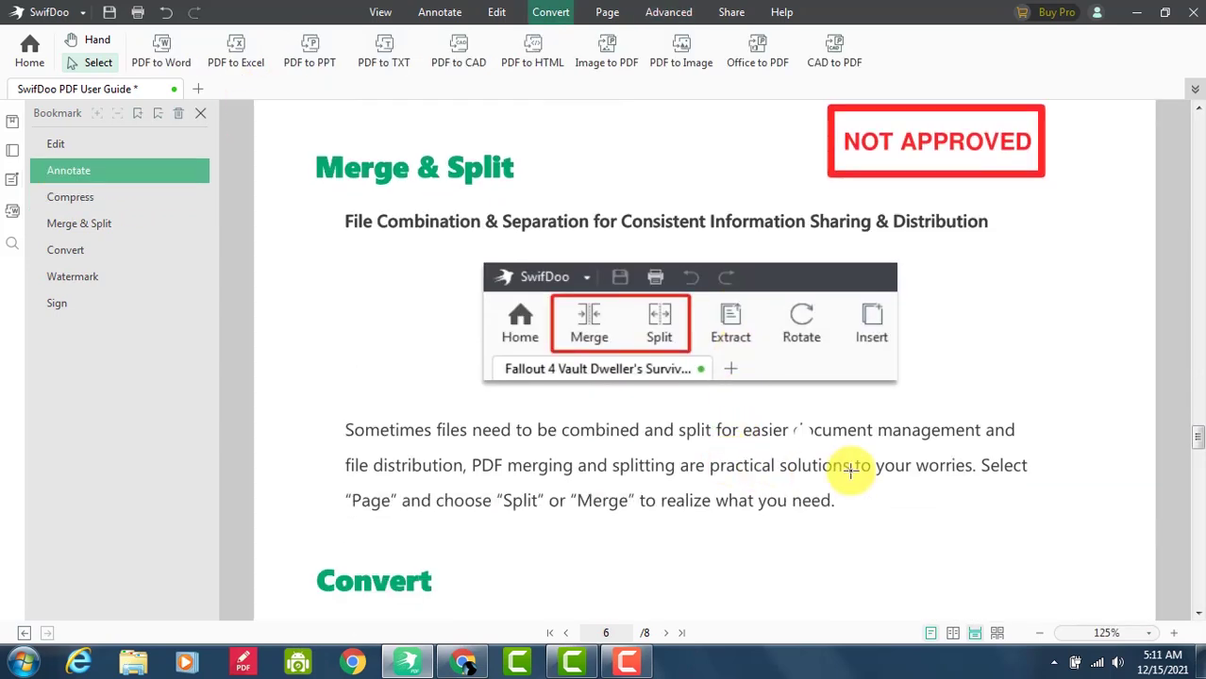
pyautogui.scroll(-3, 837, 469)
pyautogui.scroll(4, 838, 469)
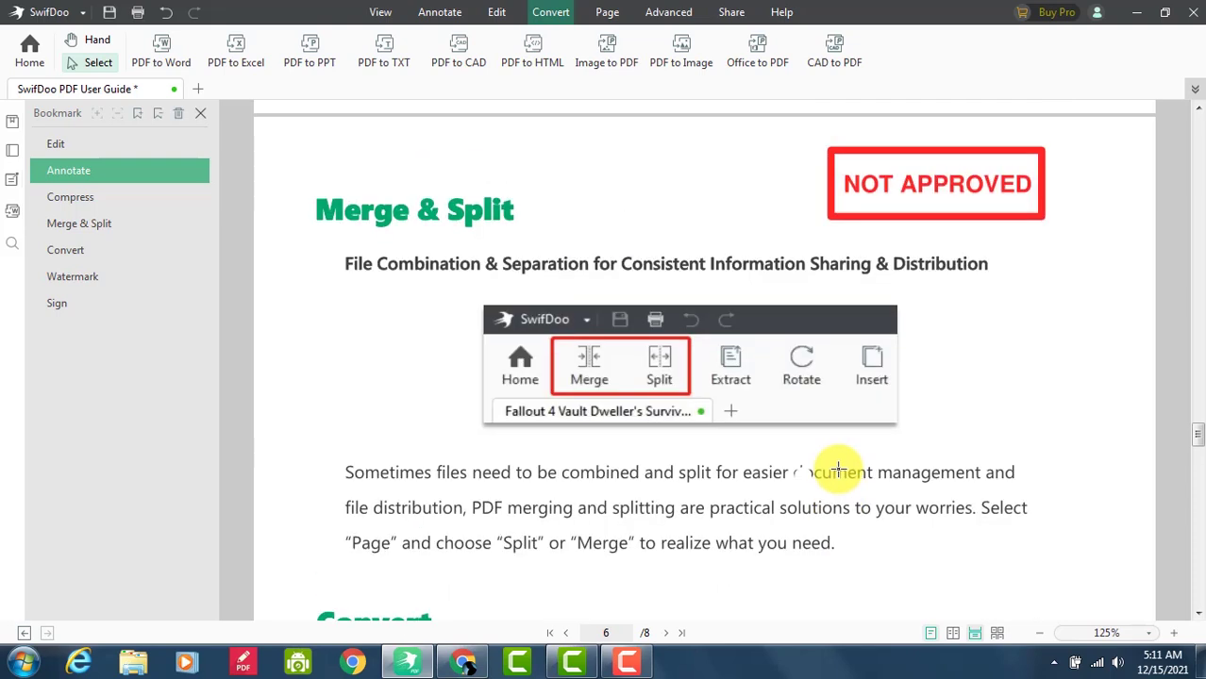
pyautogui.click(668, 13)
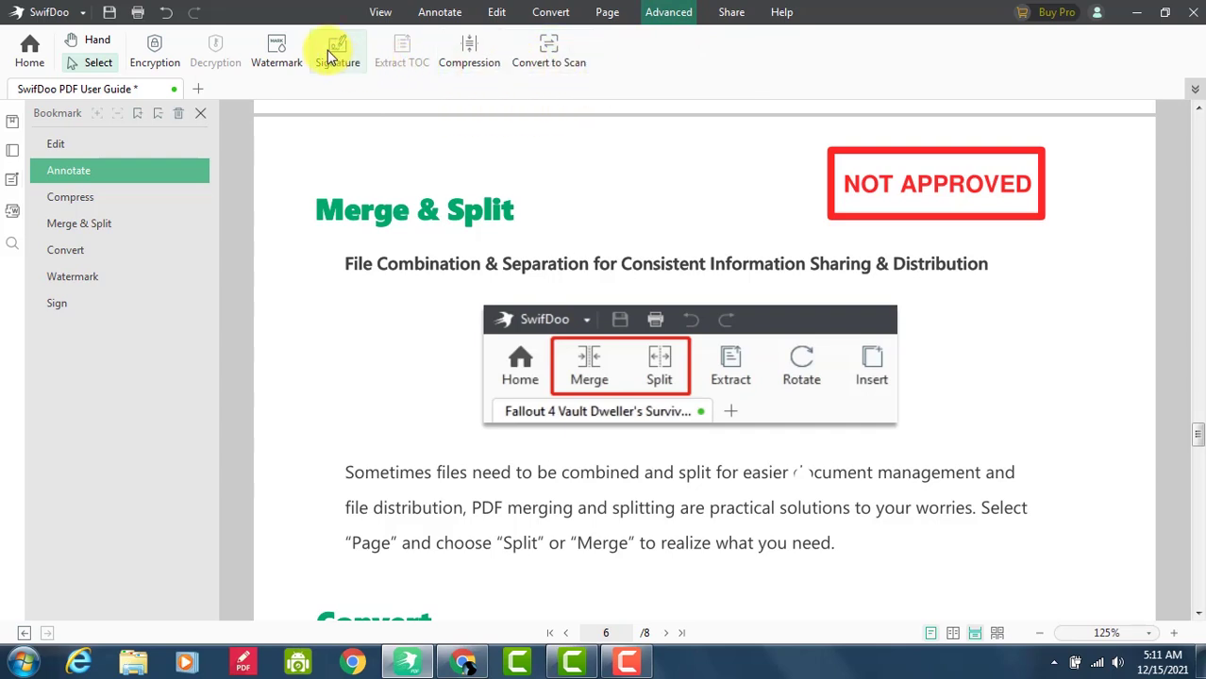
# Add a custom 'SM TV' watermark: size 24, red, 45° rotation, 50% opacity, on all pages
pyautogui.click(270, 53)
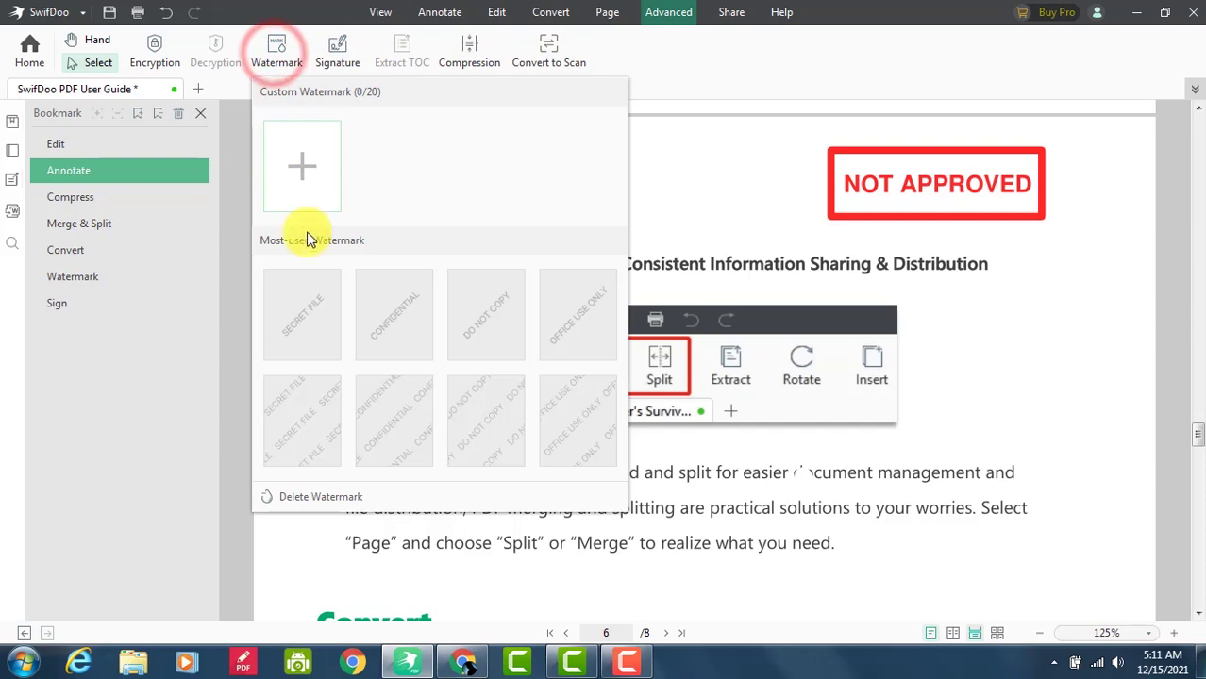
pyautogui.click(302, 167)
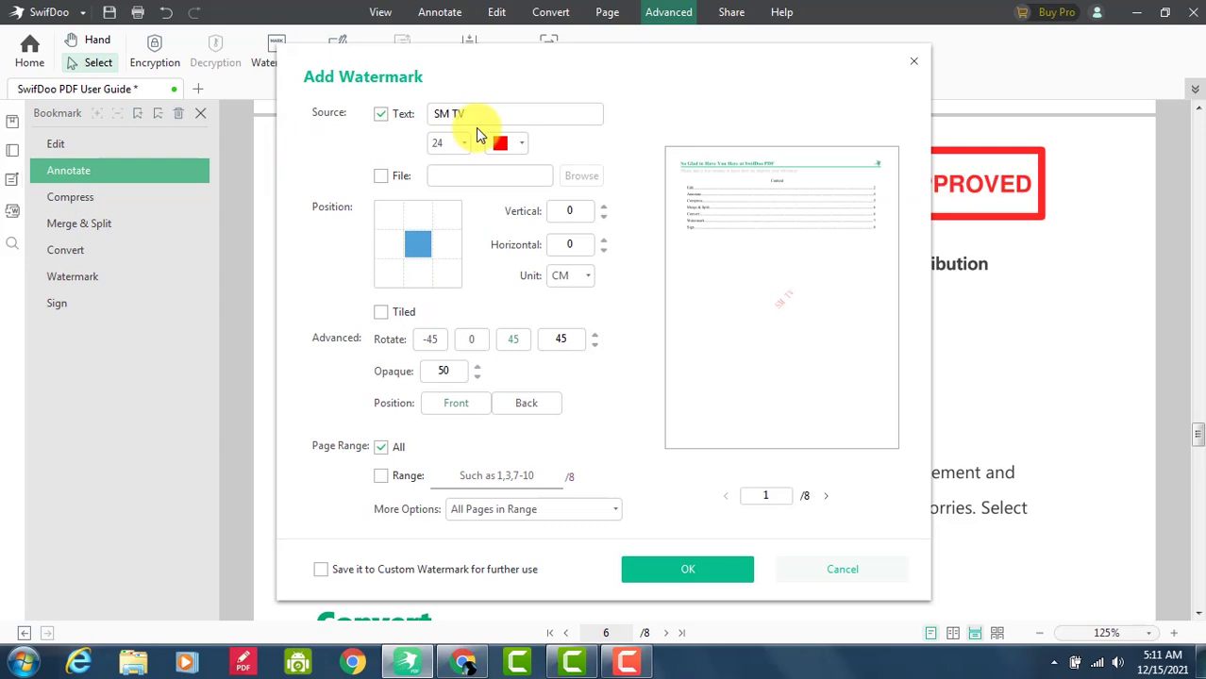
pyautogui.click(649, 569)
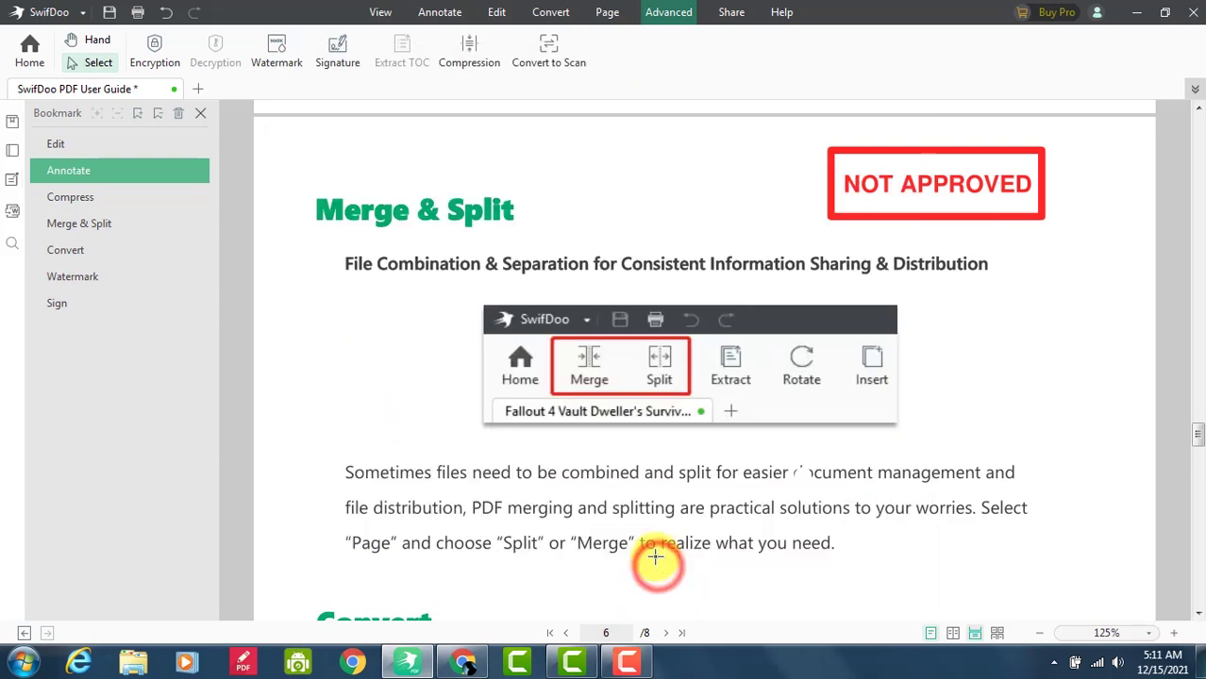
pyautogui.click(350, 332)
# Scroll up and down through the guide to review the current page
pyautogui.click(1013, 367)
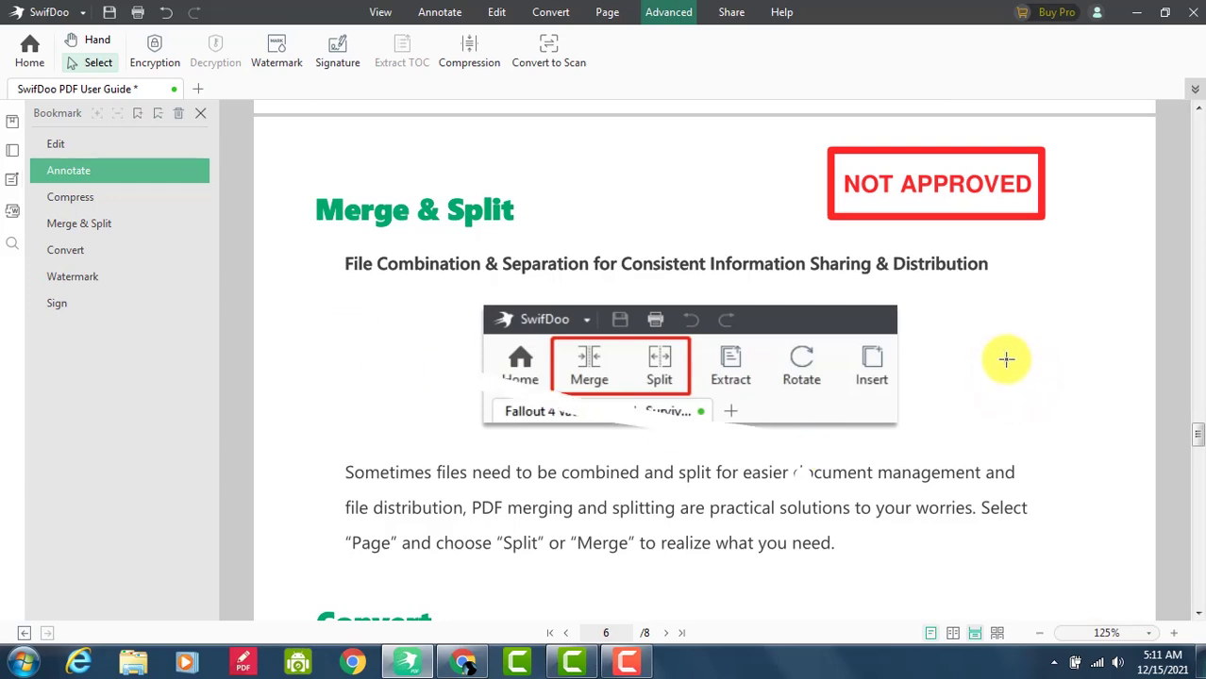
pyautogui.scroll(-2, 586, 355)
pyautogui.scroll(2, 586, 354)
pyautogui.scroll(2, 586, 355)
pyautogui.scroll(2, 588, 357)
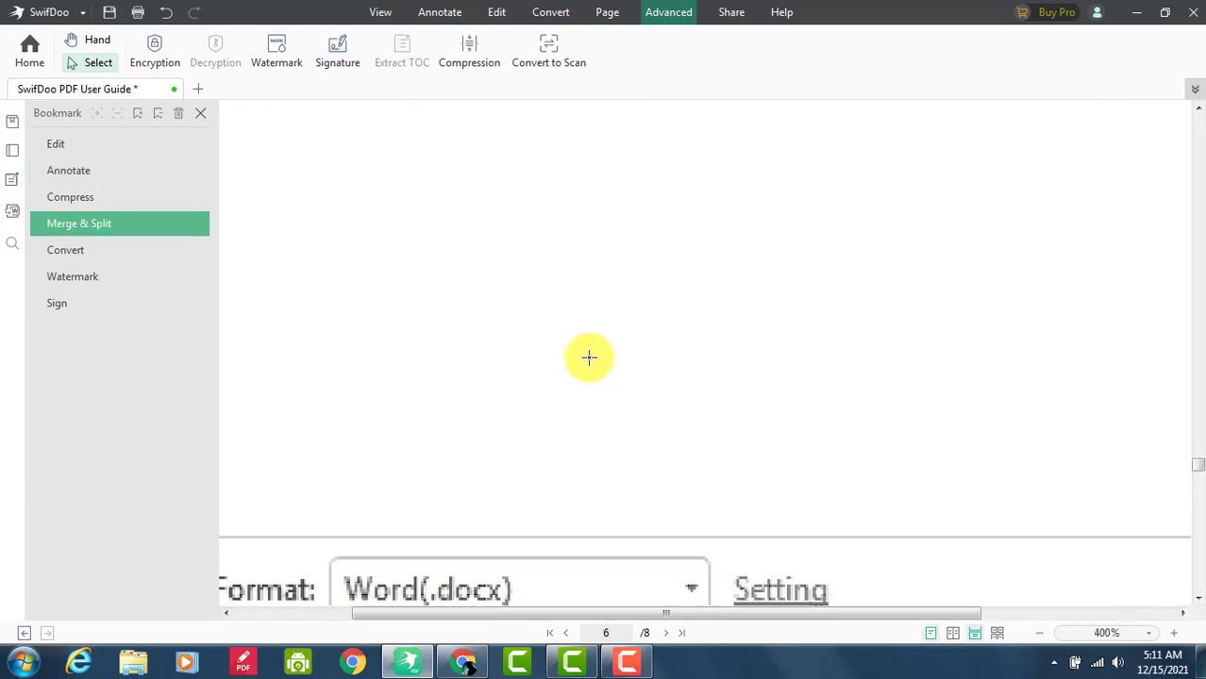
pyautogui.scroll(-3, 589, 357)
pyautogui.scroll(2, 740, 240)
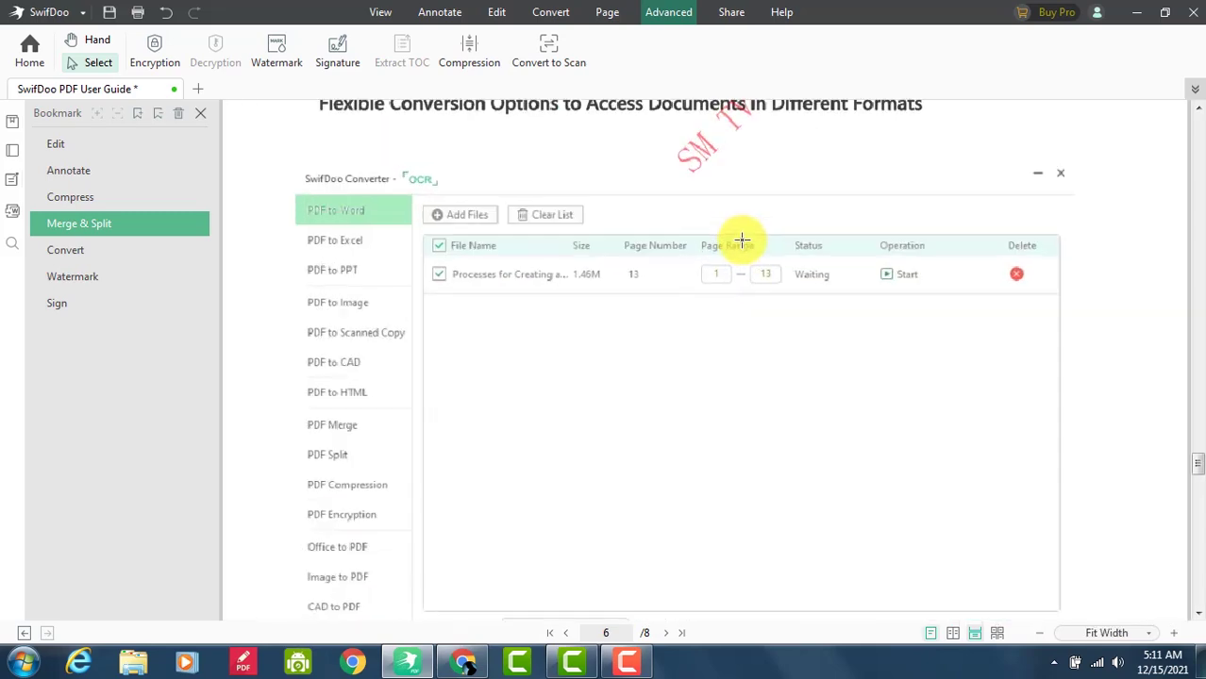
pyautogui.scroll(1, 742, 240)
pyautogui.scroll(1, 752, 154)
pyautogui.scroll(-2, 821, 228)
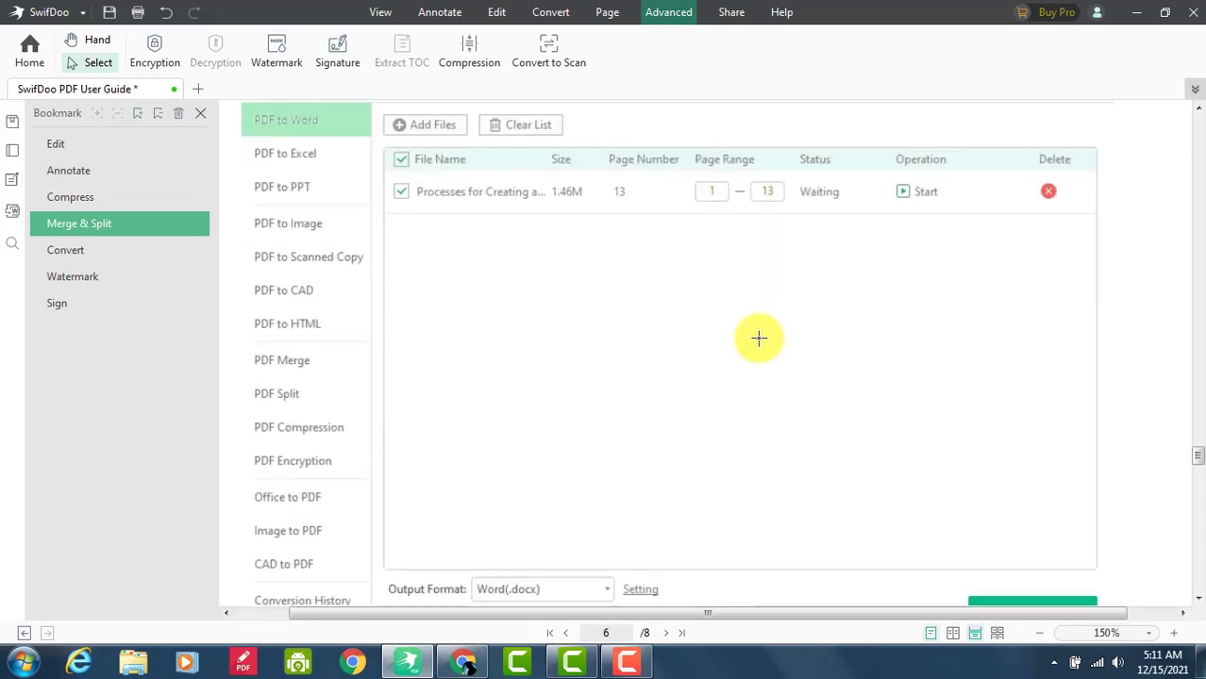
pyautogui.scroll(-4, 758, 336)
pyautogui.scroll(-2, 762, 329)
pyautogui.scroll(-4, 761, 320)
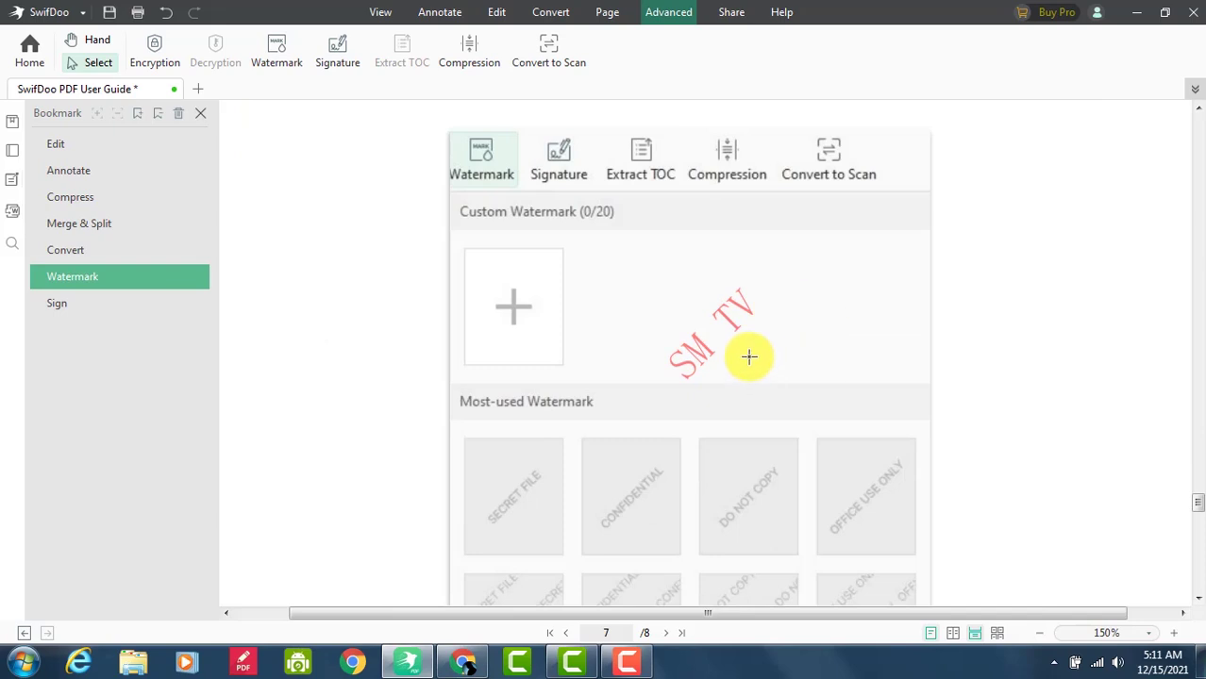
pyautogui.scroll(-3, 753, 351)
pyautogui.scroll(2, 761, 340)
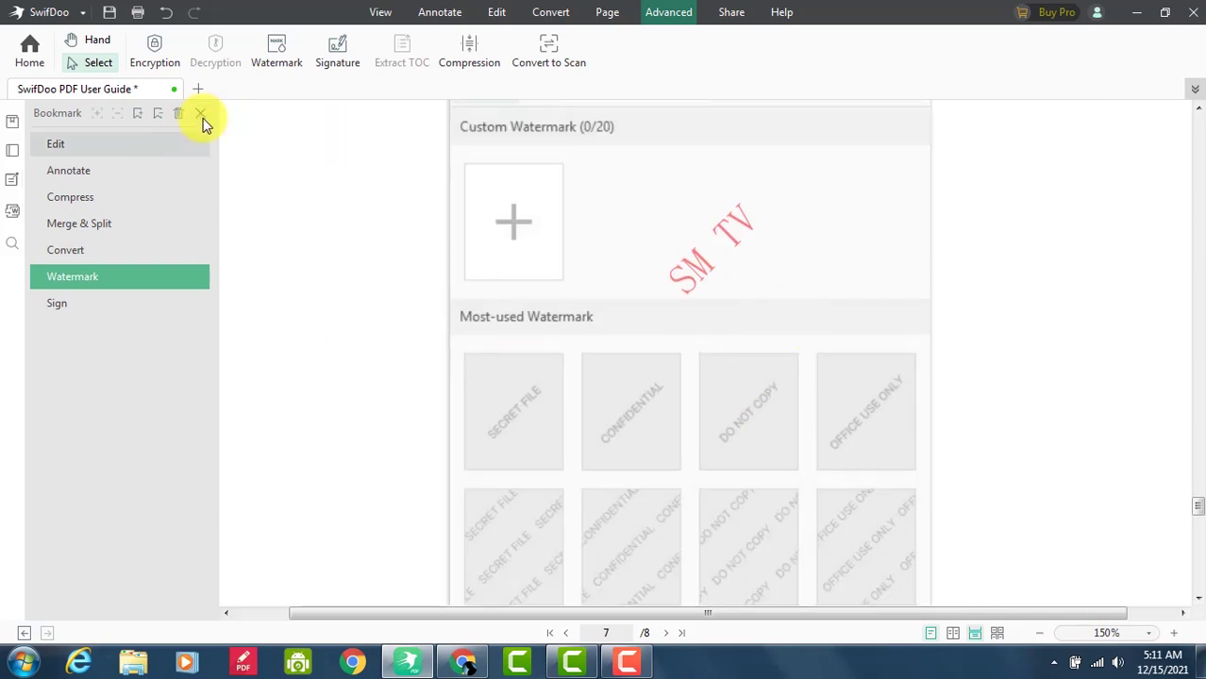
# Remove all existing watermarks and apply the diagonal SECRET FILE watermark instead
pyautogui.click(275, 49)
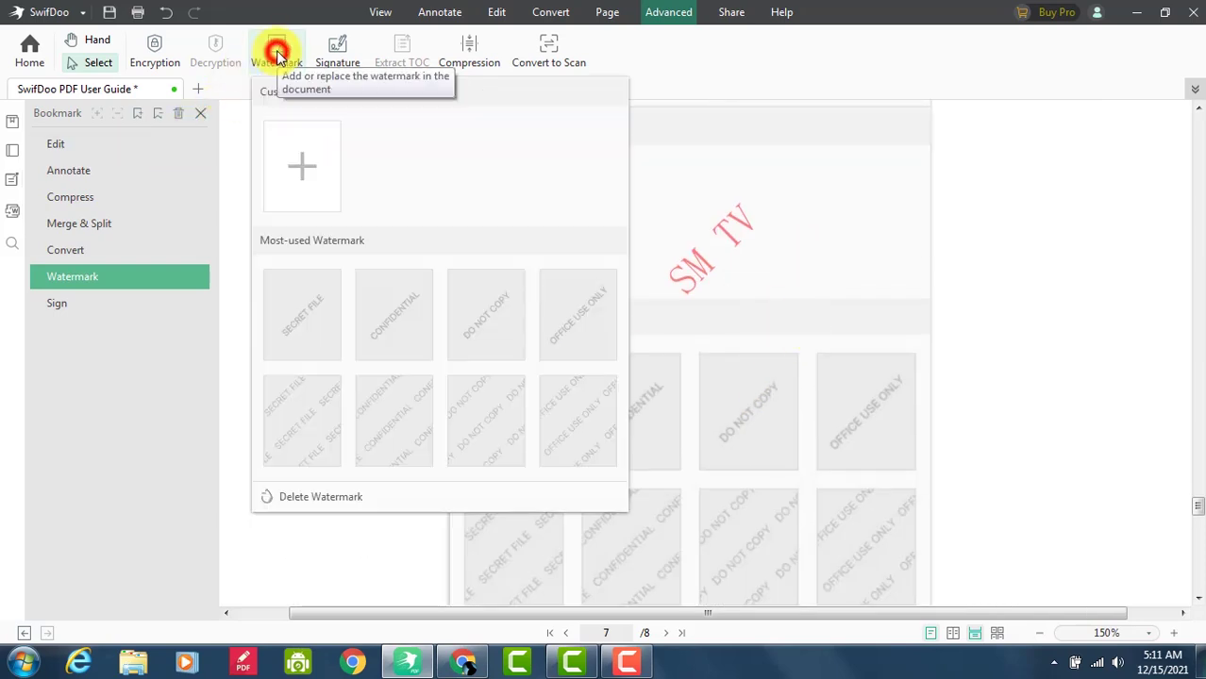
pyautogui.click(306, 497)
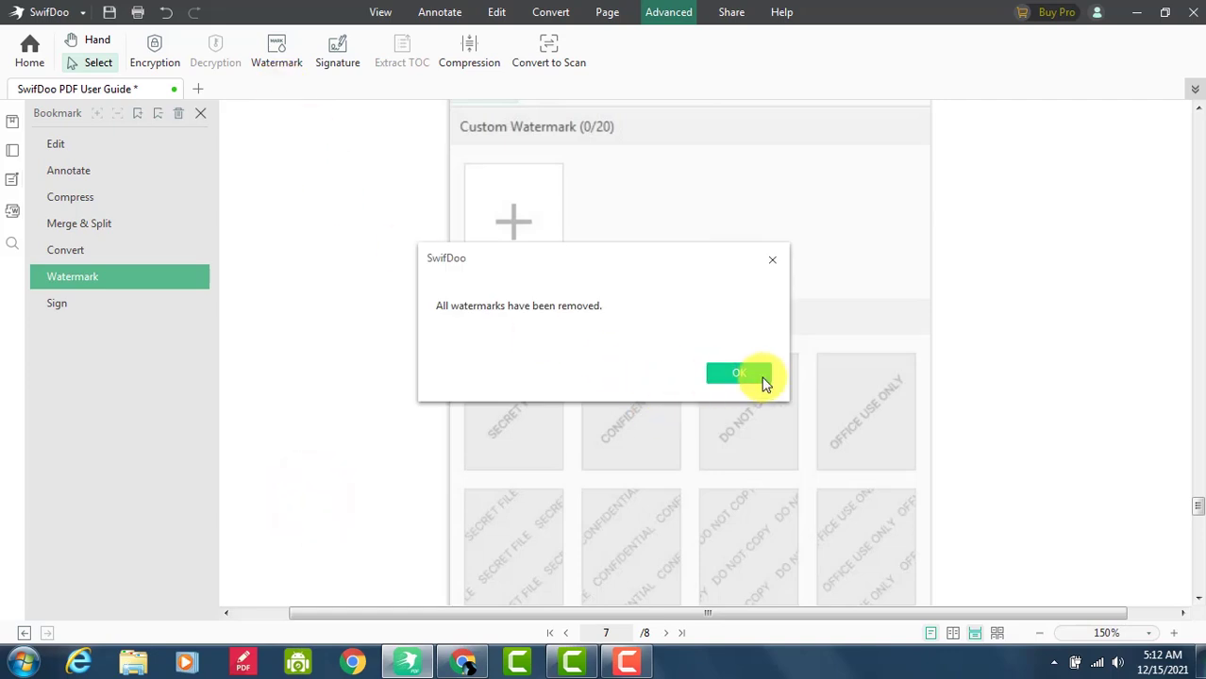
pyautogui.click(739, 373)
pyautogui.click(283, 52)
pyautogui.click(293, 316)
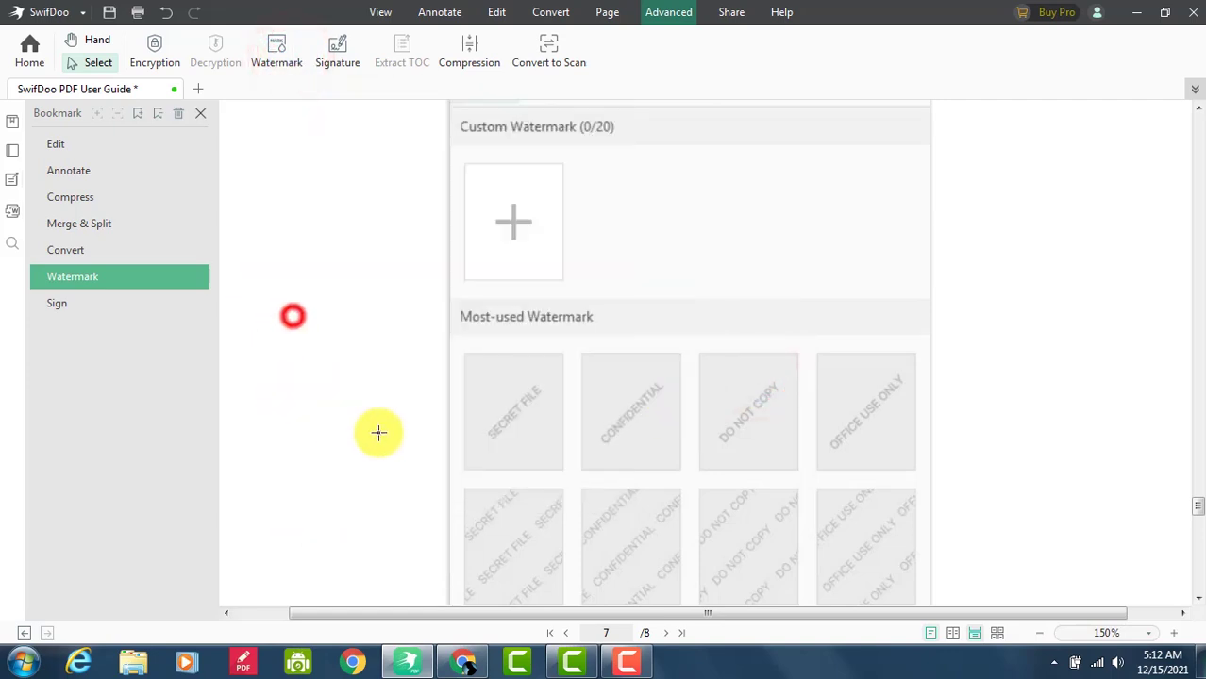
# Jump to the Merge & Split section using its bookmark
pyautogui.scroll(-2, 927, 312)
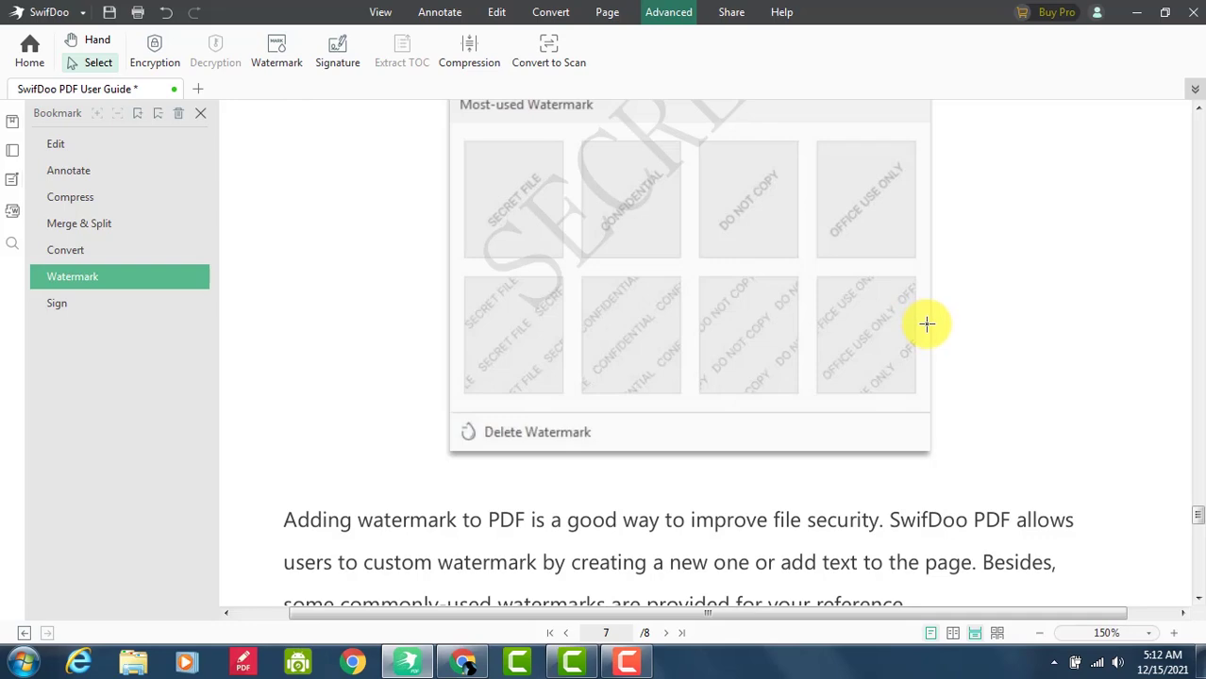
pyautogui.scroll(1, 934, 326)
pyautogui.scroll(-3, 948, 328)
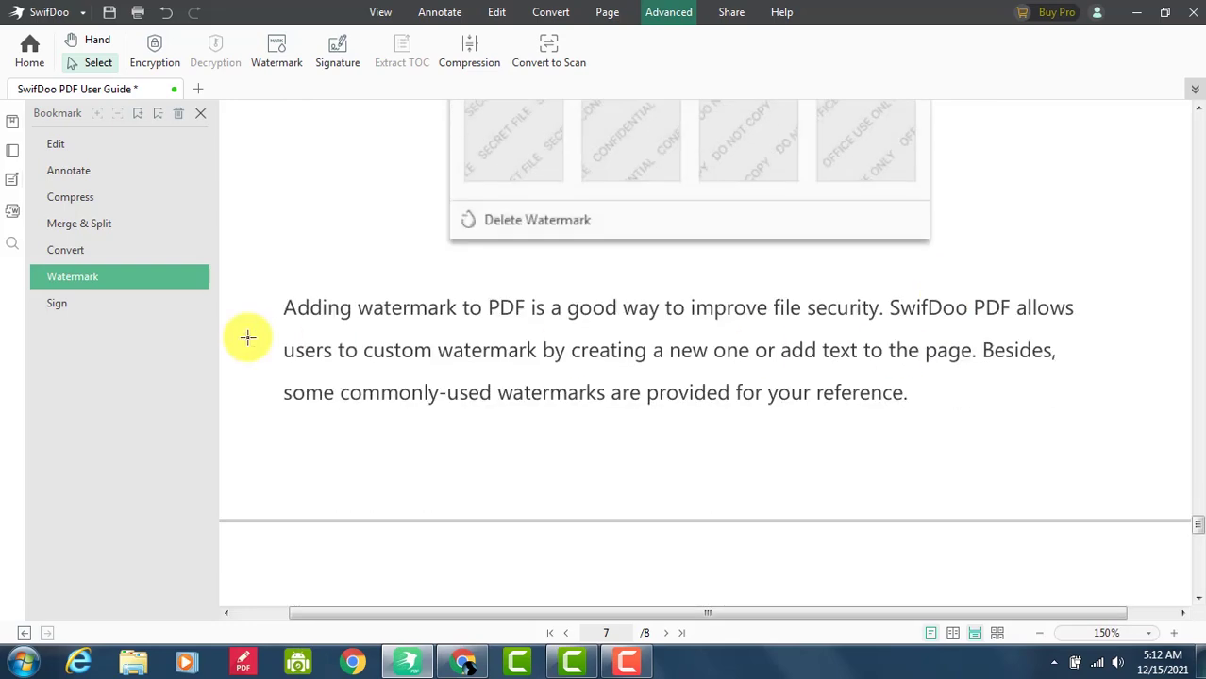
pyautogui.click(90, 231)
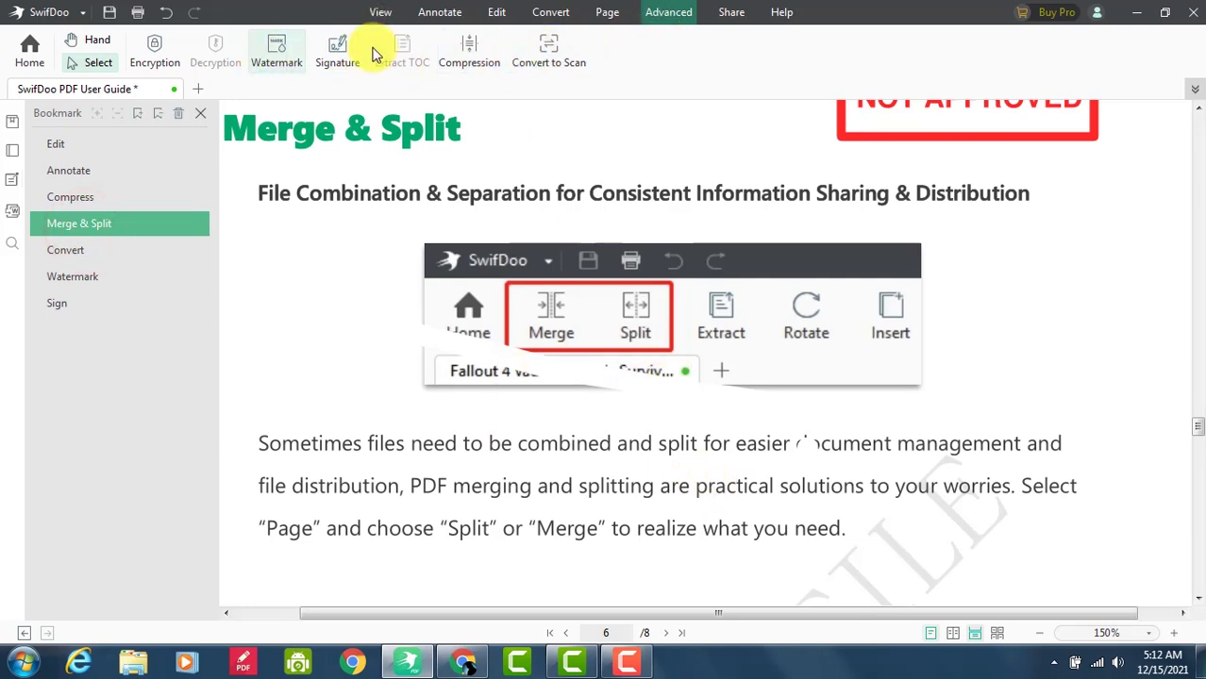
pyautogui.click(549, 15)
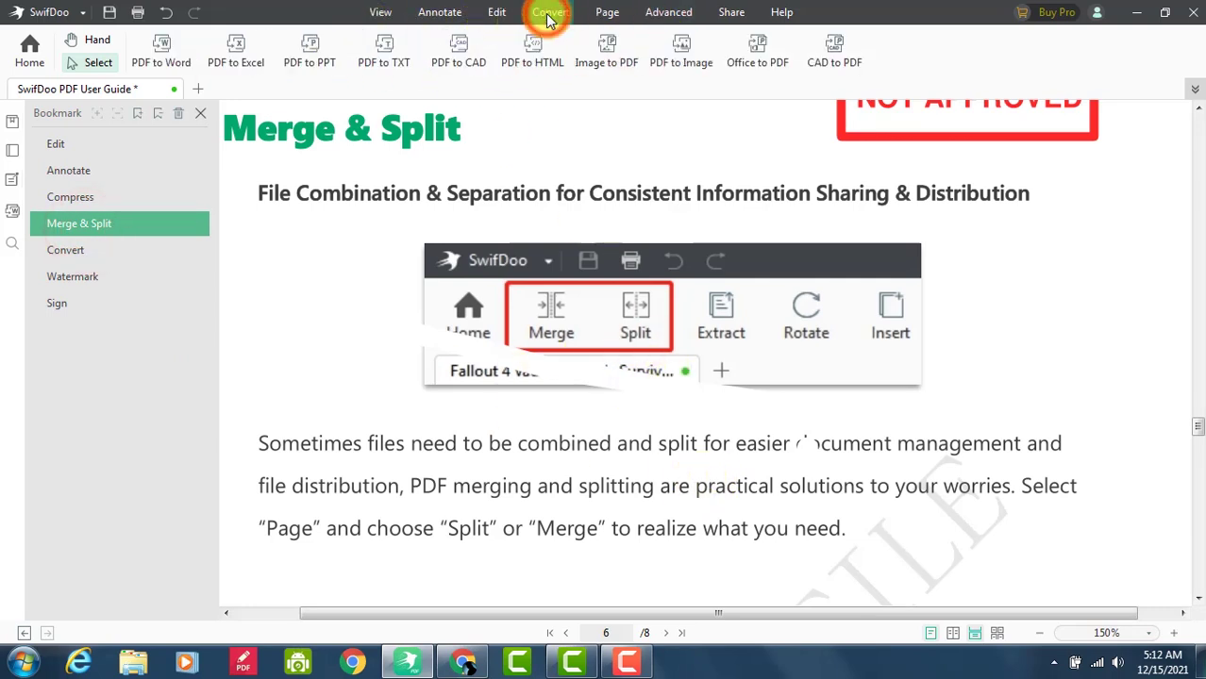
pyautogui.click(606, 13)
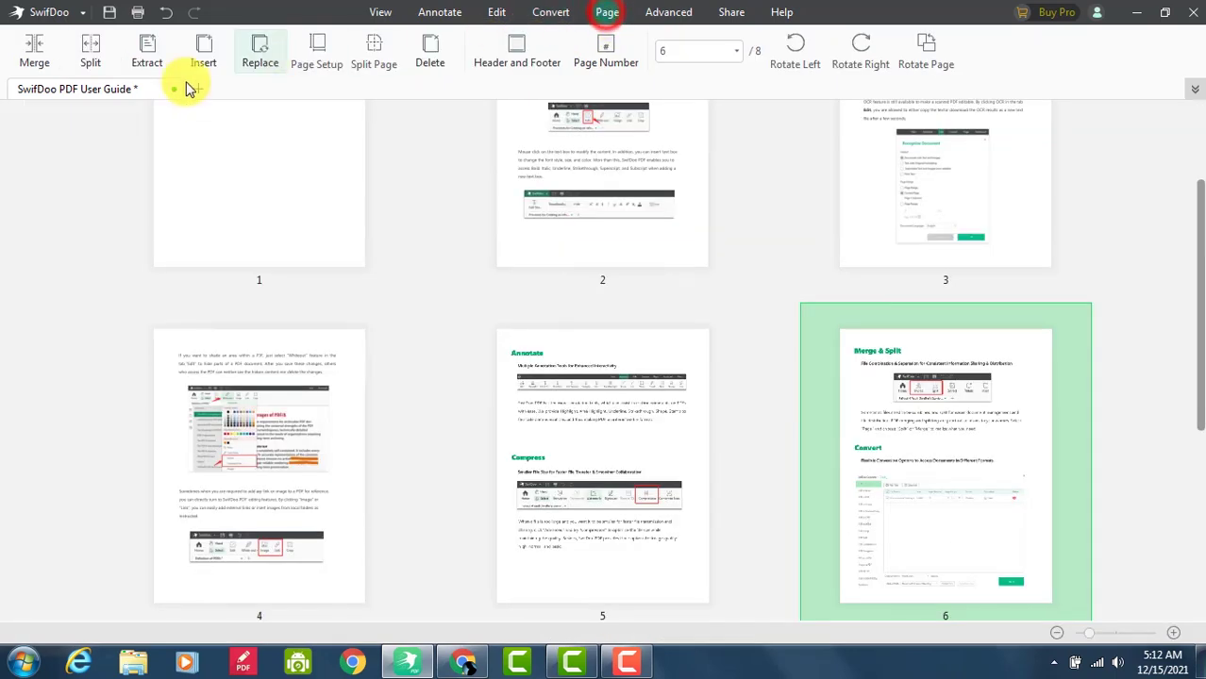
pyautogui.scroll(-2, 728, 422)
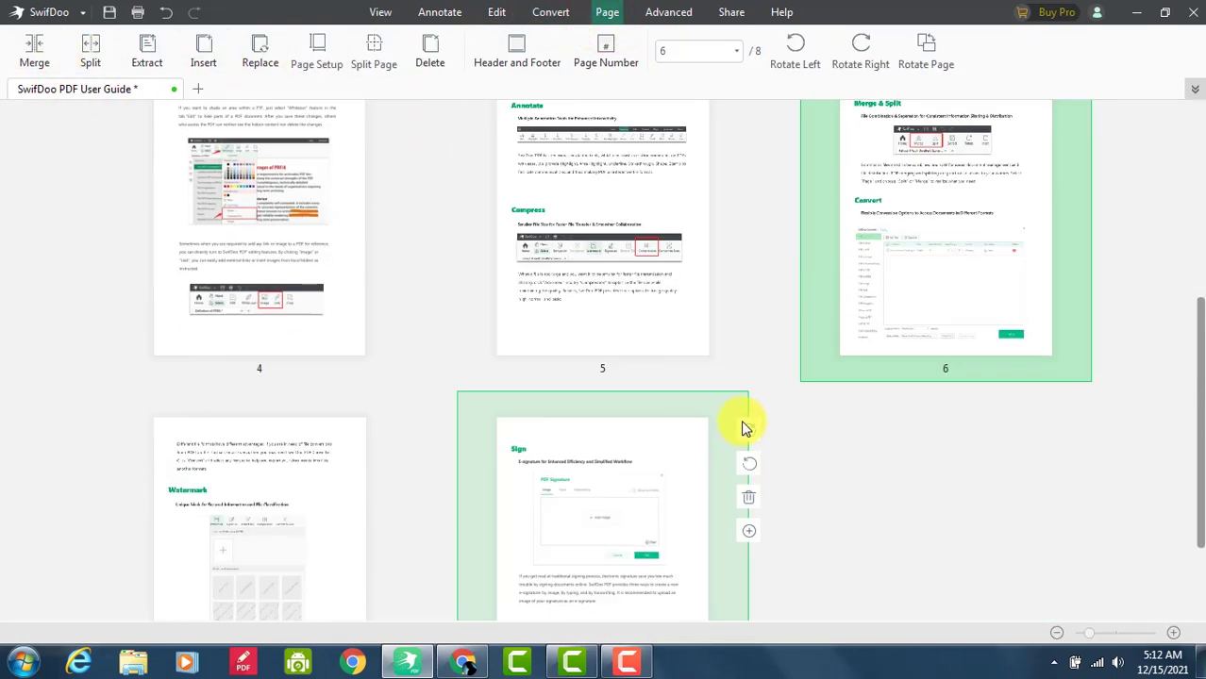
pyautogui.scroll(-1, 742, 422)
pyautogui.scroll(2, 726, 463)
pyautogui.scroll(1, 714, 455)
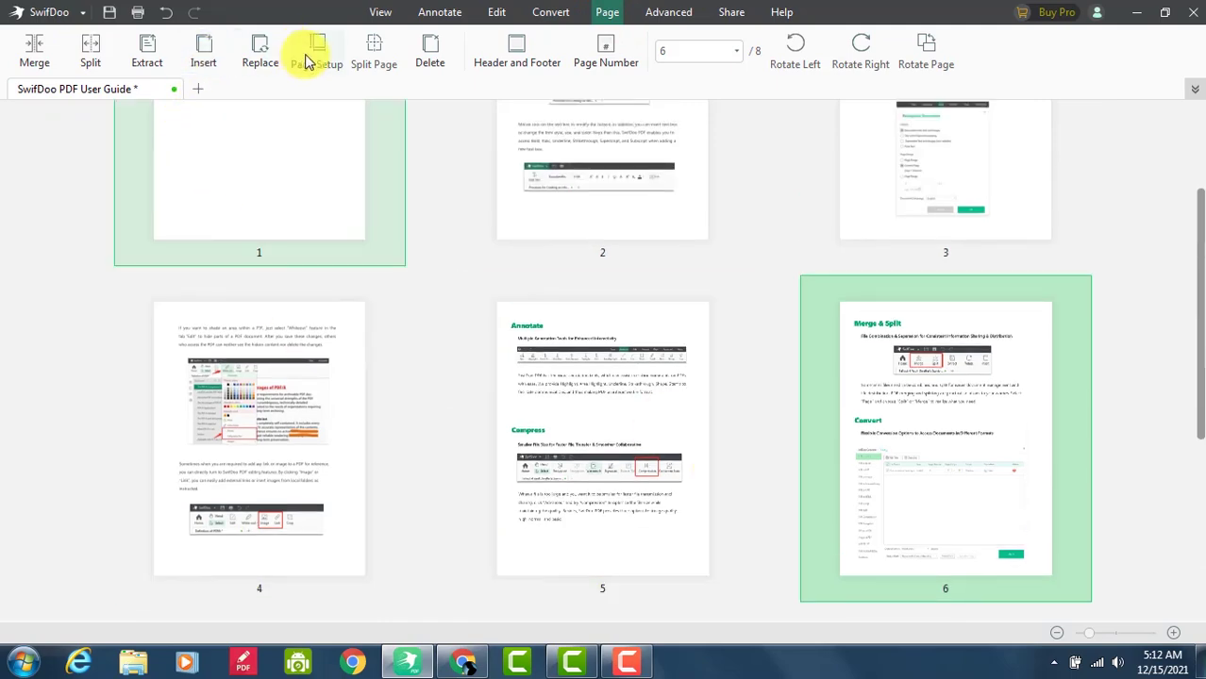
pyautogui.scroll(-1, 659, 352)
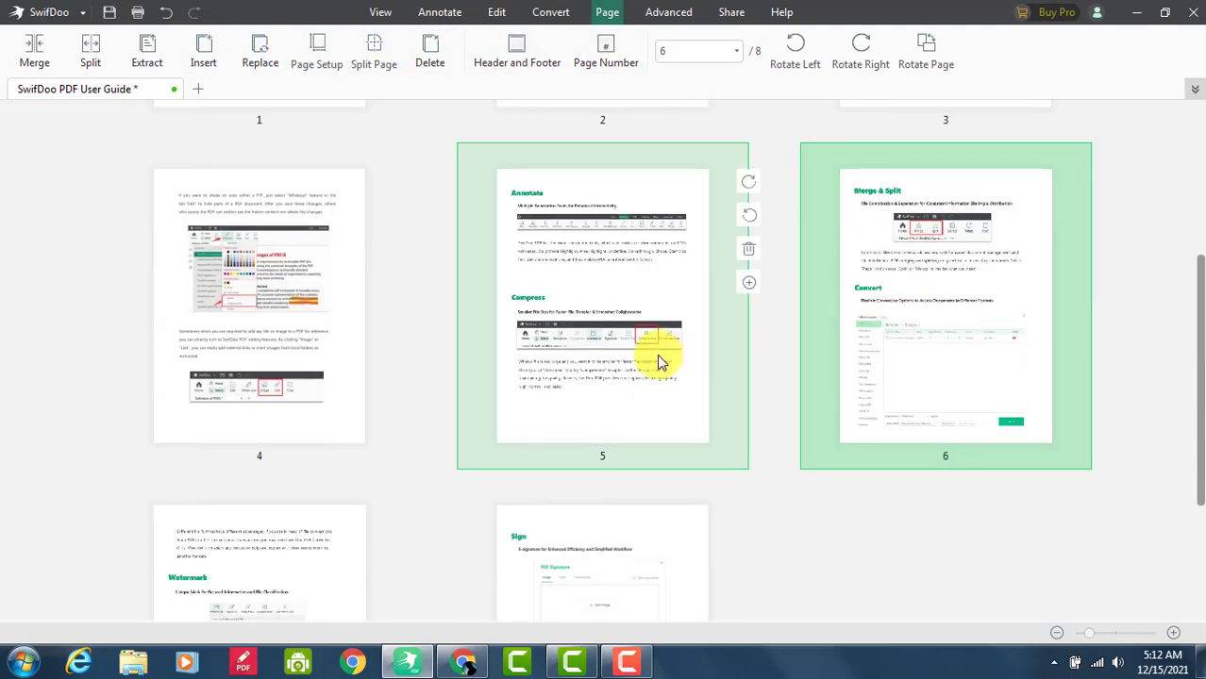
pyautogui.scroll(-1, 655, 378)
pyautogui.scroll(1, 660, 397)
pyautogui.scroll(1, 670, 283)
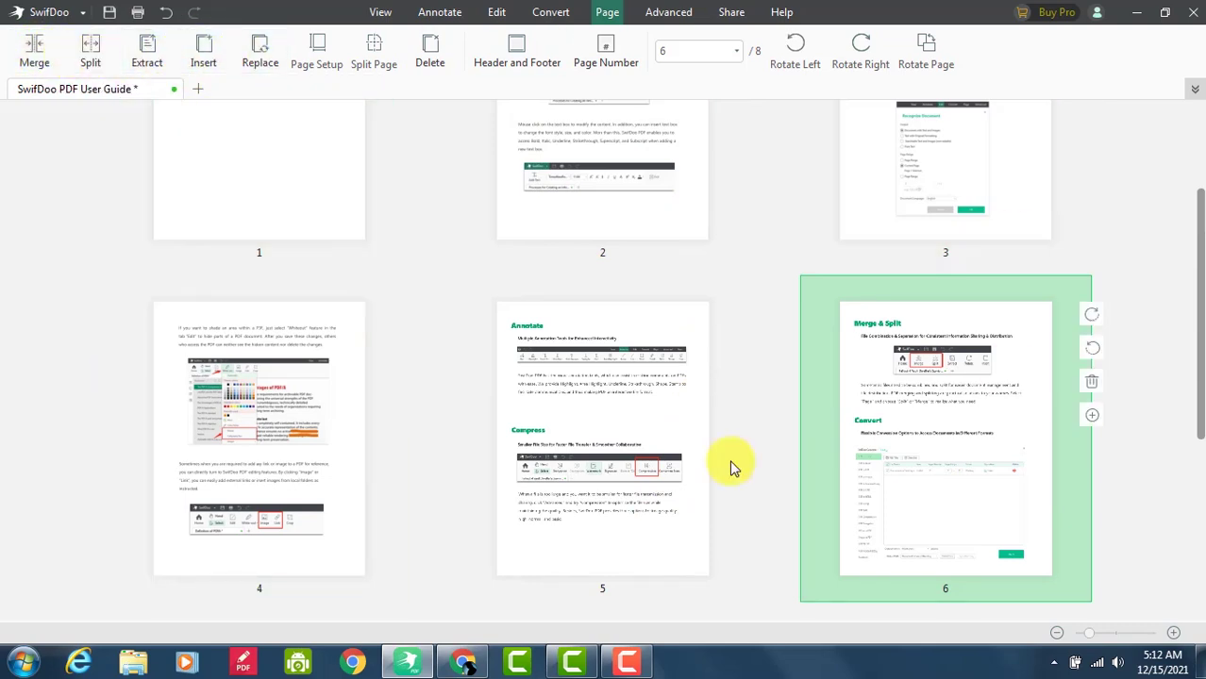
pyautogui.scroll(-1, 715, 378)
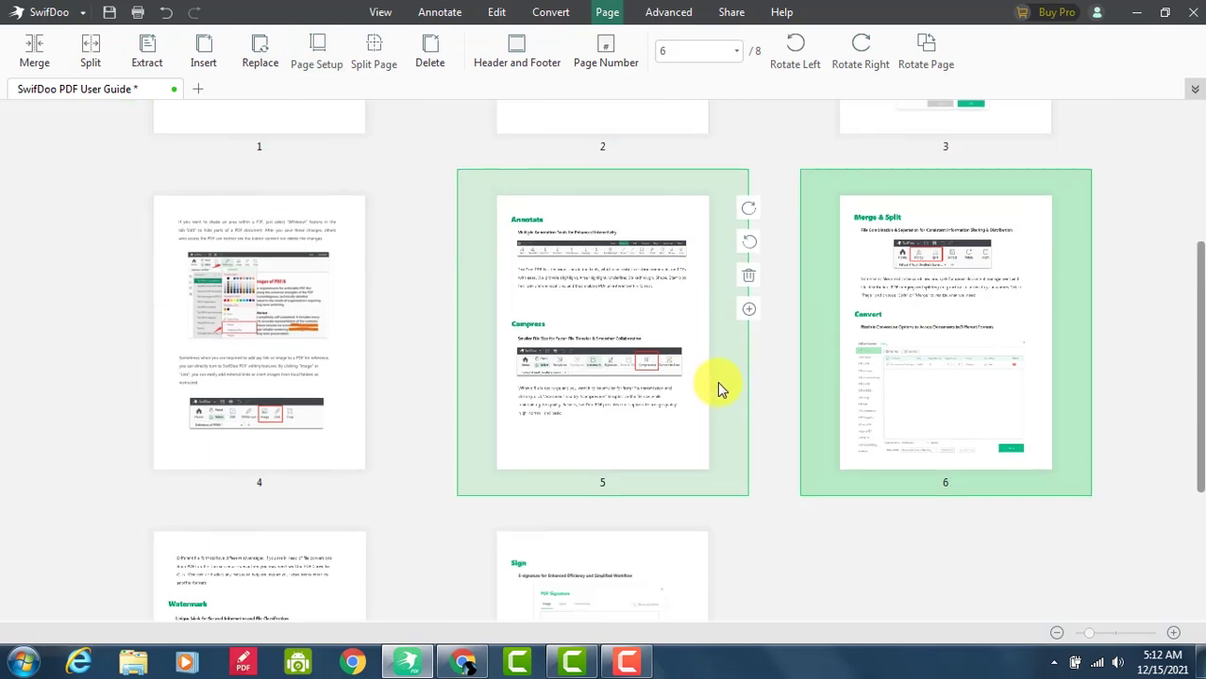
pyautogui.scroll(2, 717, 381)
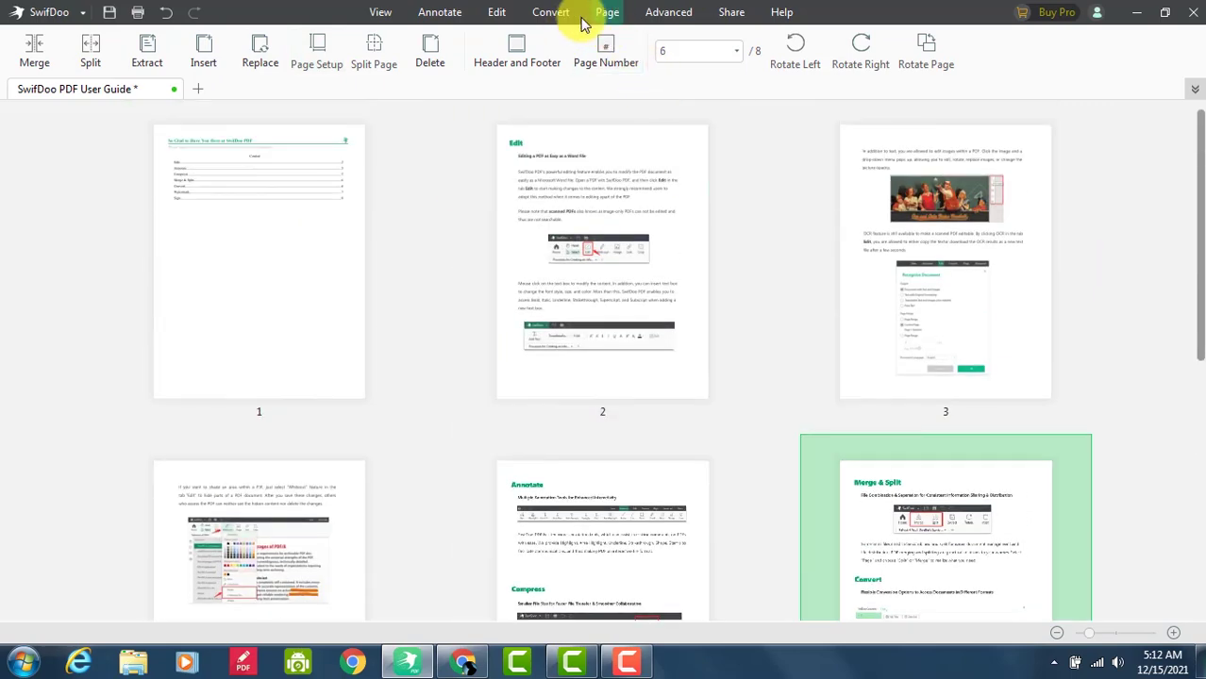
pyautogui.click(559, 13)
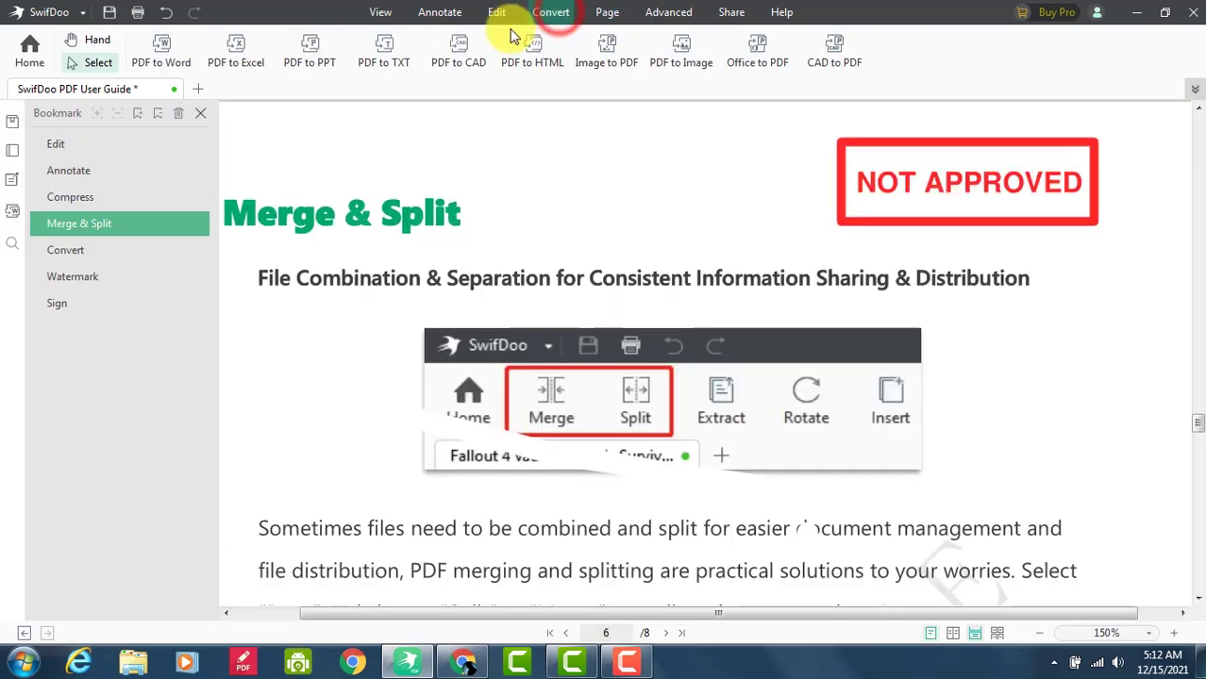
# Visit the Convert and Watermark bookmarks, show the Advanced tools, and end on page 8's Sign section
pyautogui.click(64, 252)
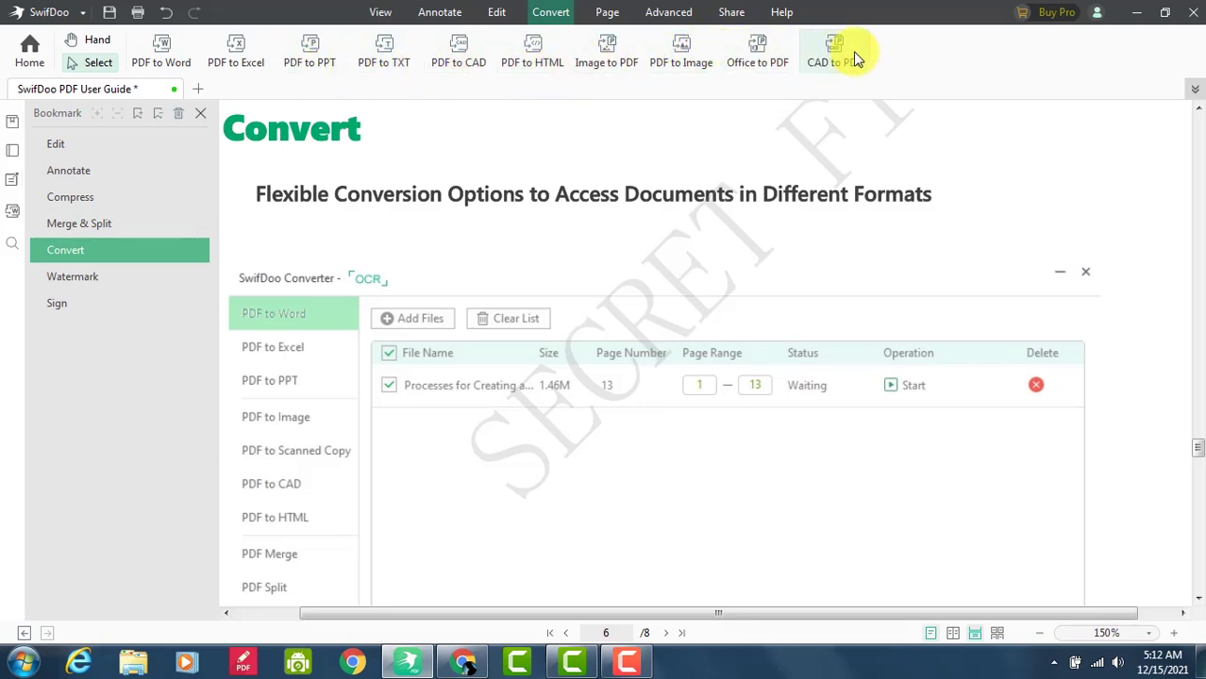
pyautogui.click(87, 275)
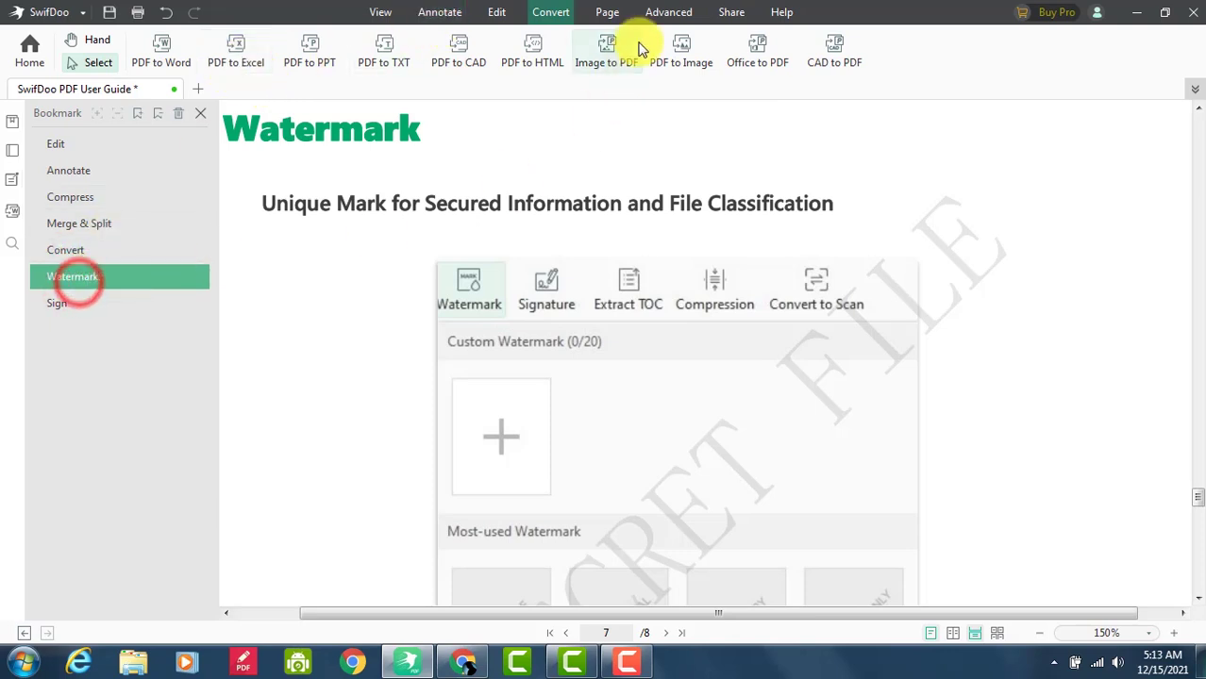
pyautogui.click(665, 11)
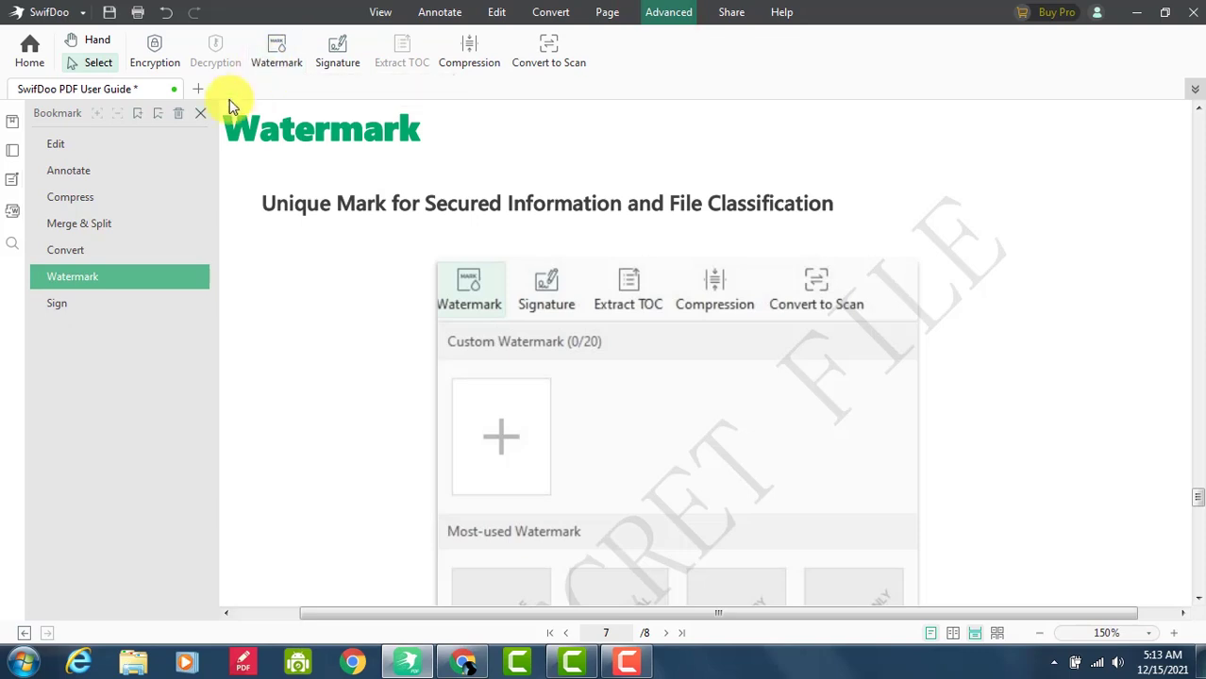
pyautogui.click(55, 305)
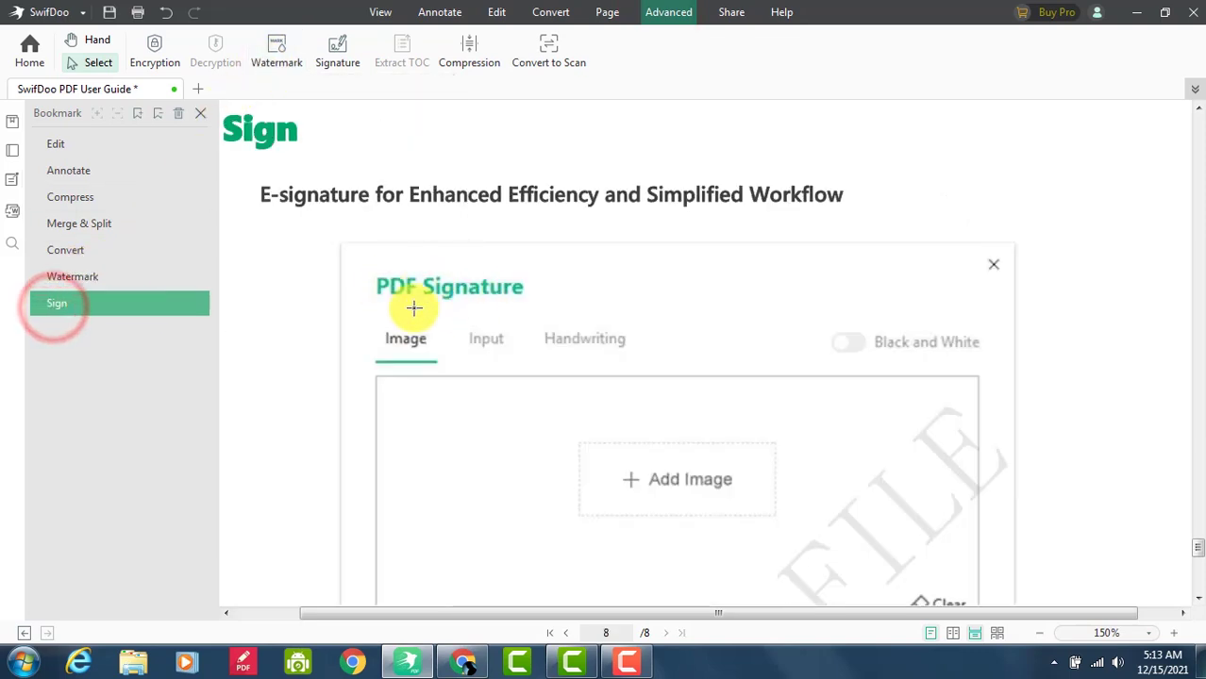
# Place the saved handwritten signature beside the PDF Signature heading
pyautogui.click(332, 44)
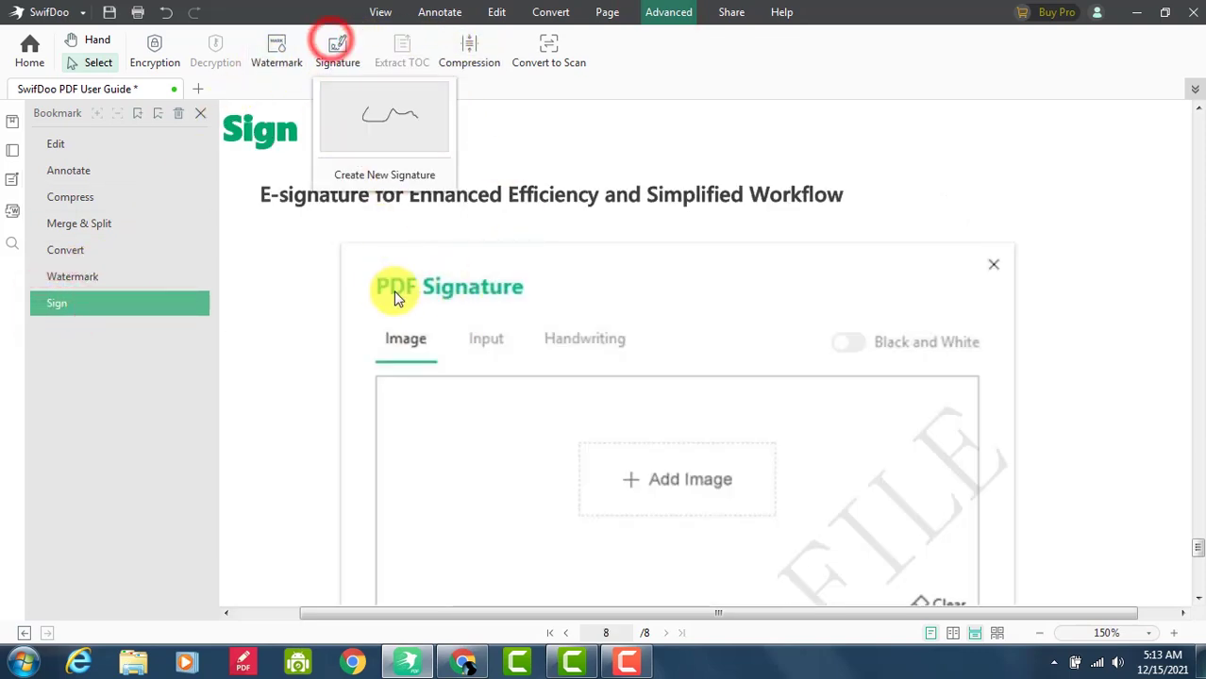
pyautogui.click(341, 372)
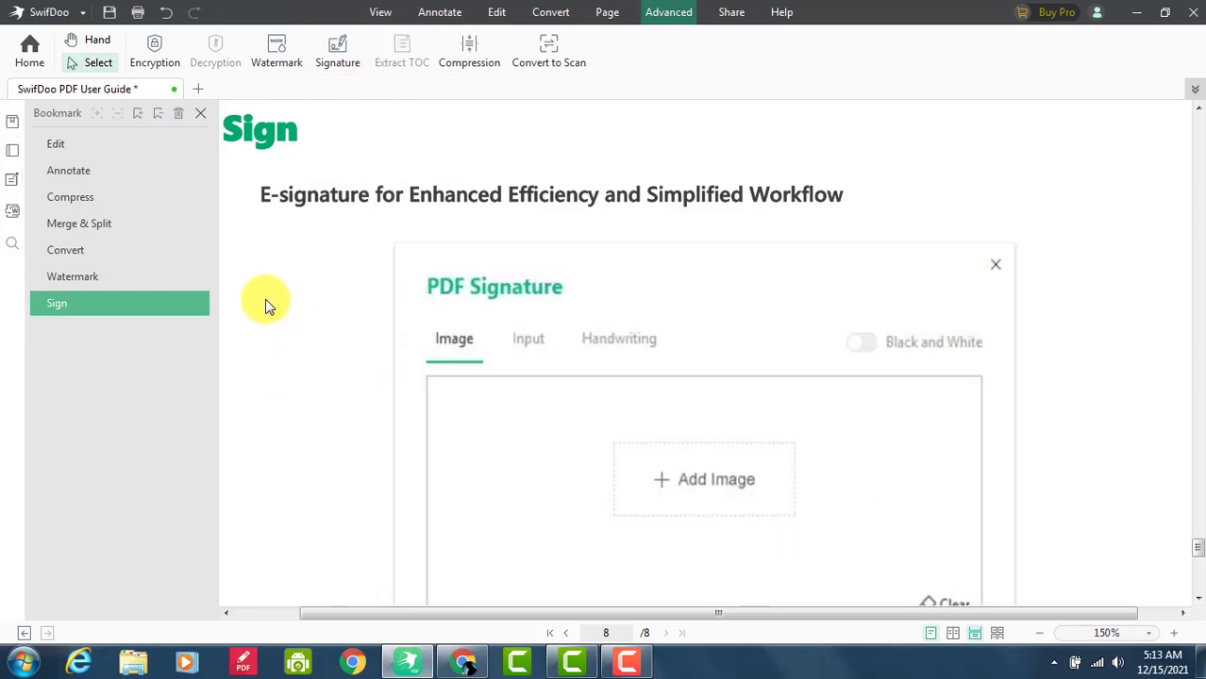
pyautogui.click(340, 49)
pyautogui.click(367, 130)
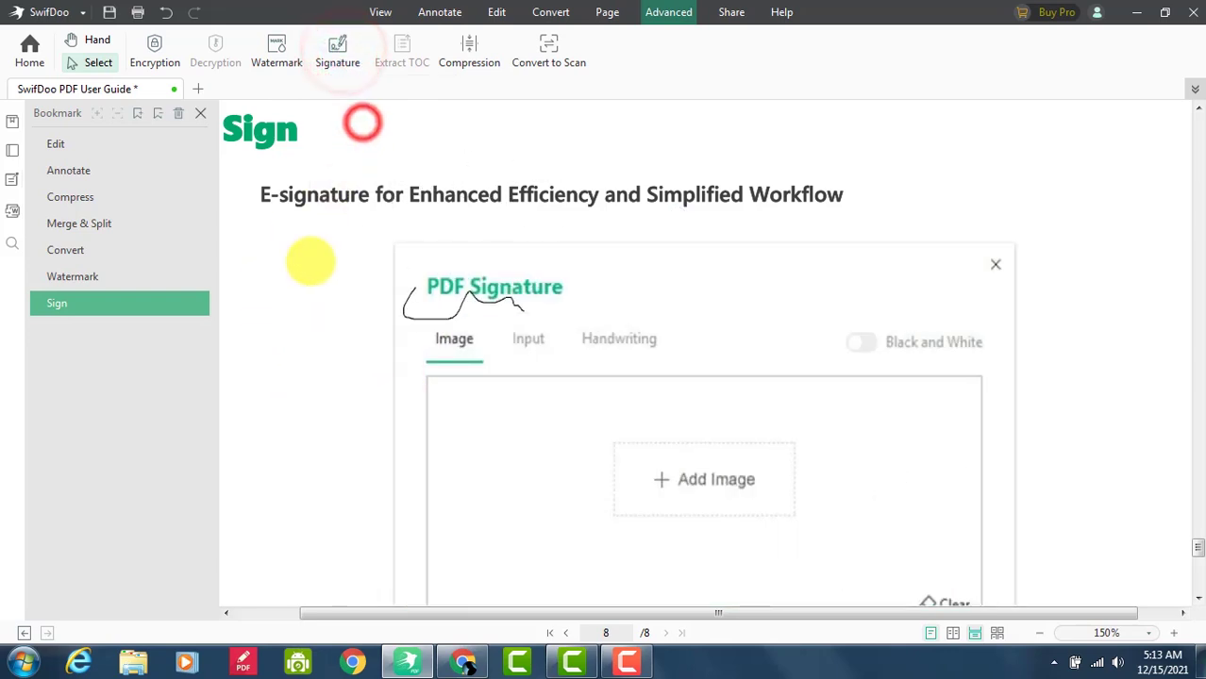
pyautogui.click(243, 296)
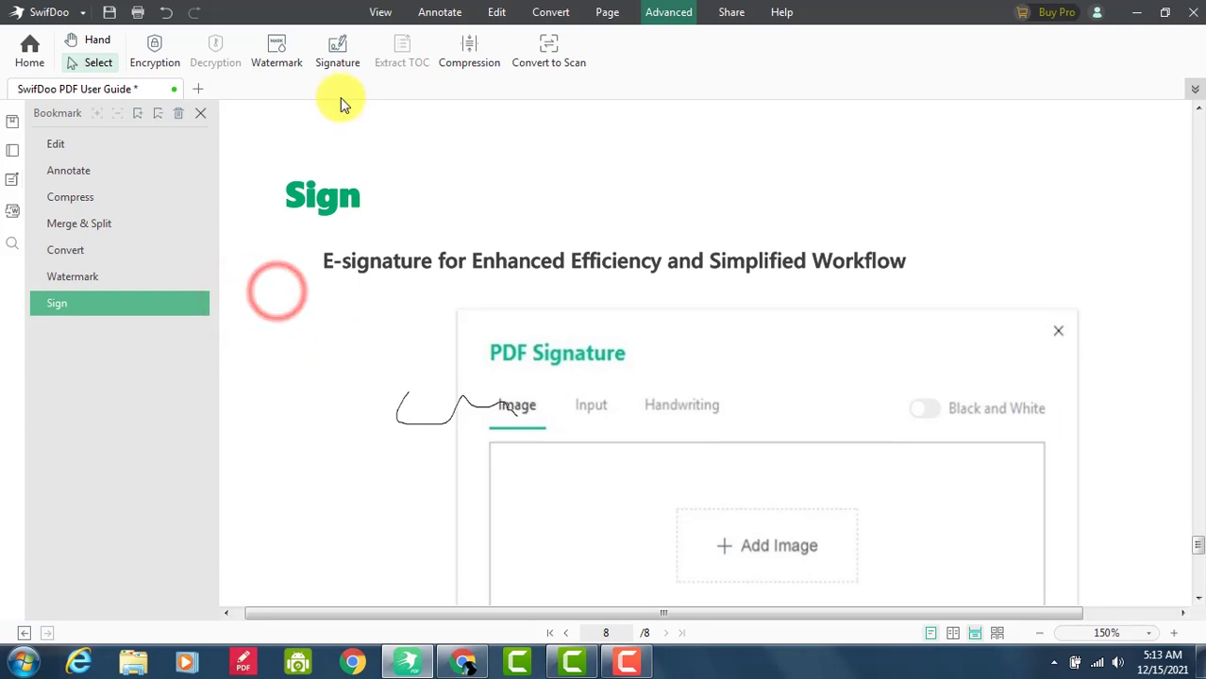
# Open Create New Signature, cancel the image file browser, and close the dialog without saving
pyautogui.click(339, 47)
pyautogui.click(372, 178)
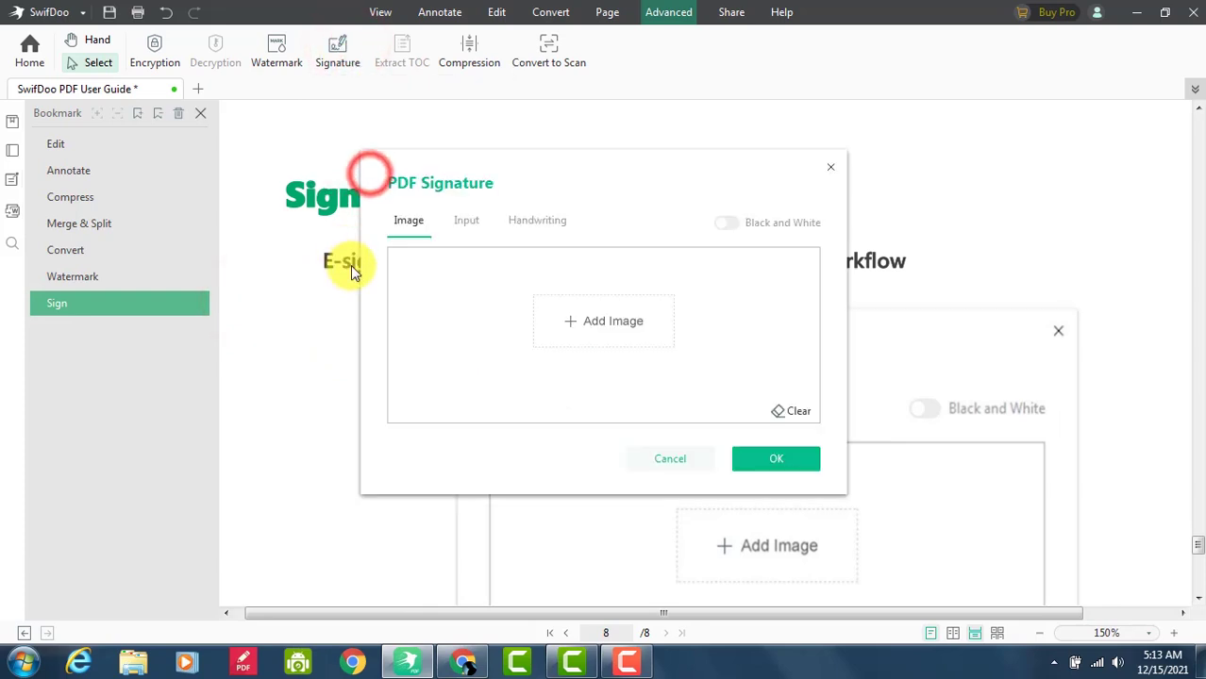
pyautogui.click(560, 325)
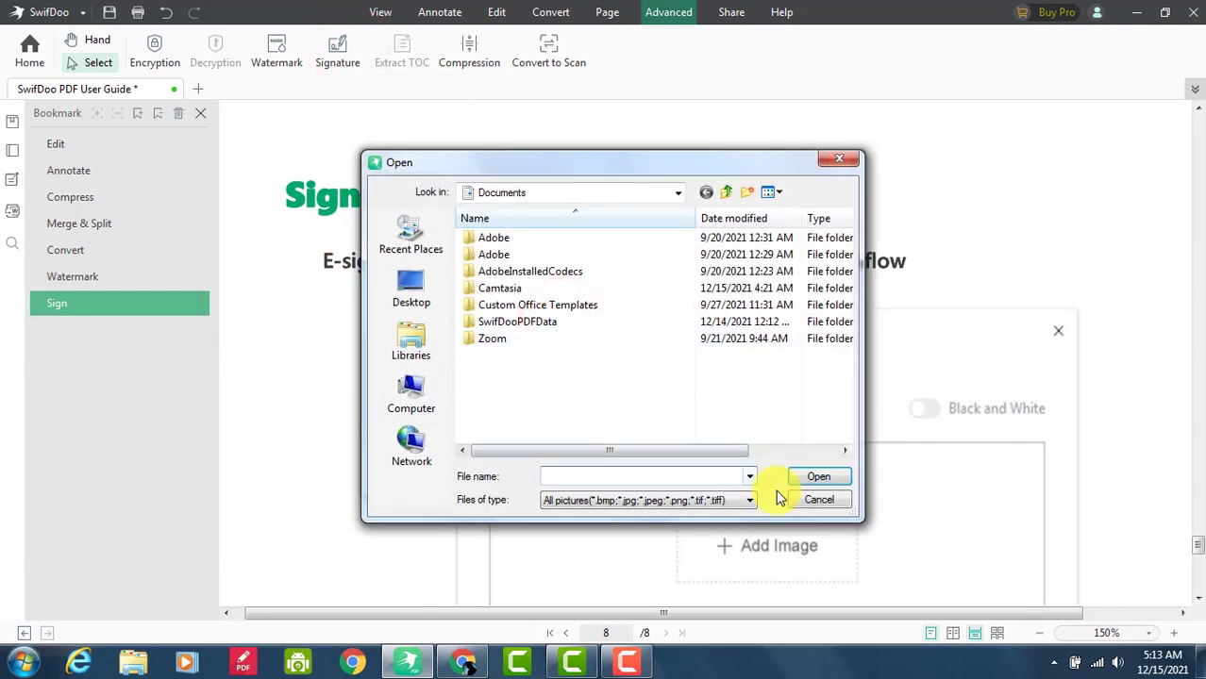
pyautogui.click(819, 499)
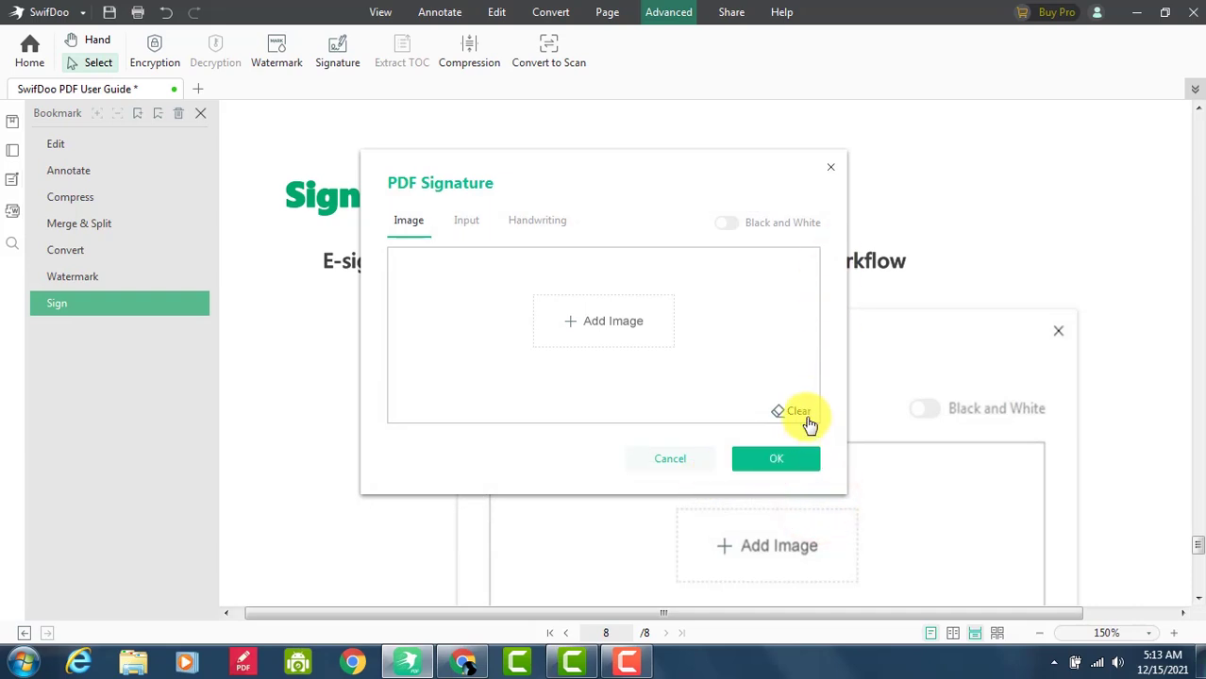
pyautogui.click(830, 168)
pyautogui.click(1015, 171)
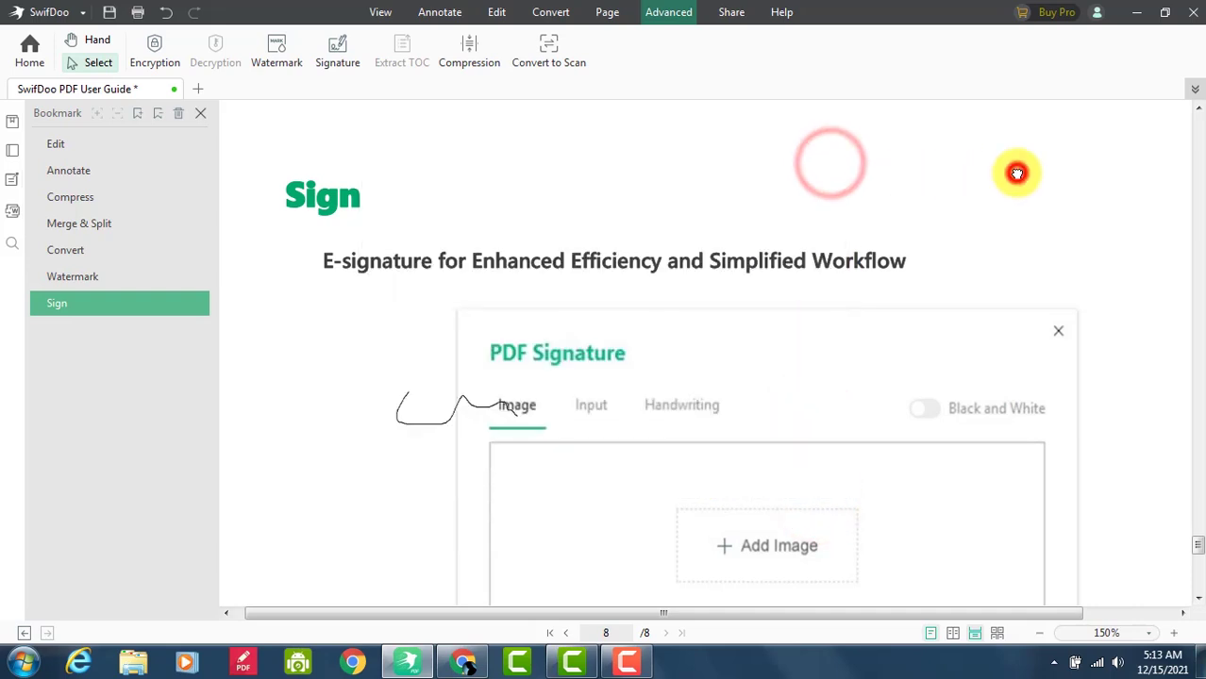
pyautogui.scroll(-4, 465, 387)
pyautogui.scroll(-3, 467, 386)
pyautogui.scroll(-3, 472, 394)
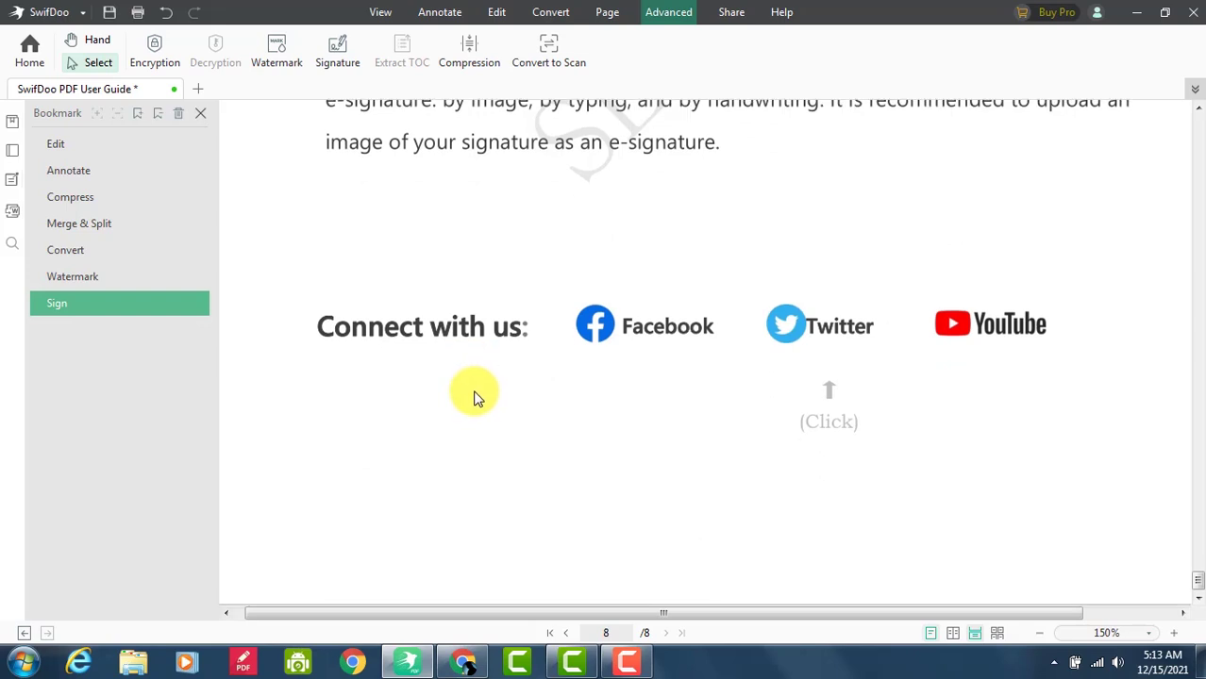